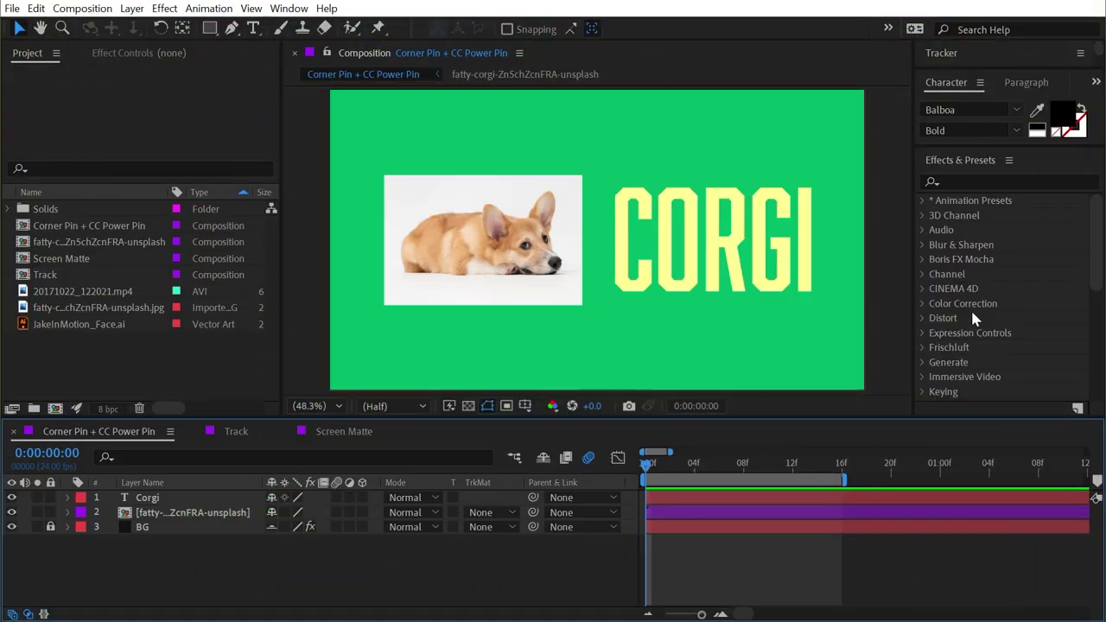
# Expand the Distort category in Effects & Presets and scroll through its warp effects.
pyautogui.click(923, 318)
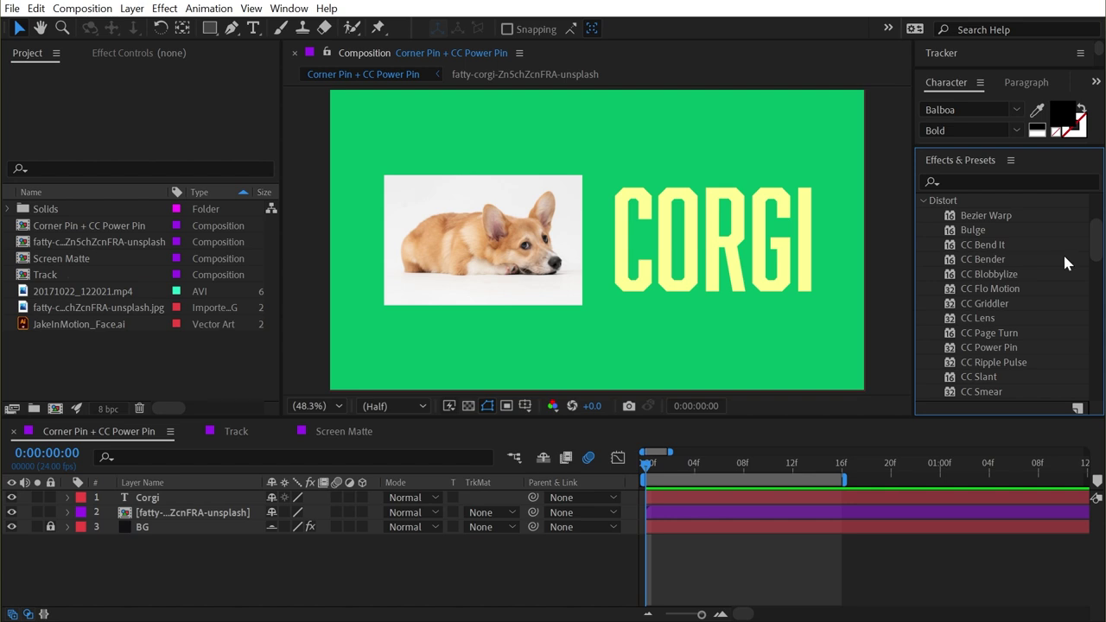
pyautogui.scroll(-4, 1063, 263)
# Apply Corner Pin to the corgi photo and drag its four corners into a tilted quadrilateral.
pyautogui.moveTo(983, 283); pyautogui.dragTo(567, 264)
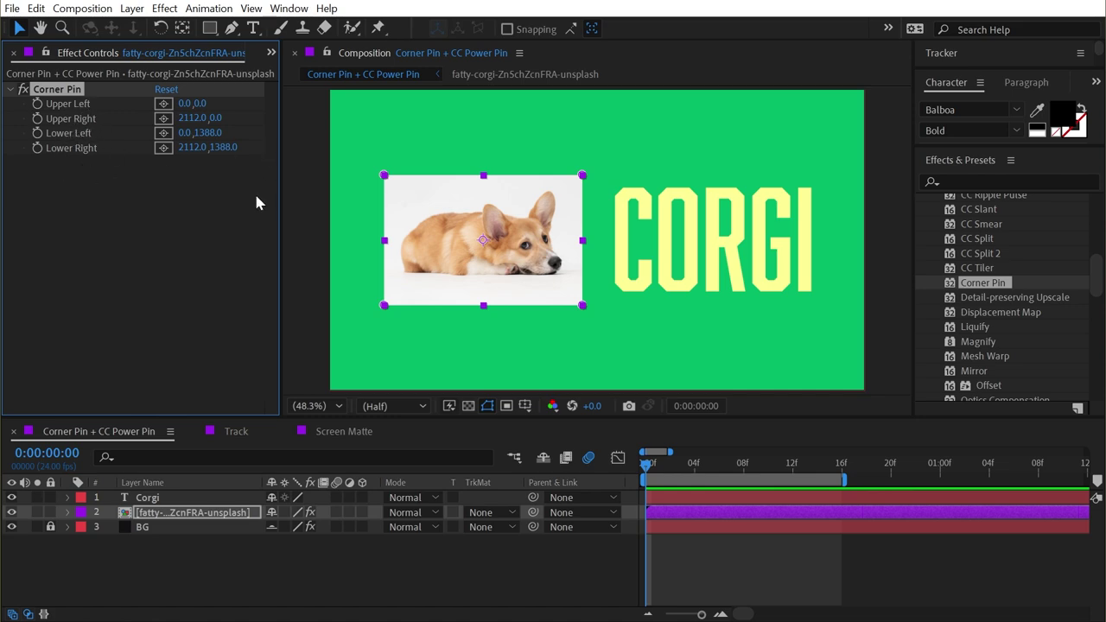
pyautogui.moveTo(384, 177); pyautogui.dragTo(361, 156)
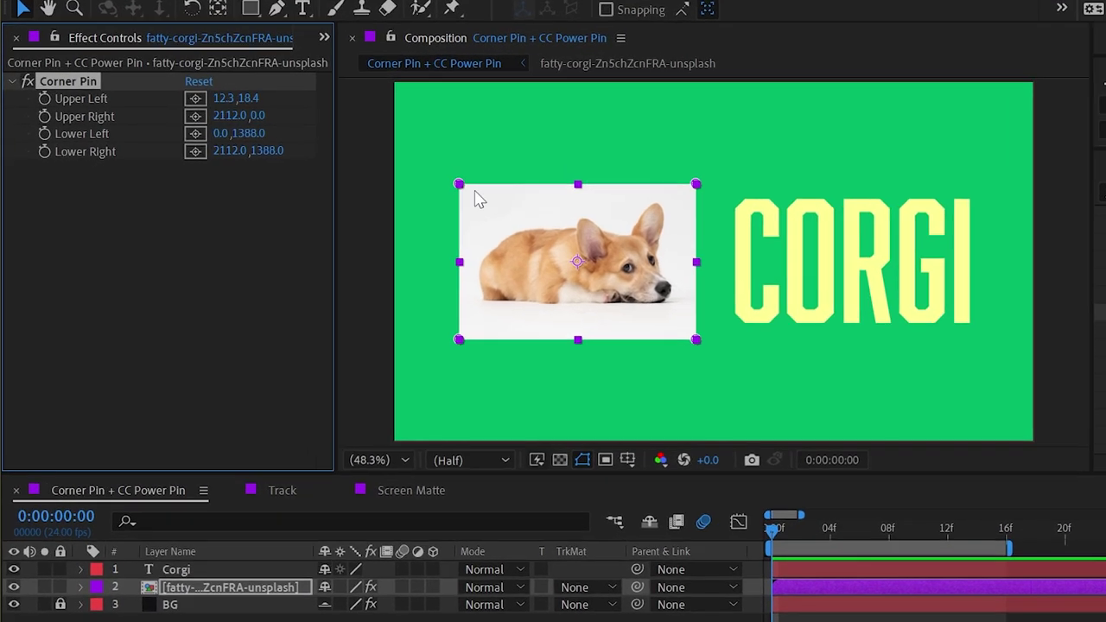
pyautogui.moveTo(850, 197); pyautogui.dragTo(887, 151)
pyautogui.moveTo(852, 386); pyautogui.dragTo(960, 422)
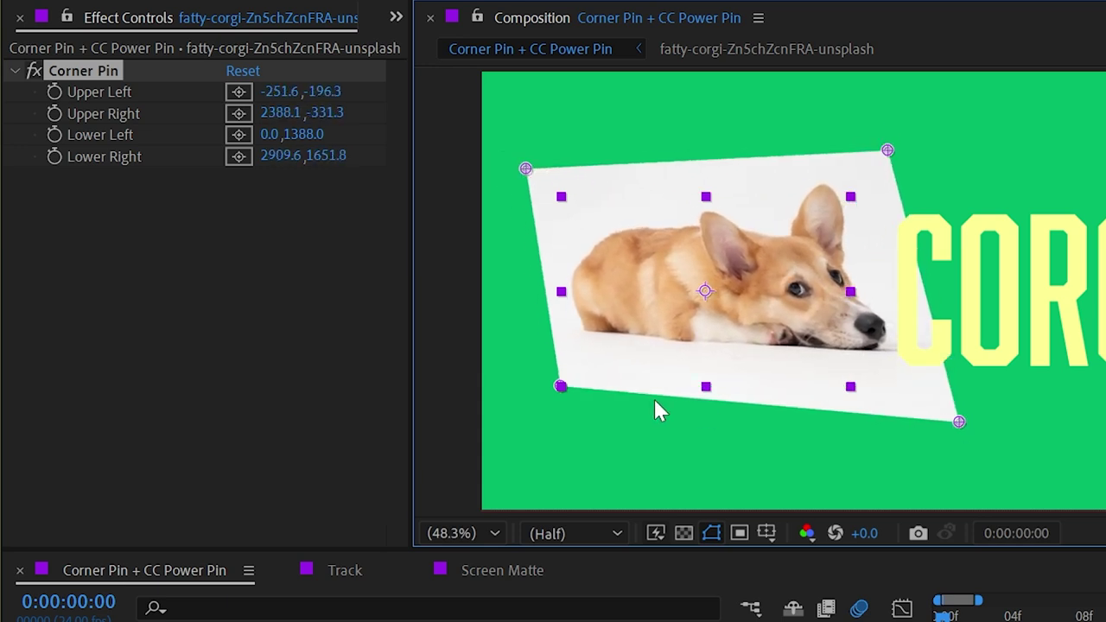
pyautogui.moveTo(561, 387); pyautogui.dragTo(495, 409)
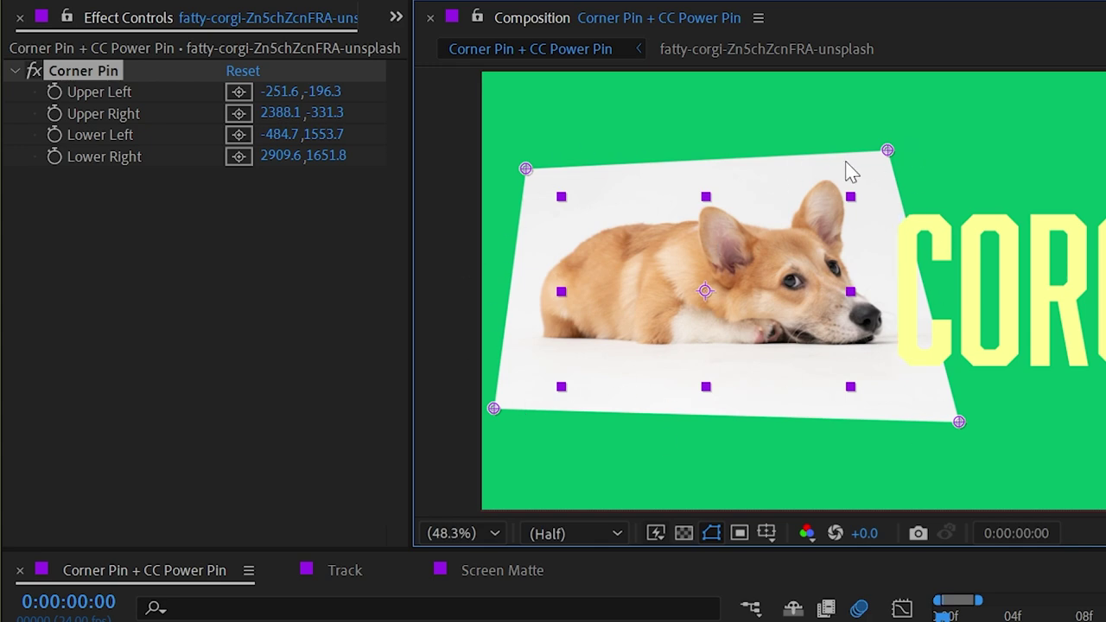
pyautogui.moveTo(888, 151); pyautogui.dragTo(840, 180)
pyautogui.moveTo(959, 421); pyautogui.dragTo(836, 382)
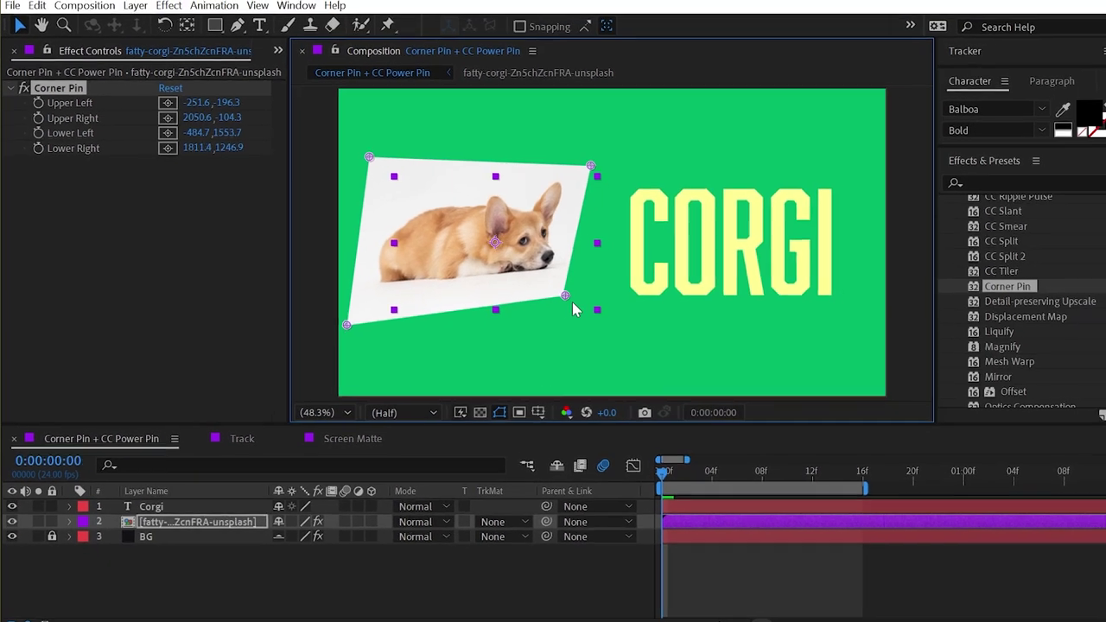
pyautogui.click(993, 322)
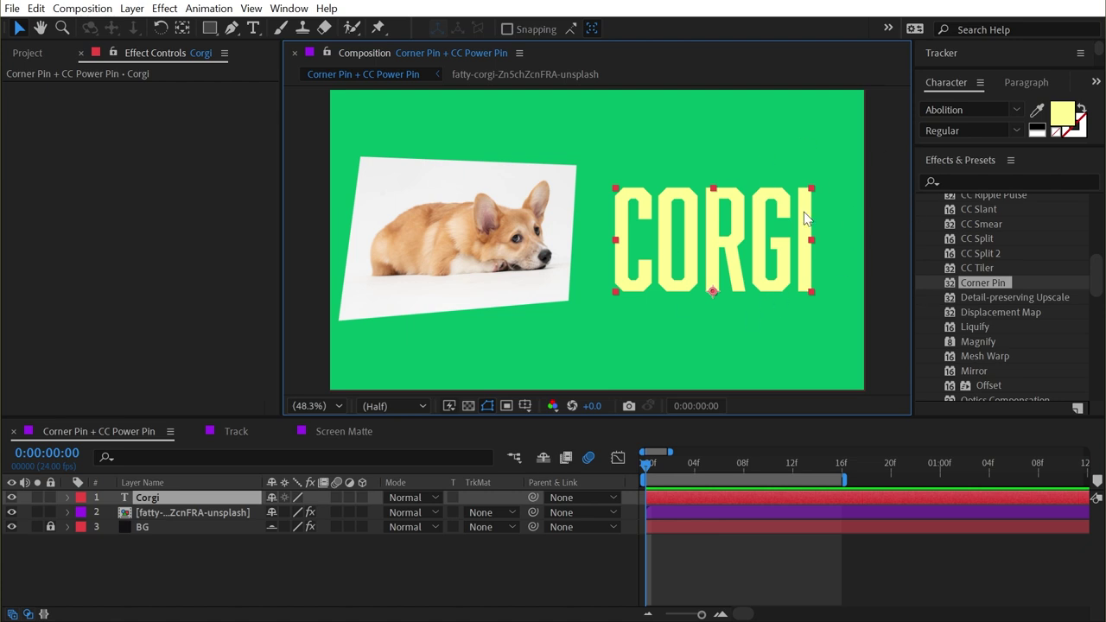
# Try a Corner Pin warp on the CORGI text, then undo it and delete the effect.
pyautogui.moveTo(1001, 290); pyautogui.dragTo(772, 283)
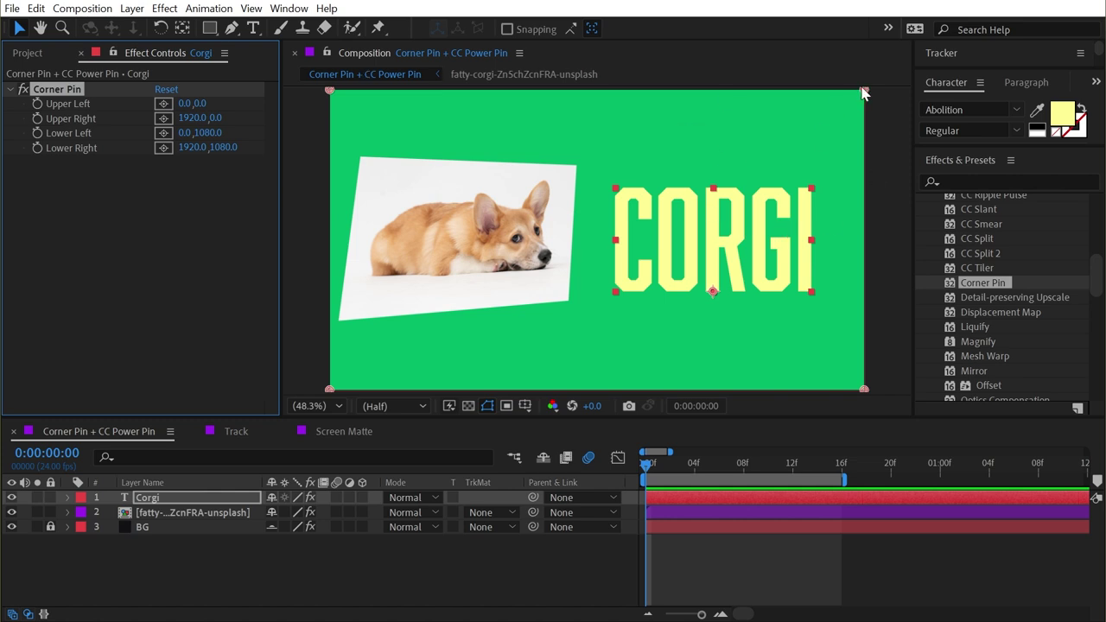
pyautogui.moveTo(863, 92); pyautogui.dragTo(805, 168)
pyautogui.hotkey('ctrl', 'z')
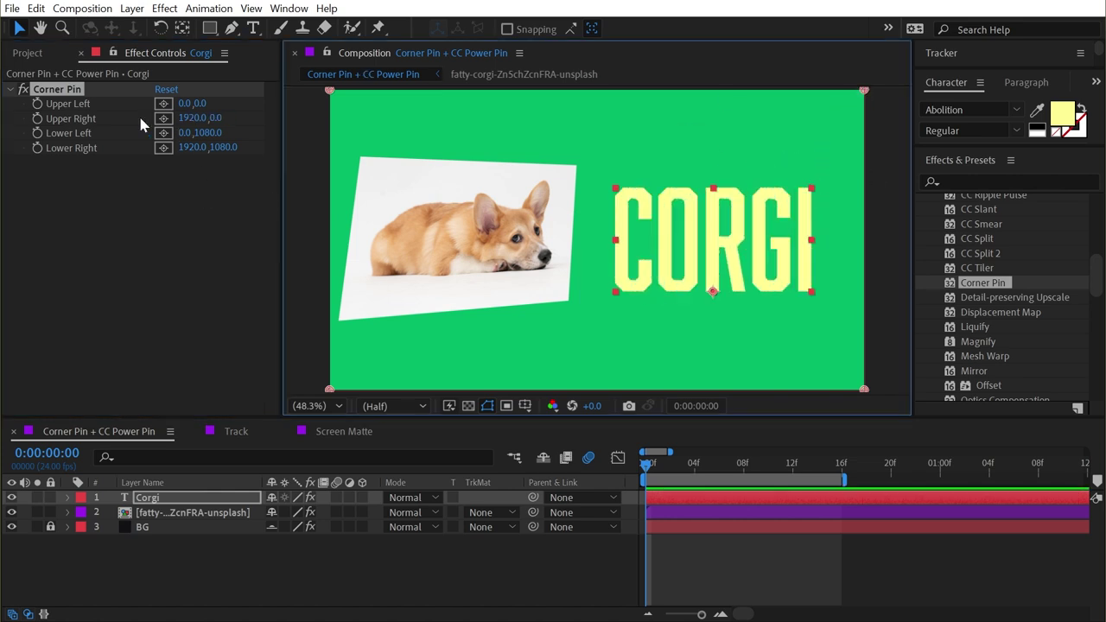
pyautogui.click(69, 91)
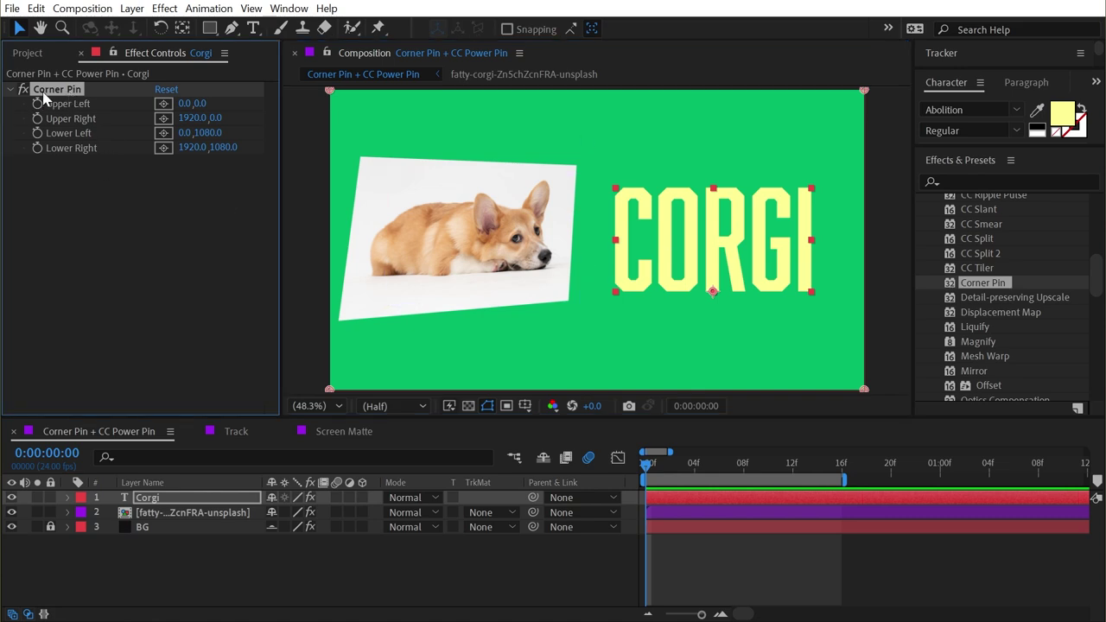
pyautogui.press('Delete')
pyautogui.click(649, 234)
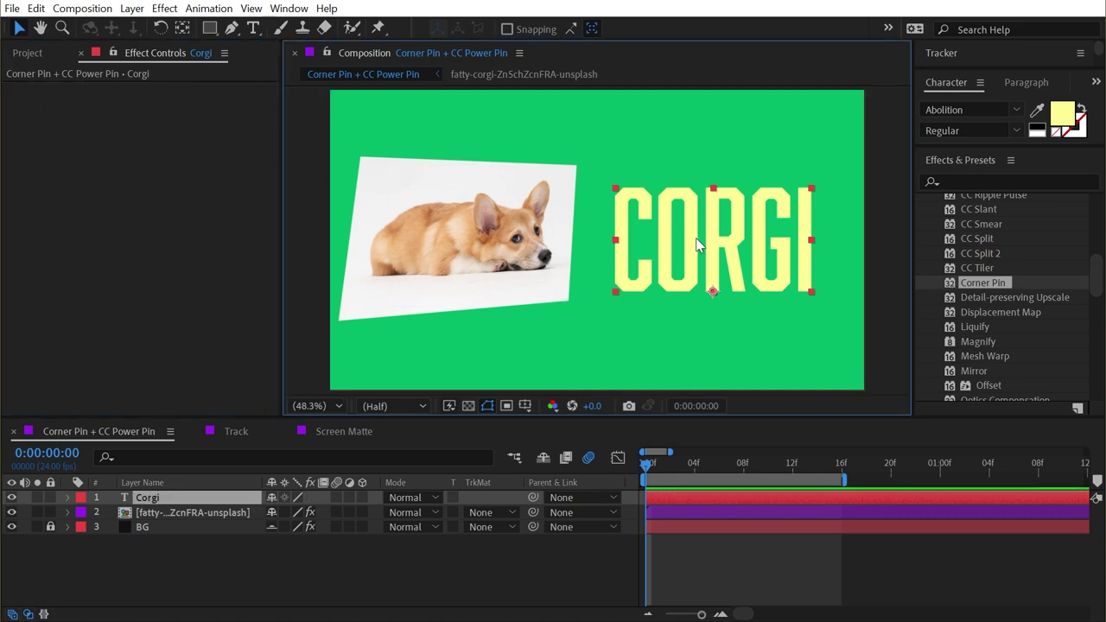
# Pre-compose the CORGI text layer into a new composition named 'Text'.
pyautogui.click(131, 8)
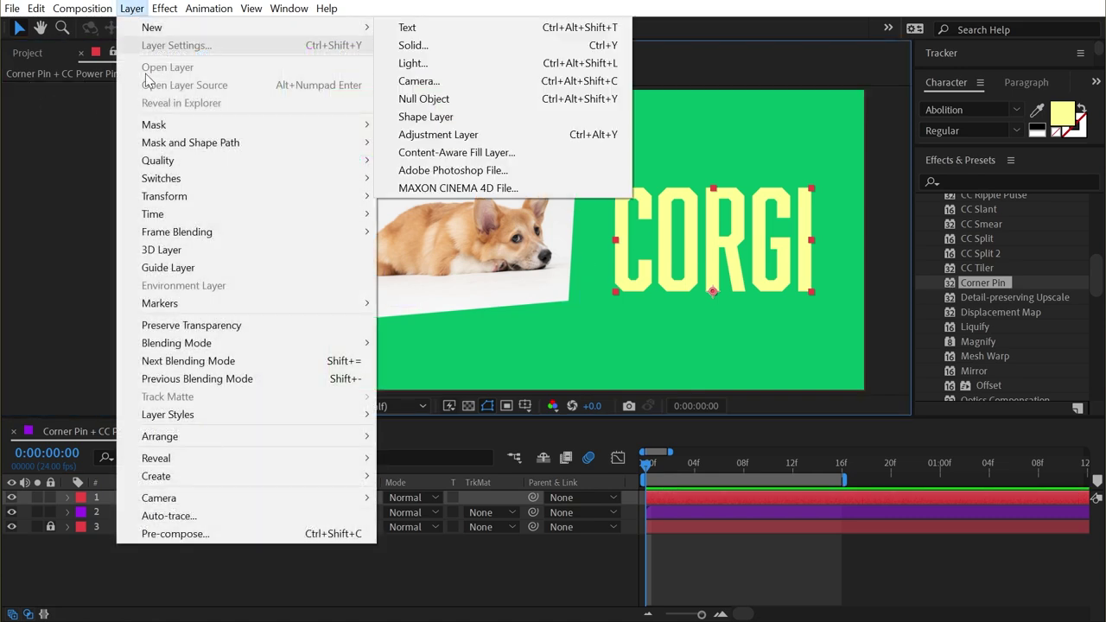
pyautogui.click(185, 536)
pyautogui.write('Te')
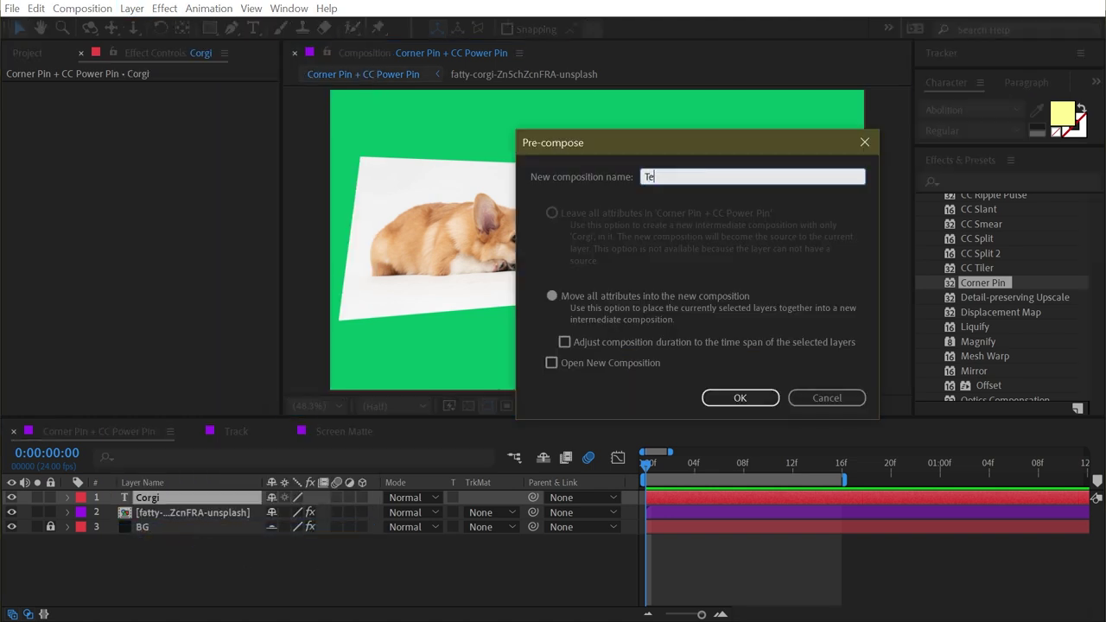
pyautogui.write('xt')
pyautogui.click(726, 396)
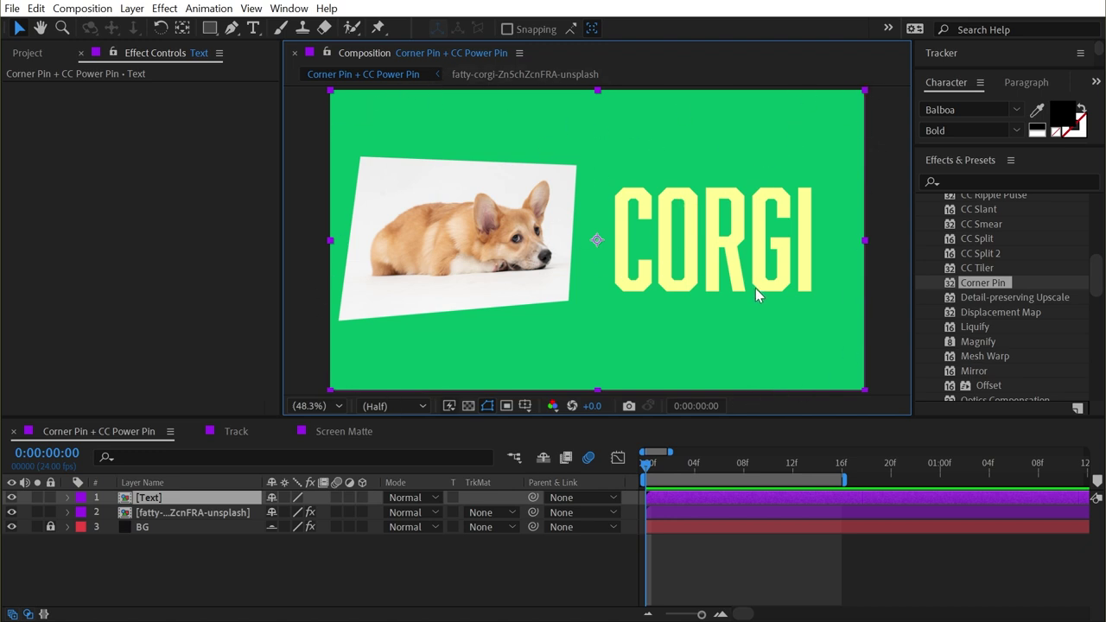
# Open the Text precomp and crop it to a region of interest drawn around CORGI.
pyautogui.doubleClick(725, 240)
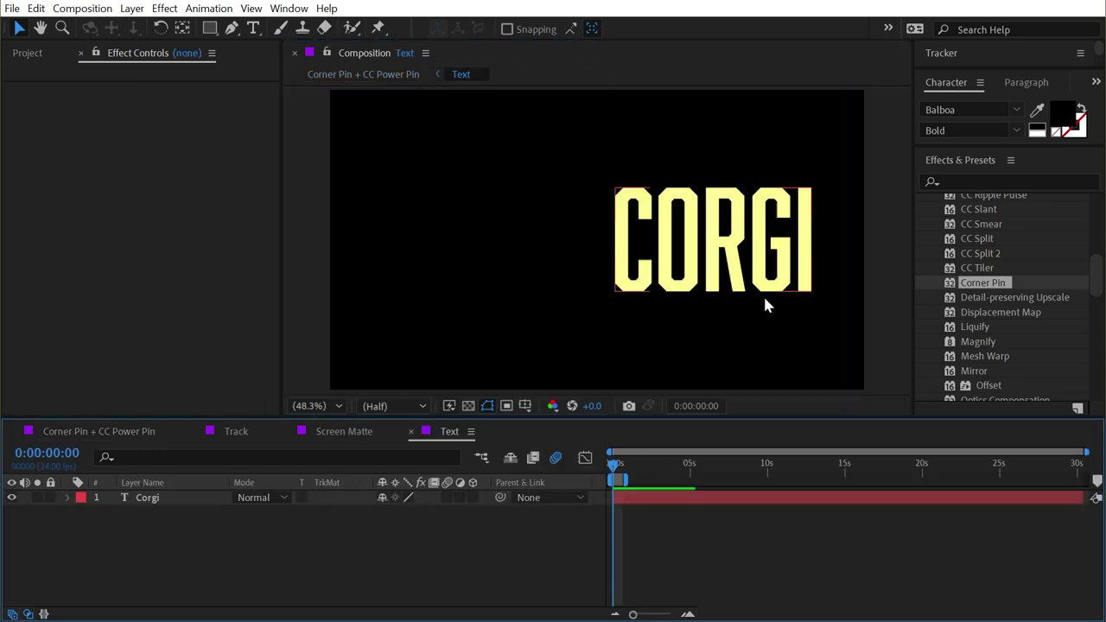
pyautogui.click(507, 407)
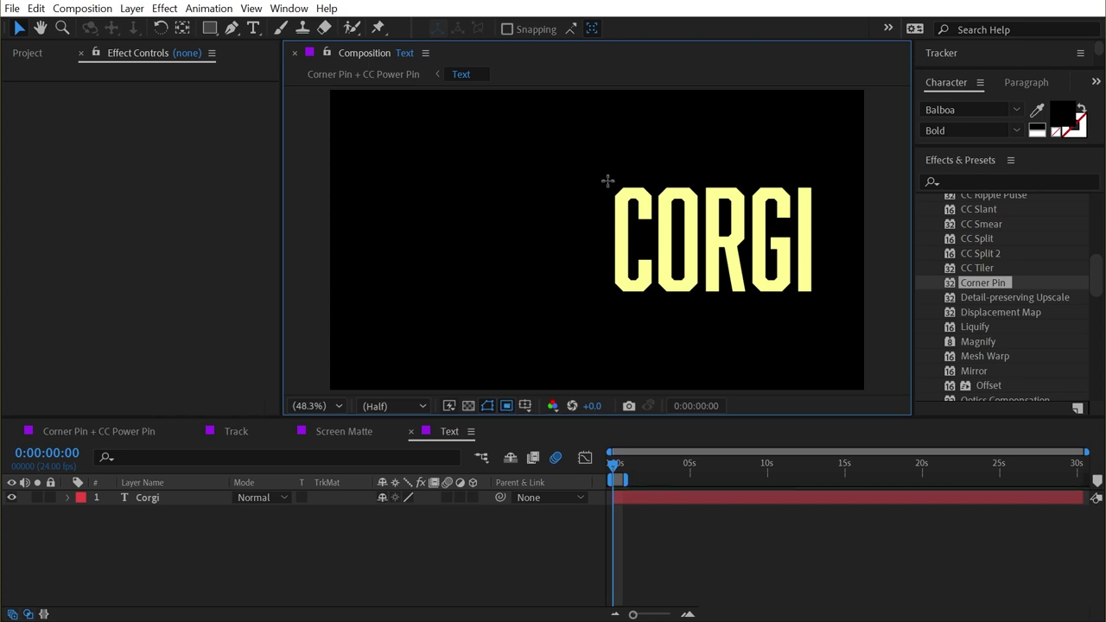
pyautogui.moveTo(605, 180); pyautogui.dragTo(821, 299)
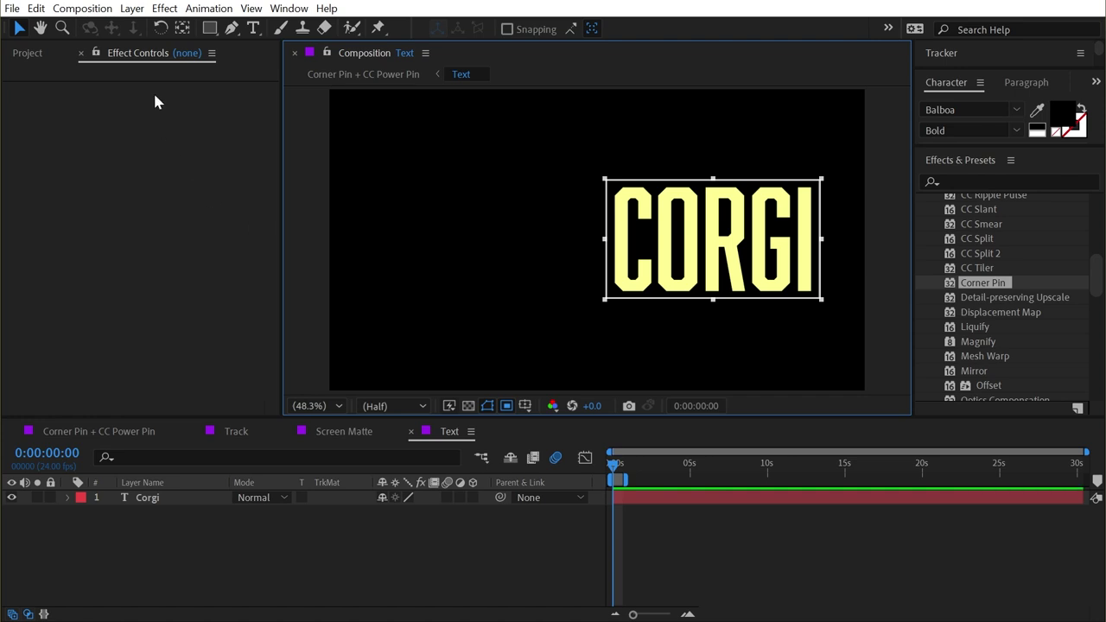
pyautogui.click(82, 9)
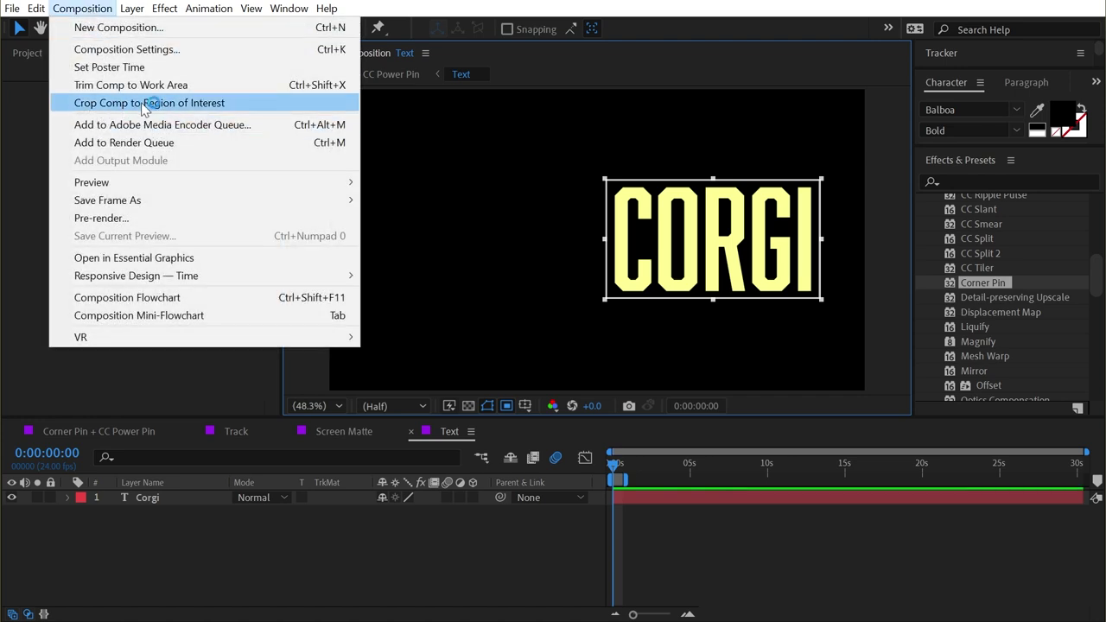
pyautogui.click(254, 104)
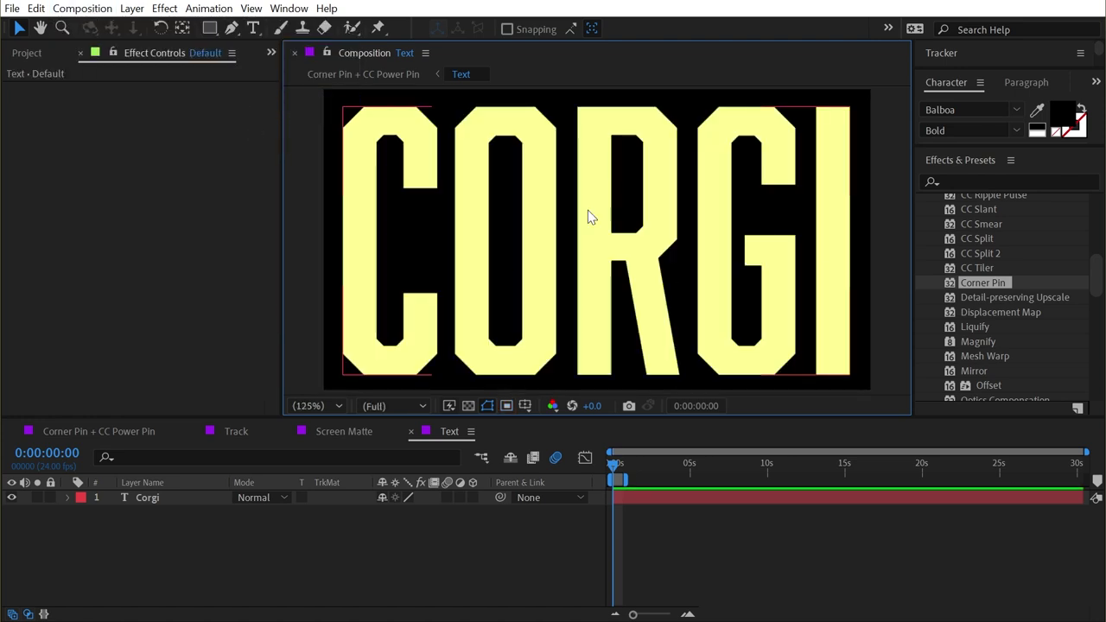
# Move the CORGI precomp right of the photo and skew it into perspective with Corner Pin.
pyautogui.click(411, 431)
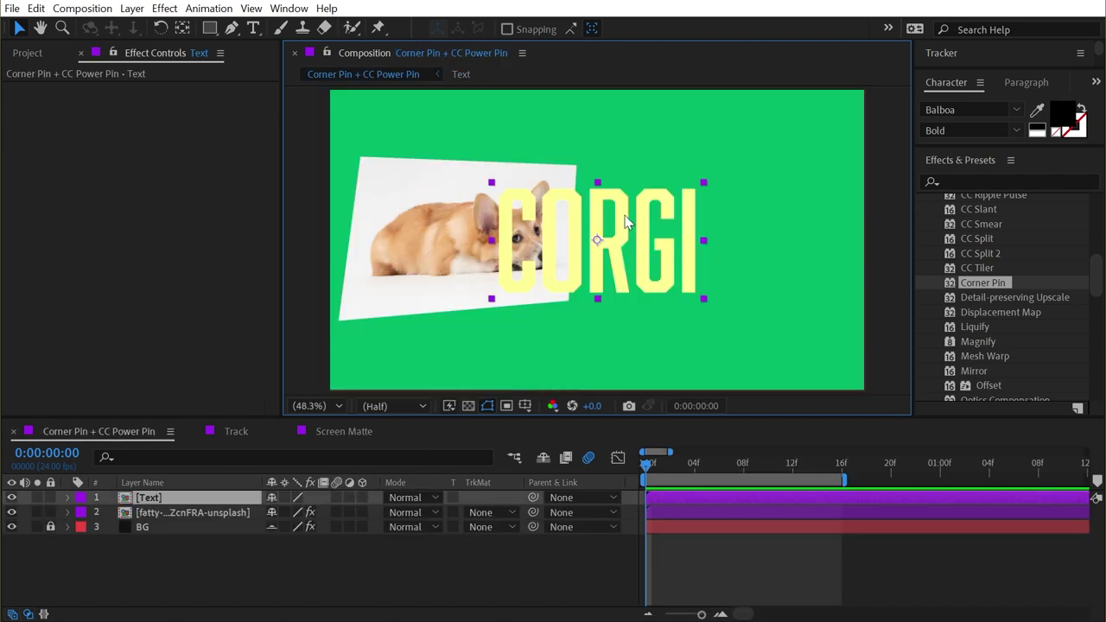
pyautogui.moveTo(564, 247); pyautogui.dragTo(674, 245)
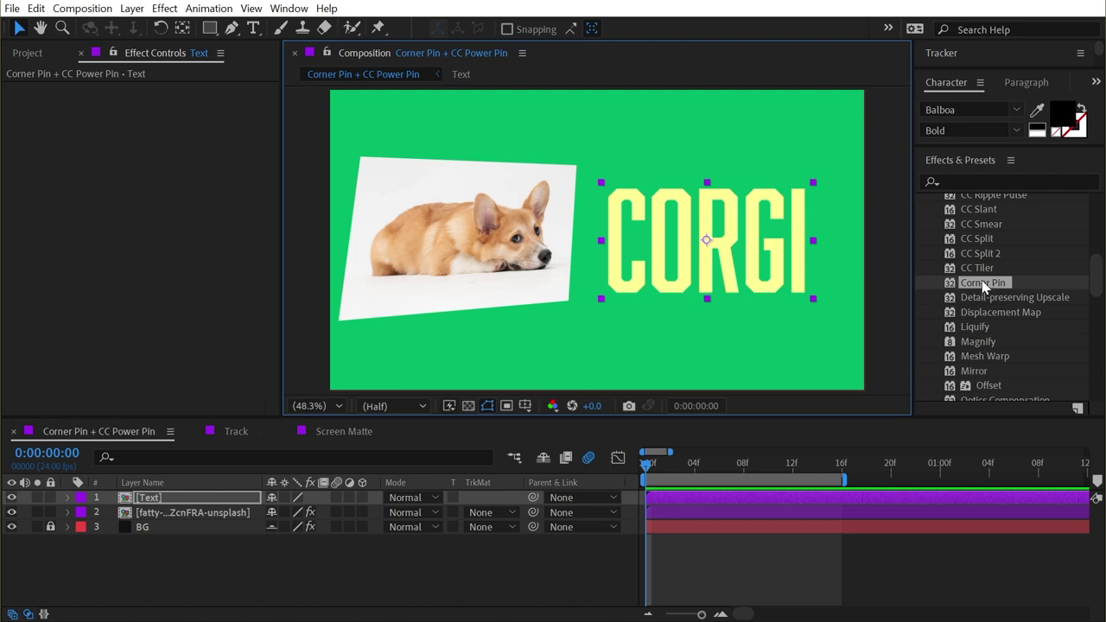
pyautogui.moveTo(982, 284); pyautogui.dragTo(714, 251)
pyautogui.moveTo(814, 182); pyautogui.dragTo(840, 139)
pyautogui.moveTo(813, 298); pyautogui.dragTo(842, 312)
pyautogui.moveTo(600, 299); pyautogui.dragTo(581, 280)
pyautogui.moveTo(601, 182); pyautogui.dragTo(593, 168)
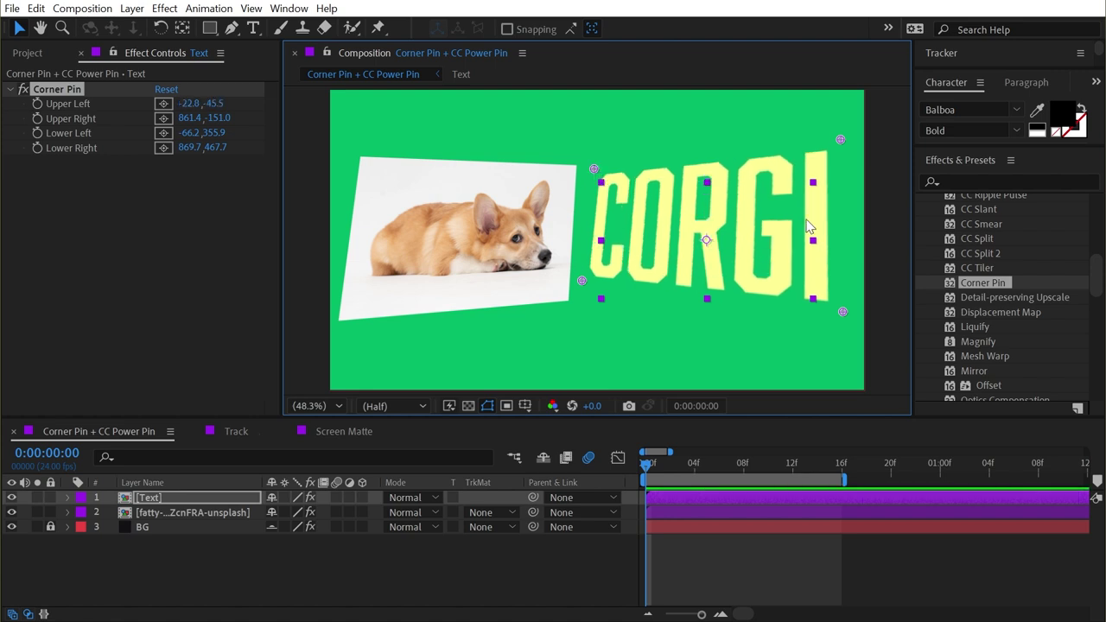
# Switch to the Track composition and preview the laptop footage.
pyautogui.click(218, 431)
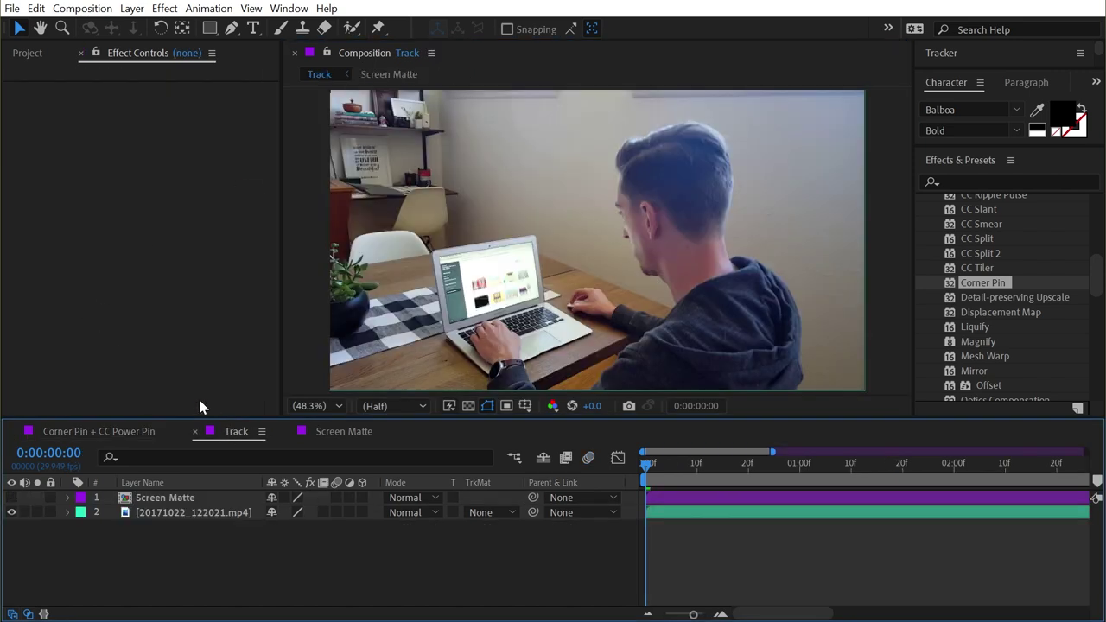
pyautogui.press('space')
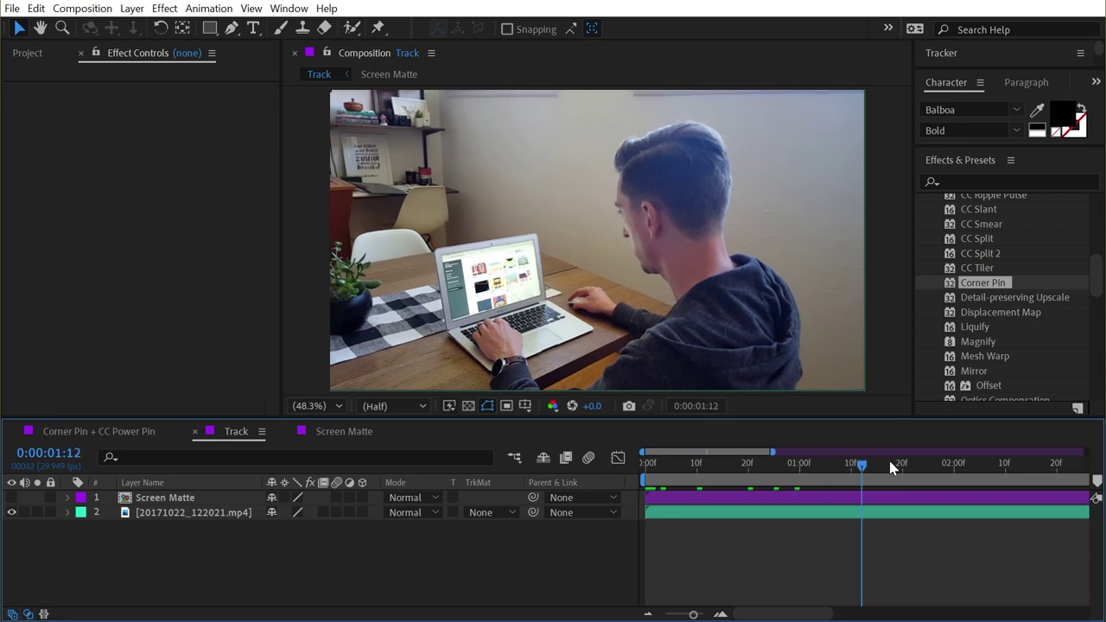
pyautogui.press('space')
pyautogui.scroll(3, 611, 228)
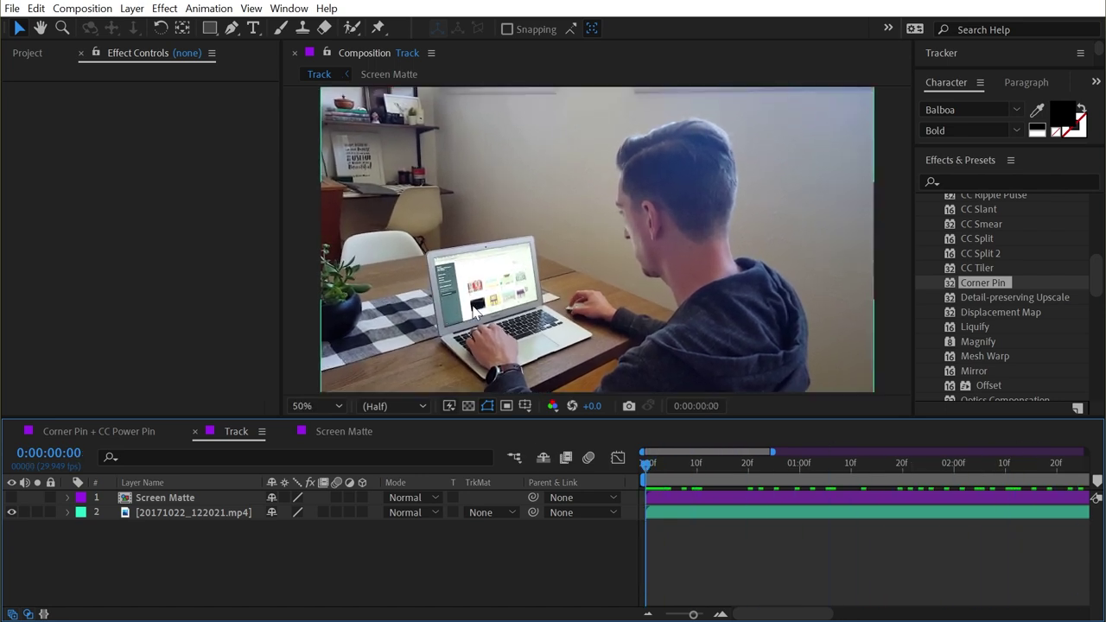
pyautogui.moveTo(611, 227); pyautogui.dragTo(625, 228)
pyautogui.press('v')
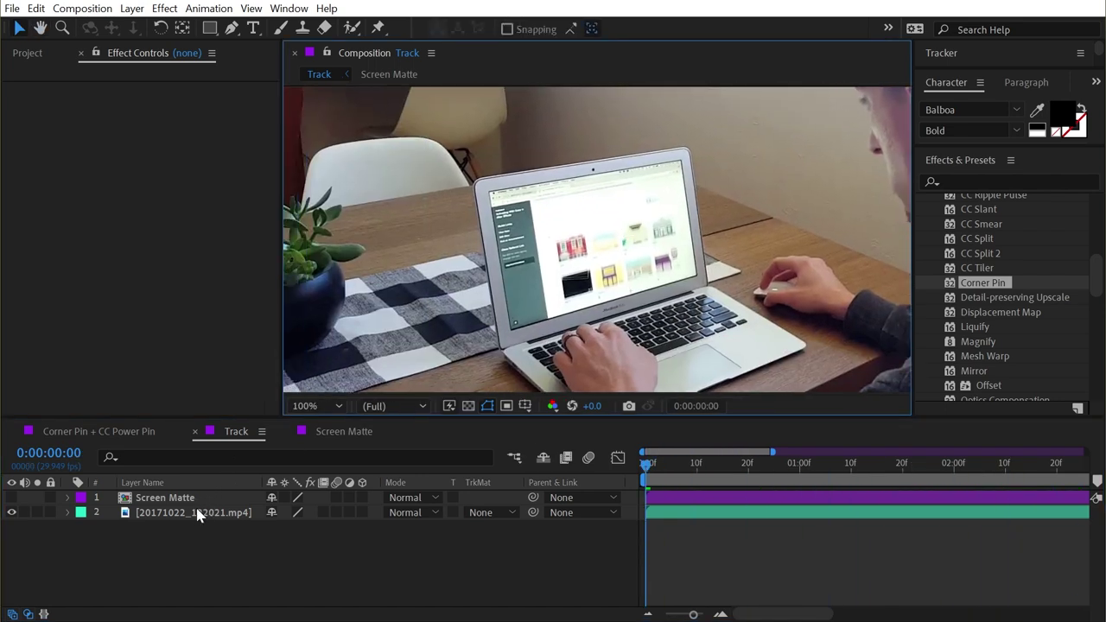
# Select the 20171022_122021.mp4 layer, reveal its track points, and make Screen Matte visible.
pyautogui.click(198, 511)
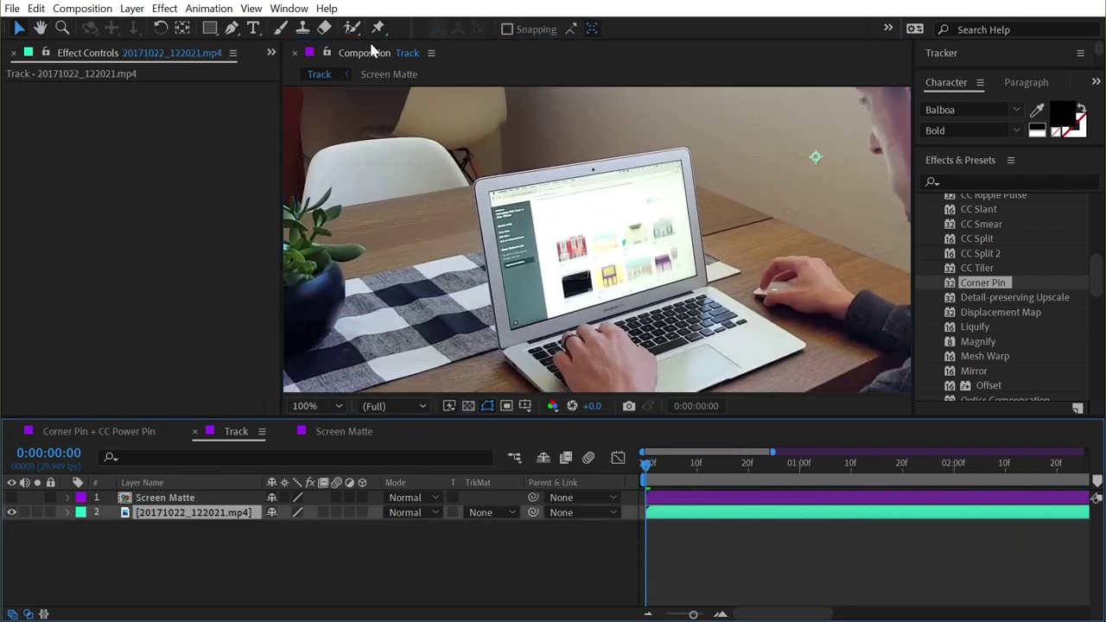
pyautogui.click(941, 53)
pyautogui.click(962, 101)
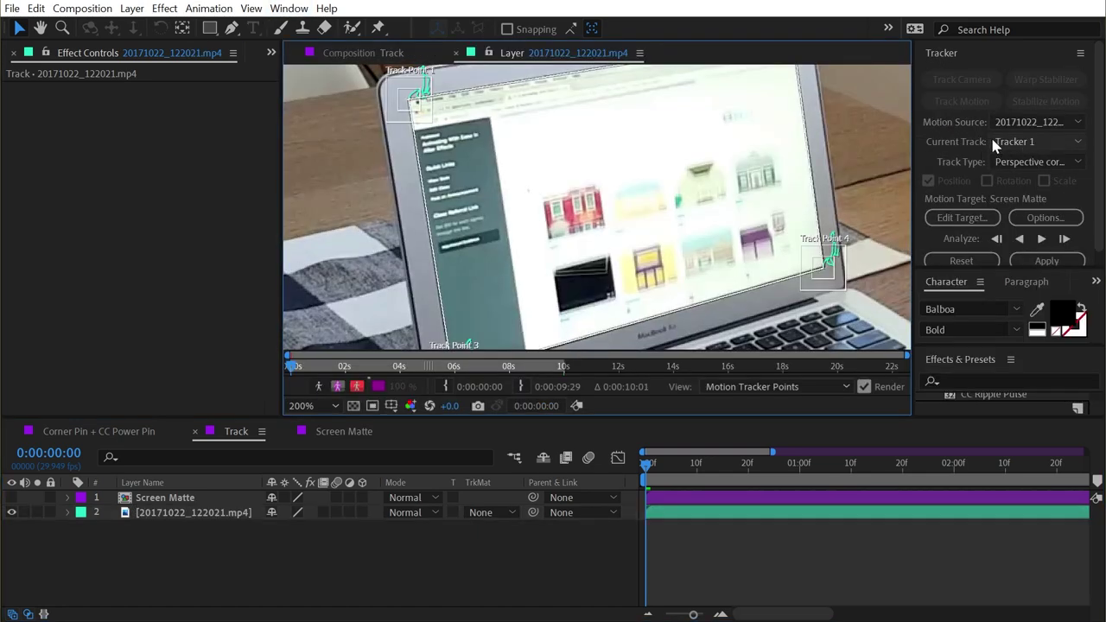
pyautogui.press('h')
pyautogui.moveTo(599, 135); pyautogui.dragTo(580, 212)
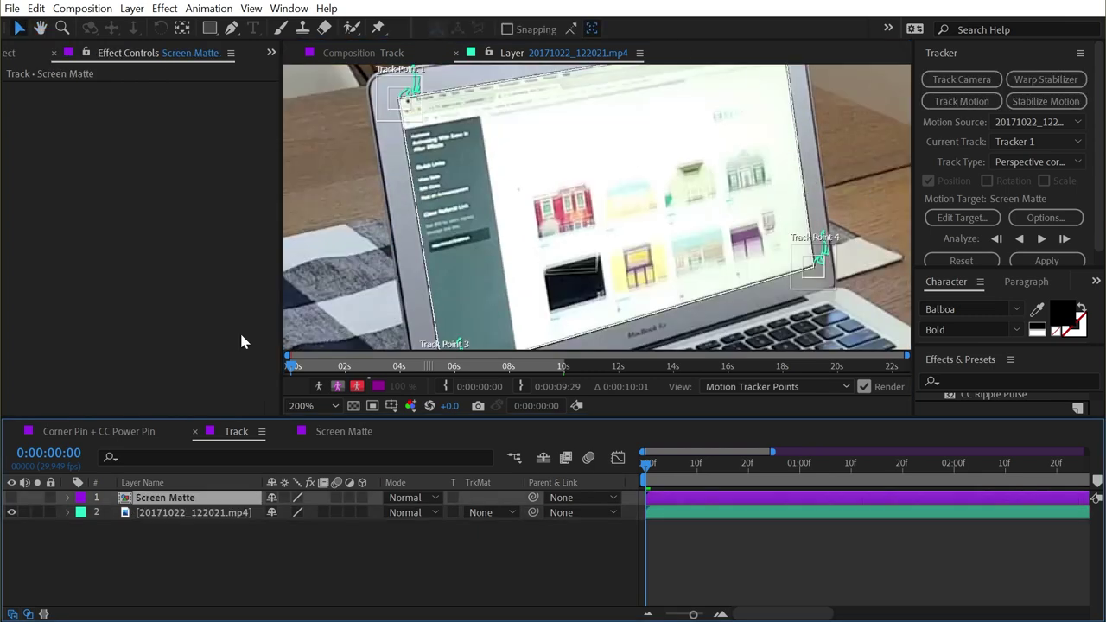
pyautogui.click(13, 498)
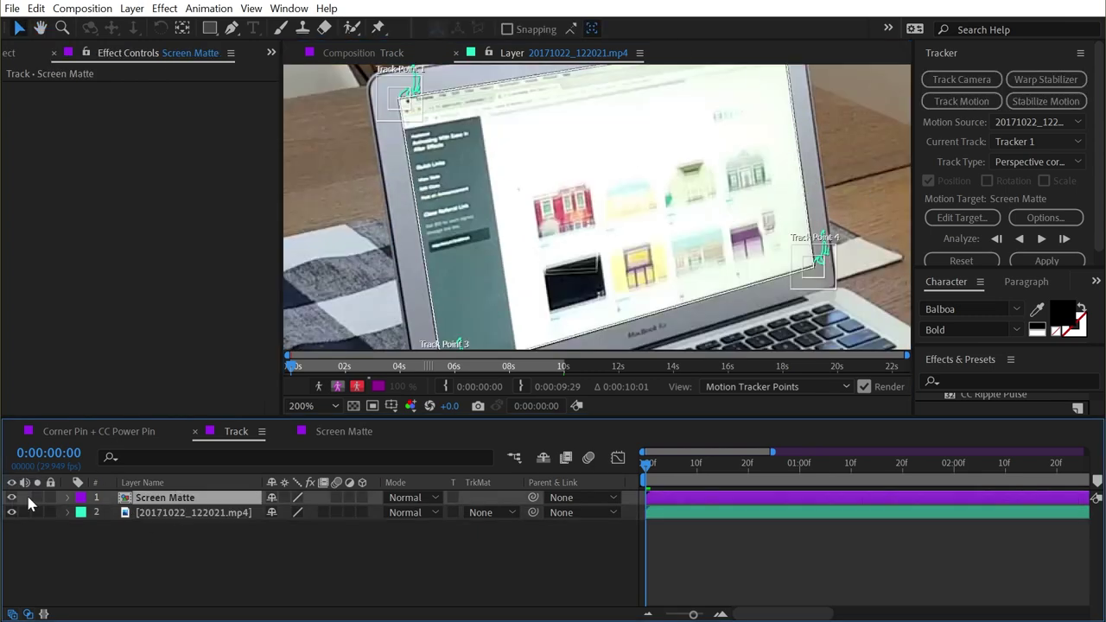
pyautogui.click(367, 56)
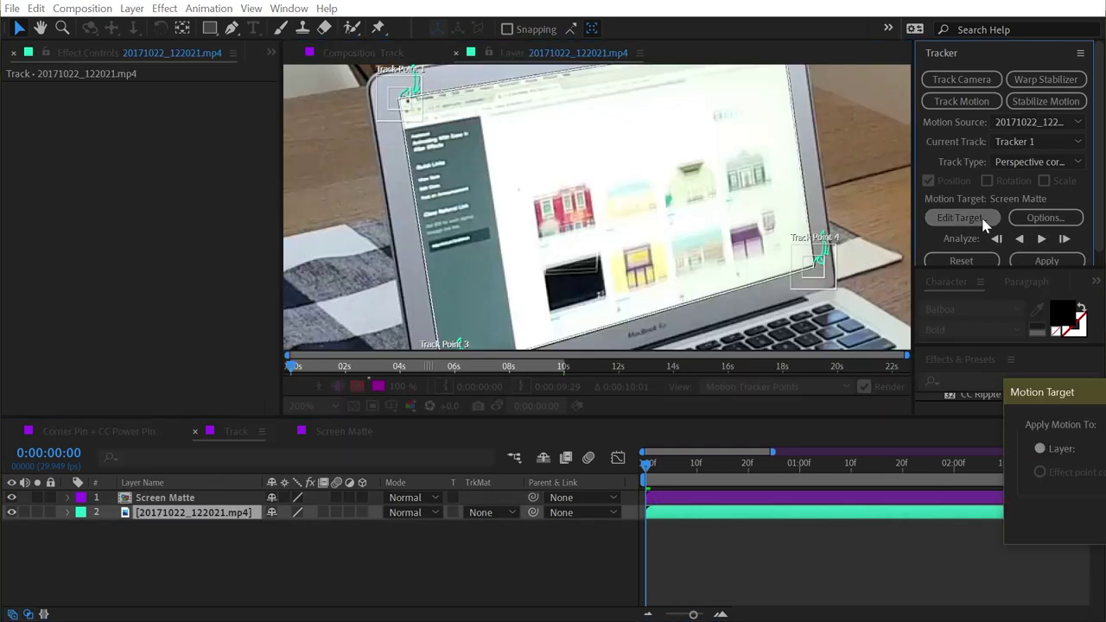
# Set Screen Matte as the tracker's motion target and apply the tracked corner data.
pyautogui.click(977, 220)
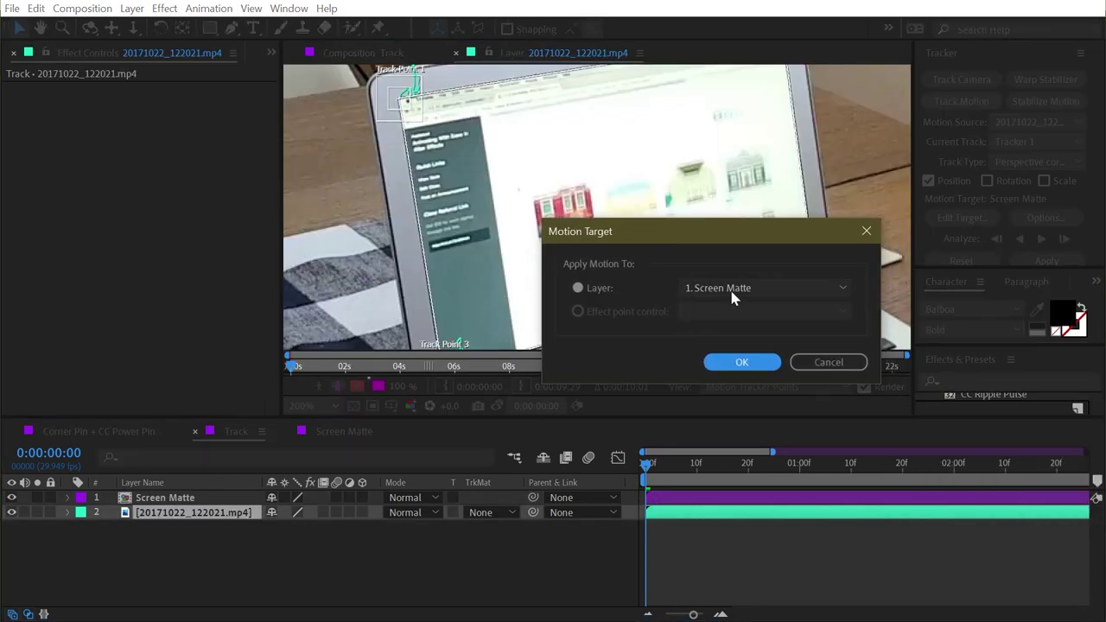
pyautogui.click(726, 292)
pyautogui.click(734, 309)
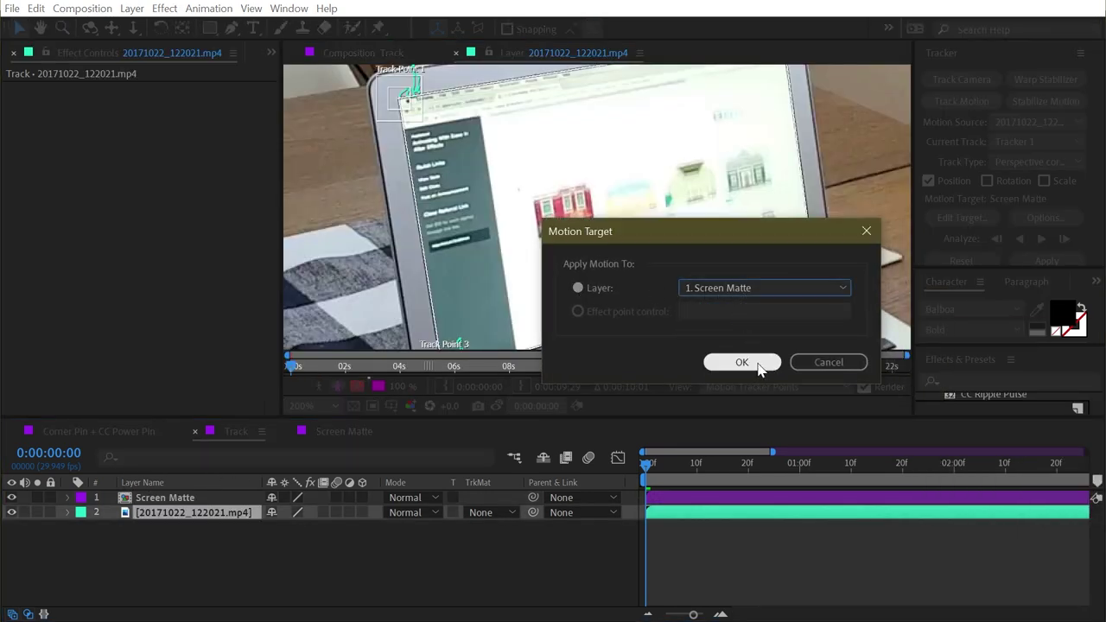
pyautogui.click(760, 364)
pyautogui.click(1033, 261)
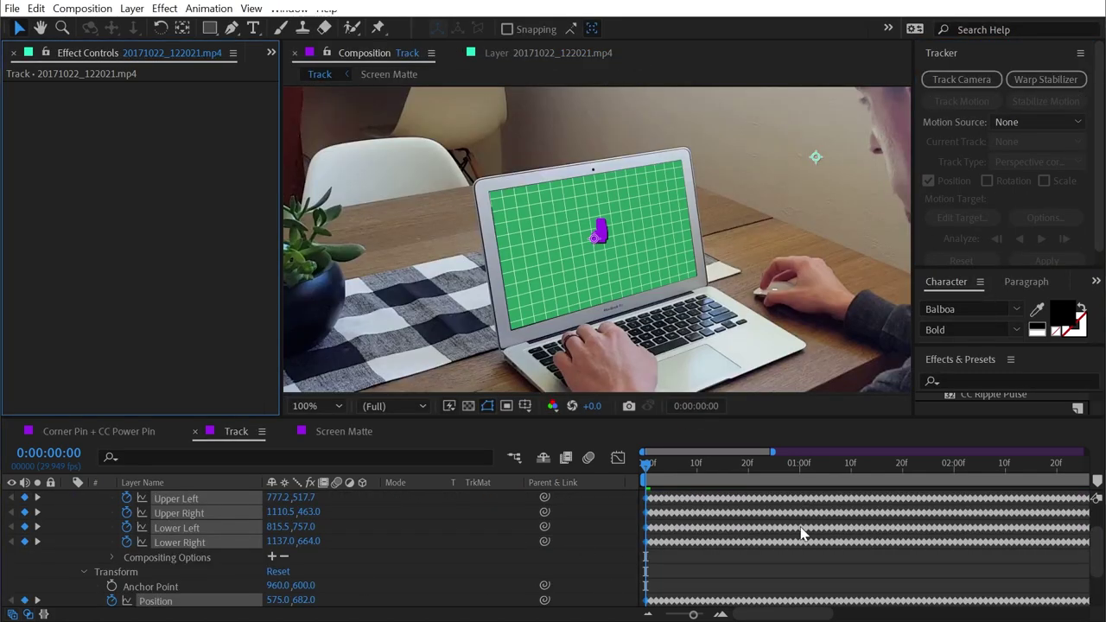
# Check the Screen Matte's Corner Pin corners and play back to confirm the grid tracks the screen.
pyautogui.scroll(2, 169, 550)
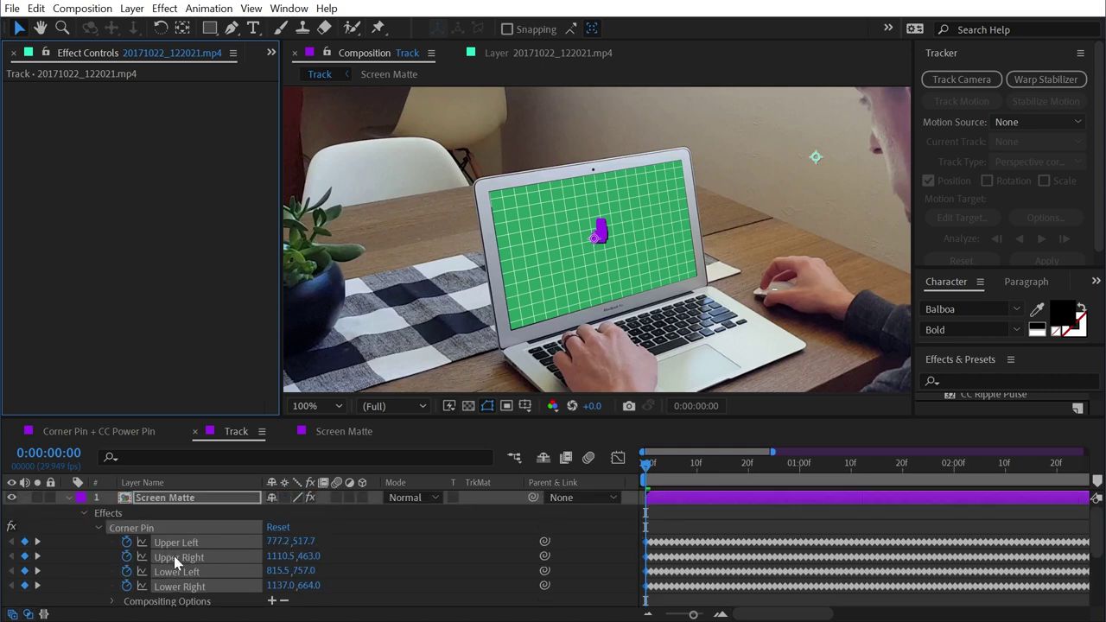
pyautogui.click(157, 527)
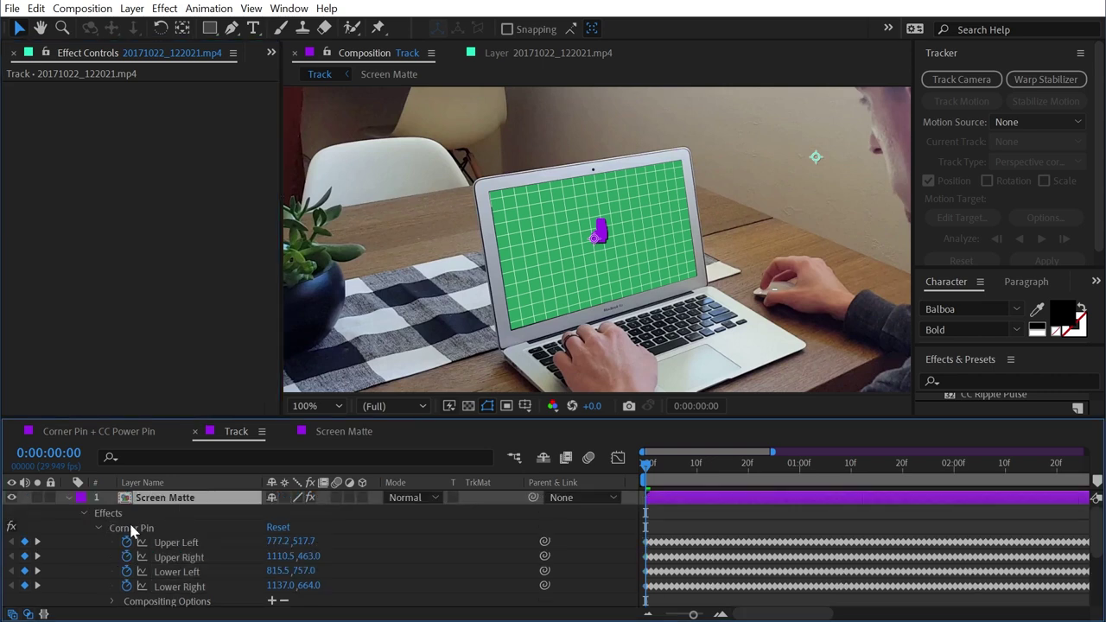
pyautogui.click(169, 528)
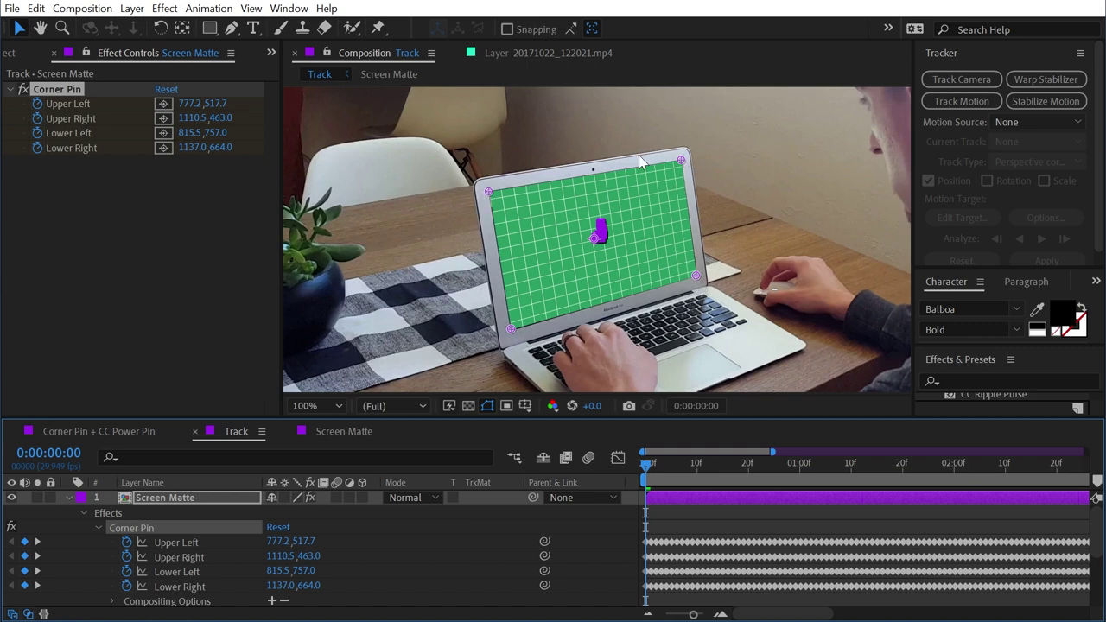
pyautogui.click(664, 509)
pyautogui.press('u')
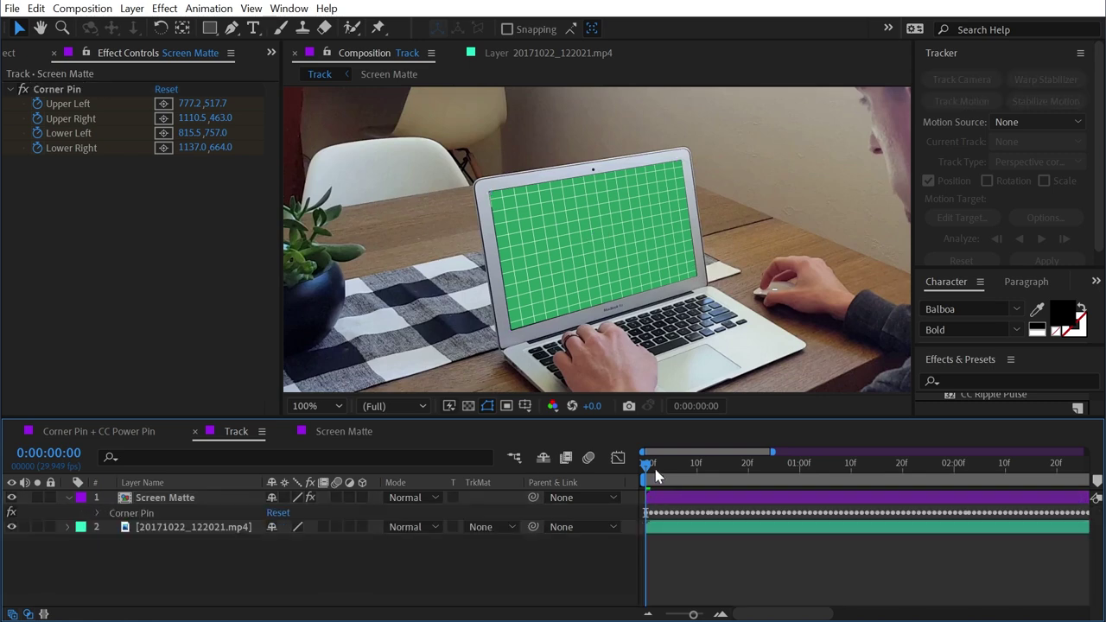
pyautogui.moveTo(648, 467); pyautogui.dragTo(810, 466)
pyautogui.press('space')
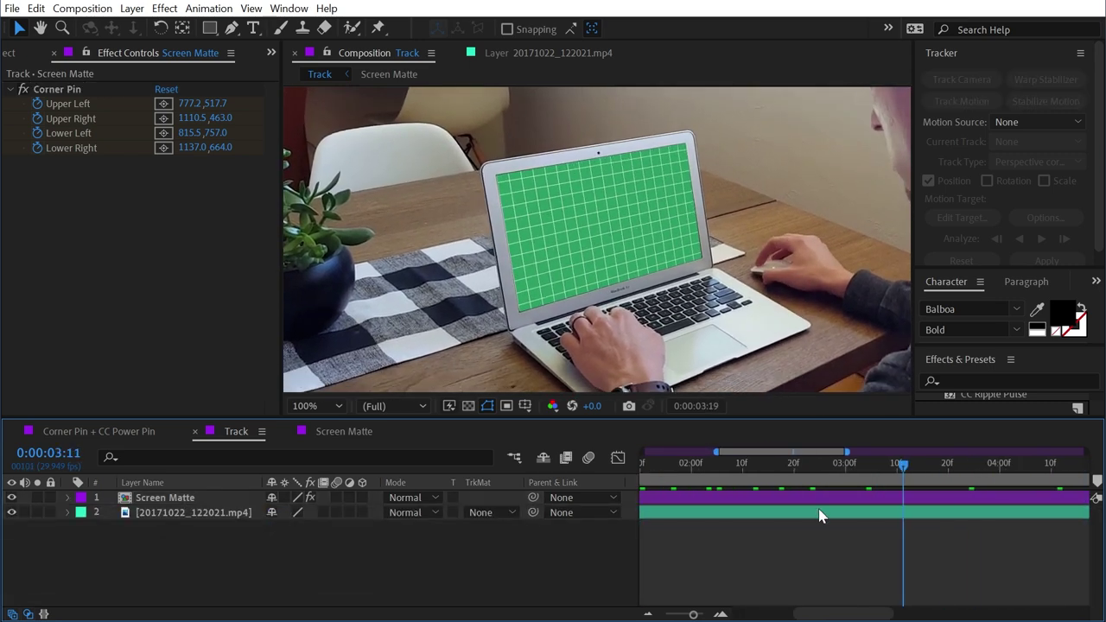
pyautogui.press('space')
pyautogui.click(156, 497)
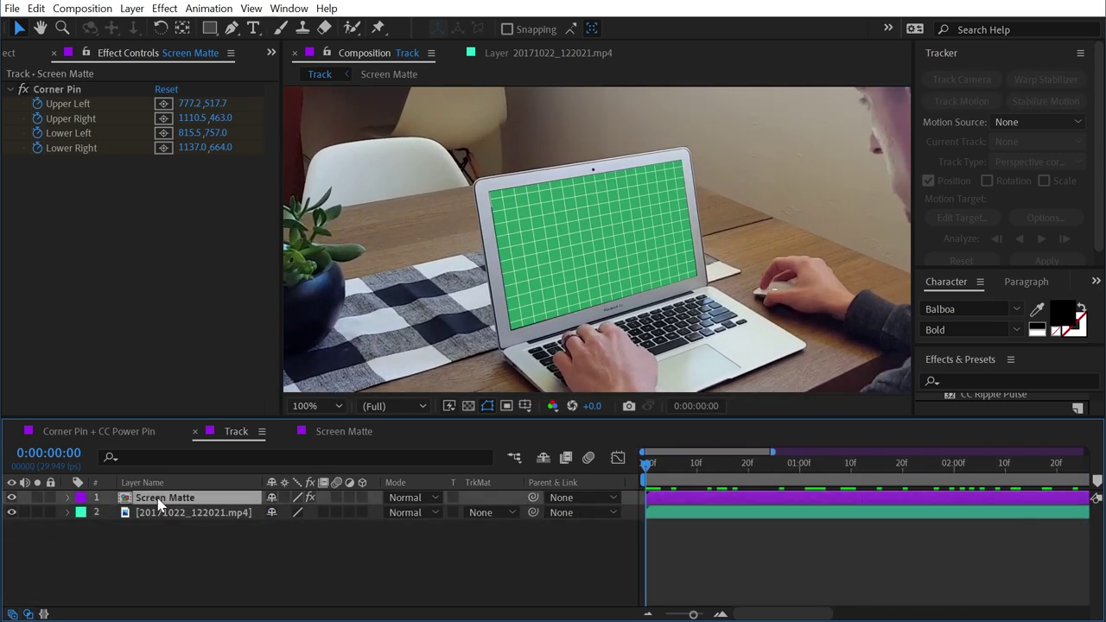
# In the Screen Matte precomp hide Grid and show the corgi photo, then preview it in Track.
pyautogui.doubleClick(157, 501)
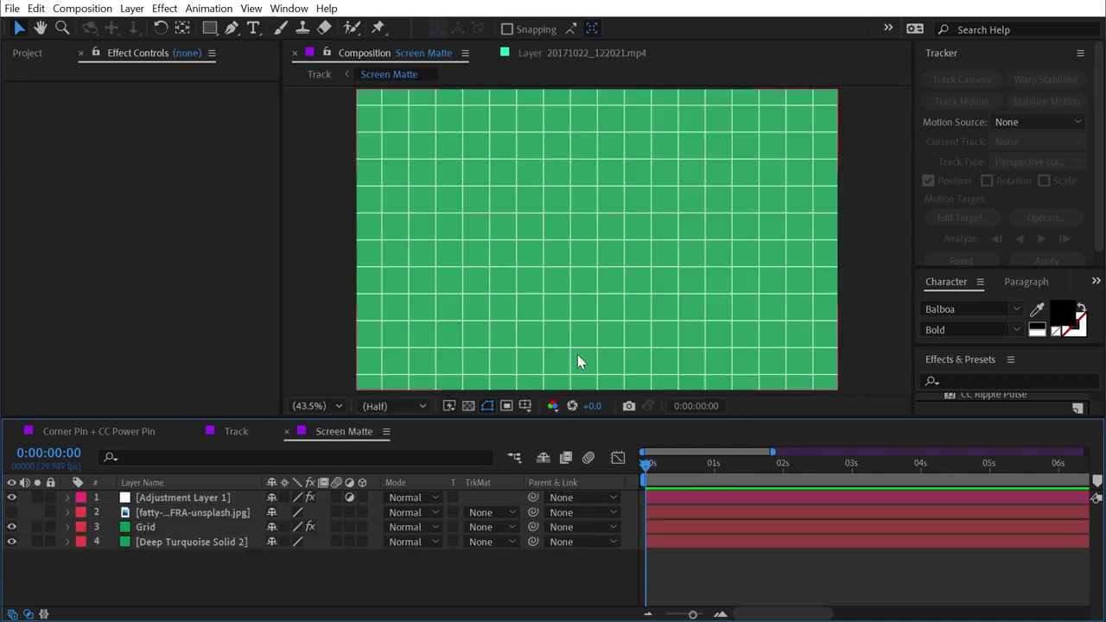
pyautogui.click(11, 528)
pyautogui.click(11, 513)
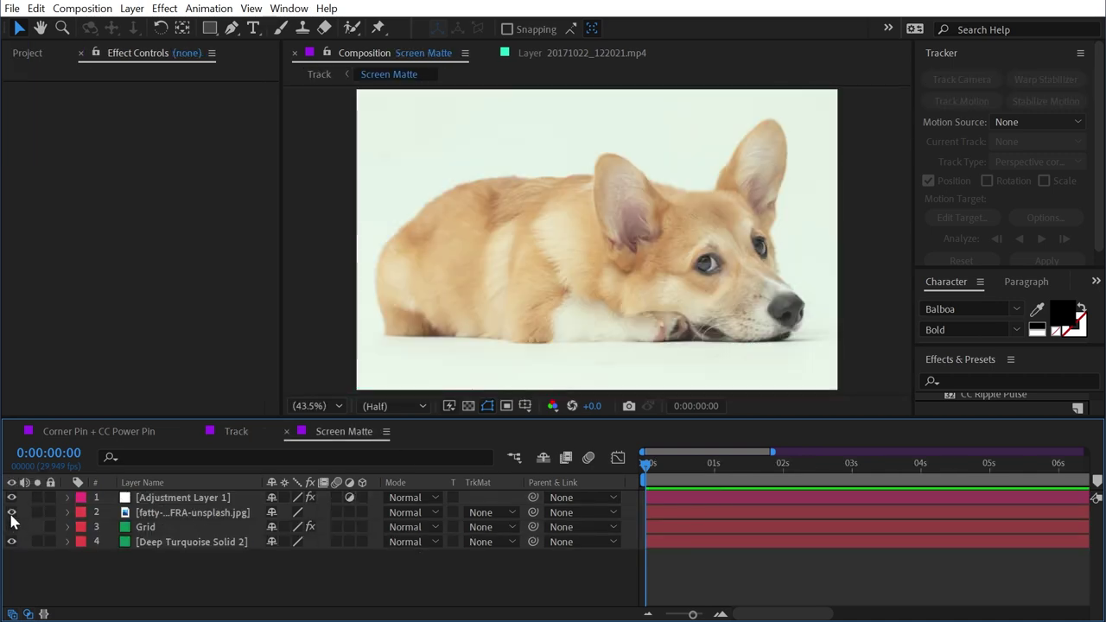
pyautogui.click(224, 431)
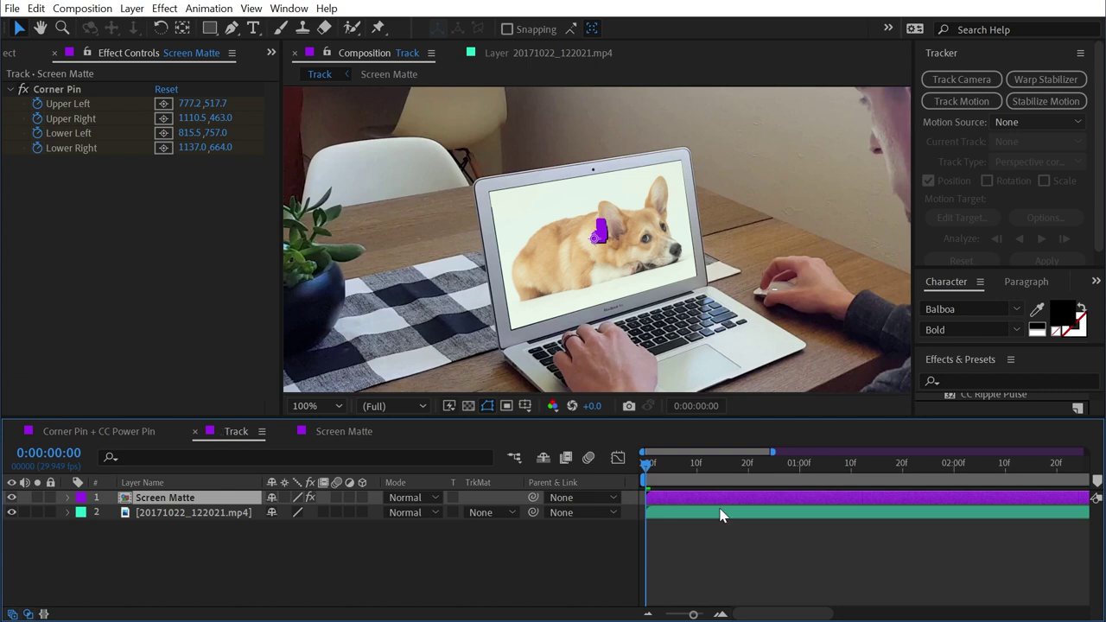
pyautogui.click(722, 540)
pyautogui.press('space')
pyautogui.press('space')
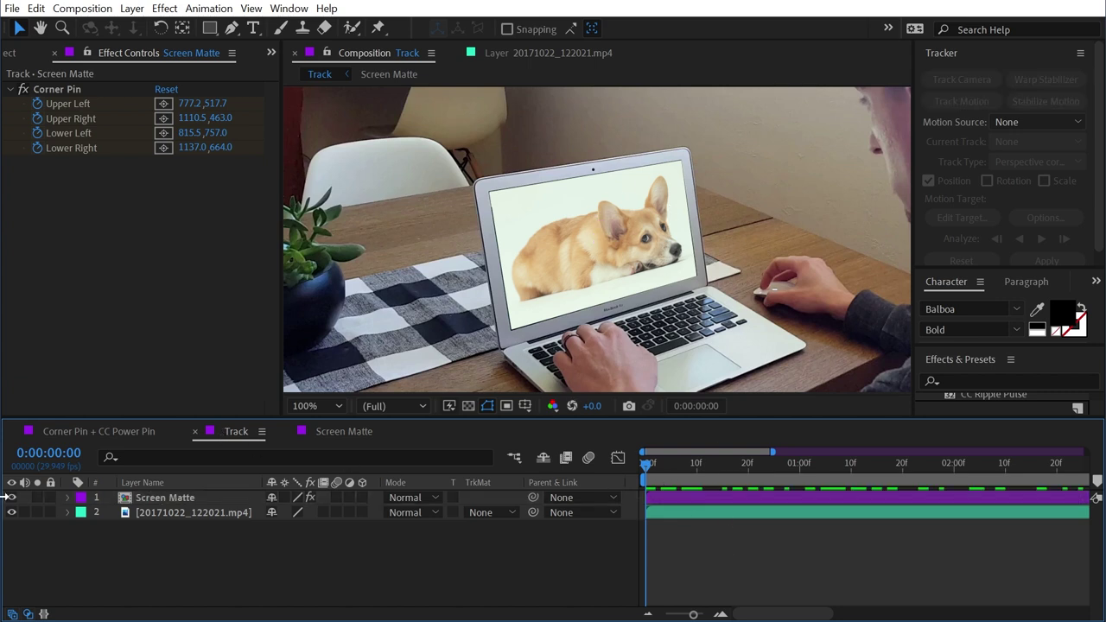
pyautogui.click(98, 432)
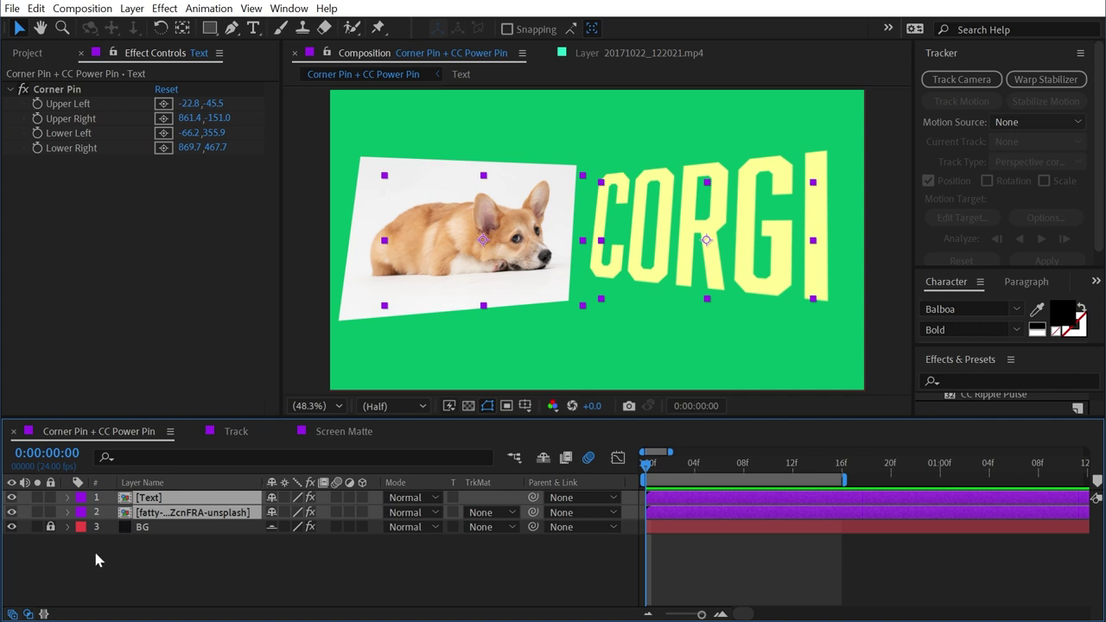
# Remove the Corner Pin effects from both layers and close the Tracker panel.
pyautogui.hotkey('ctrl', 'shift', 'e')
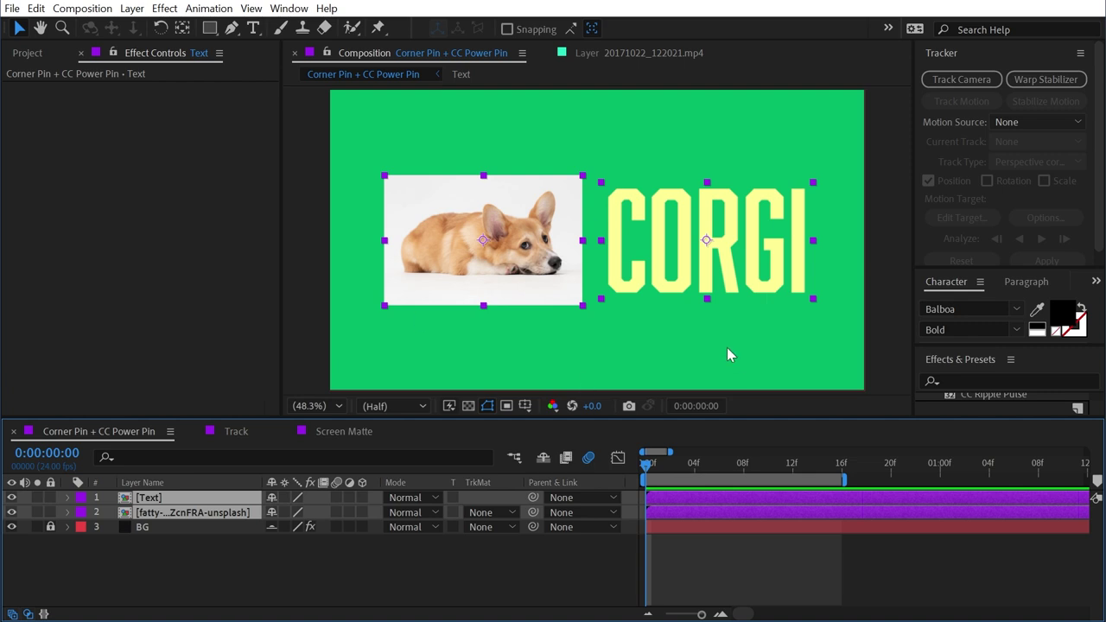
pyautogui.click(1080, 53)
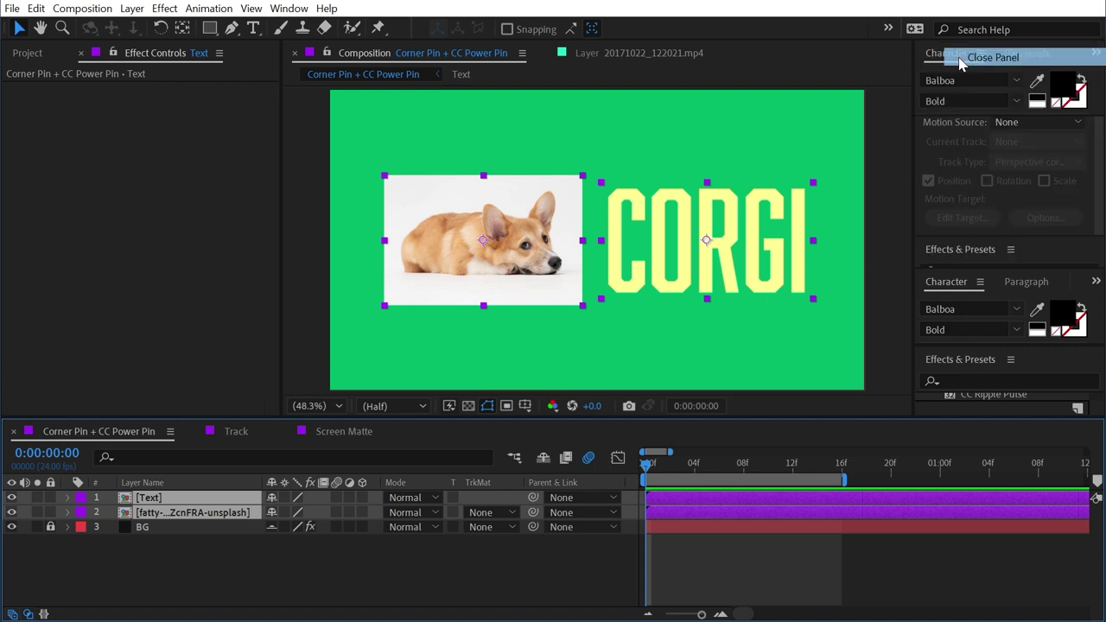
pyautogui.click(990, 55)
# Apply CC Power Pin from the Distort category to the corgi image.
pyautogui.scroll(5, 1003, 233)
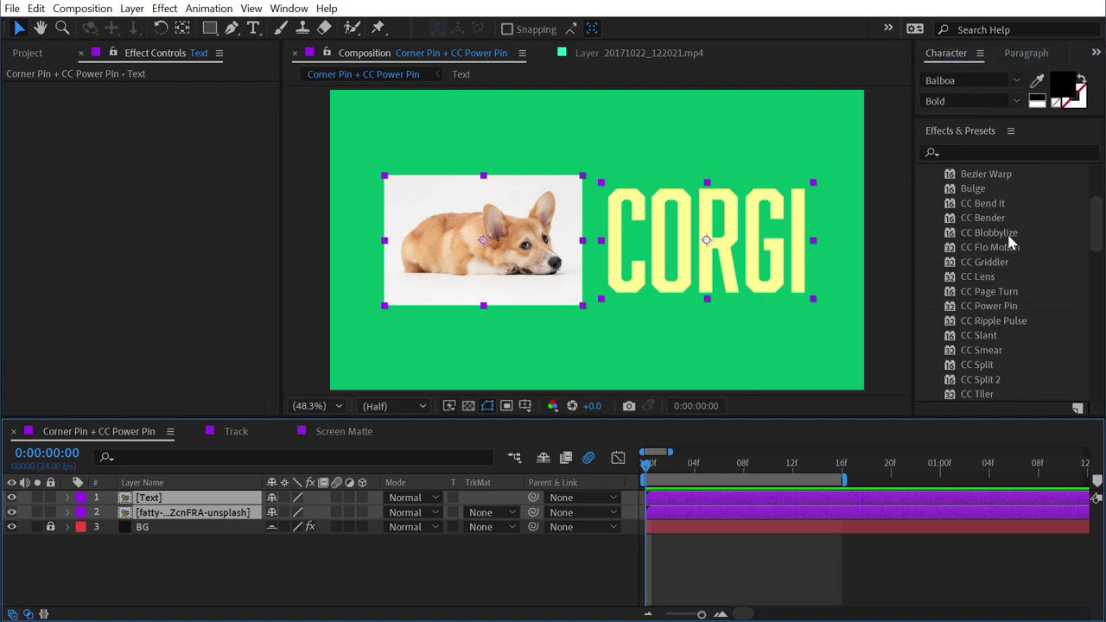
pyautogui.click(1002, 347)
pyautogui.moveTo(1010, 352); pyautogui.dragTo(531, 286)
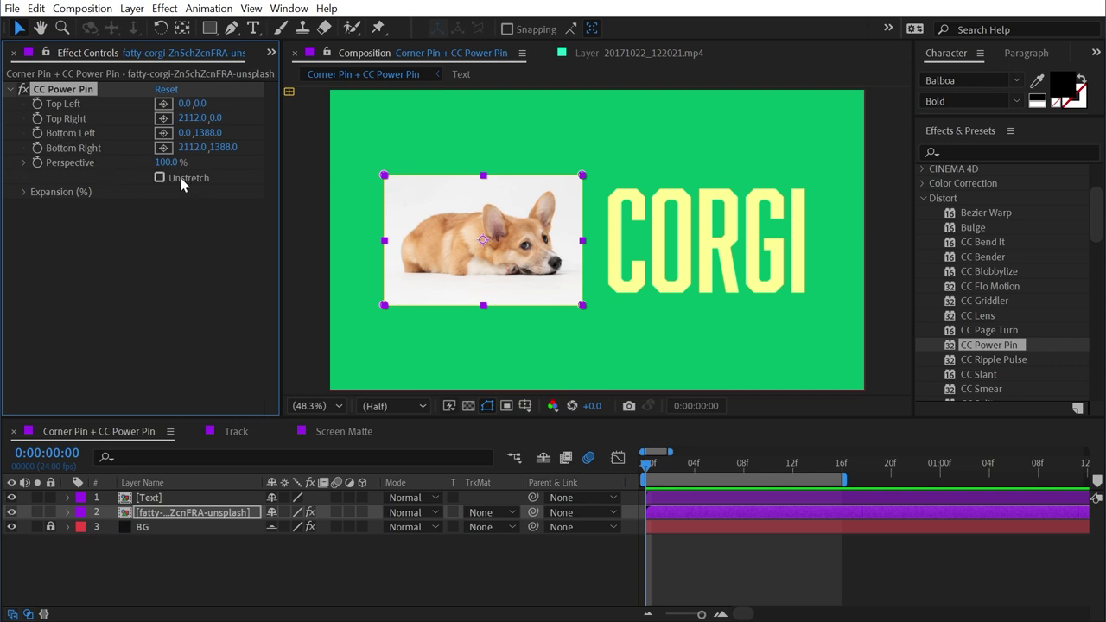
# Drag the CC Power Pin corners to pull the corgi image into a rough tilted shape.
pyautogui.click(25, 193)
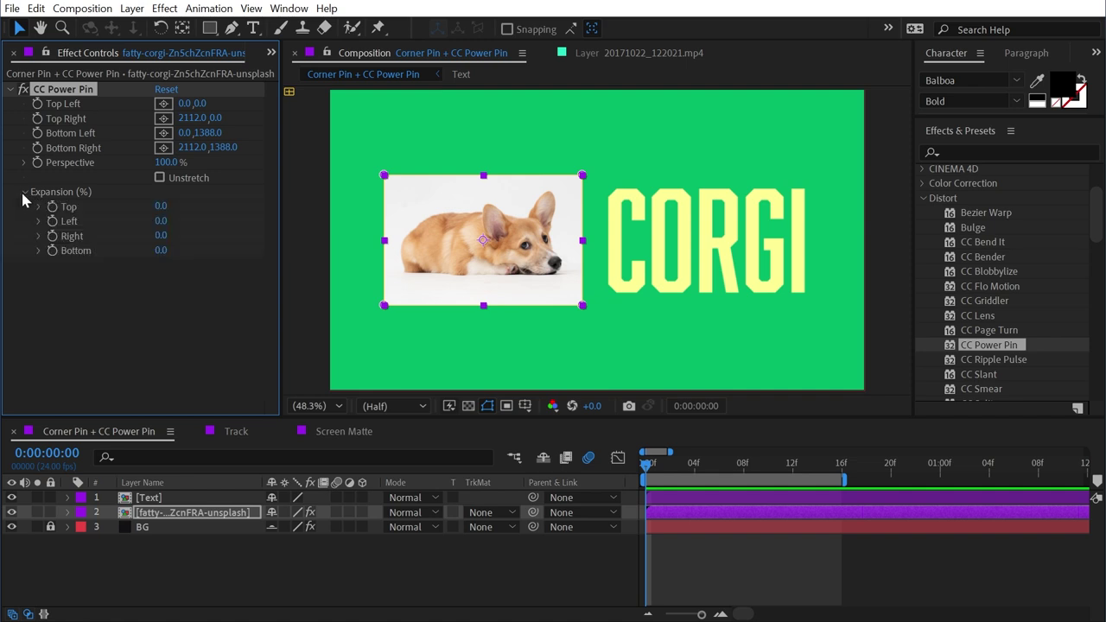
pyautogui.click(25, 193)
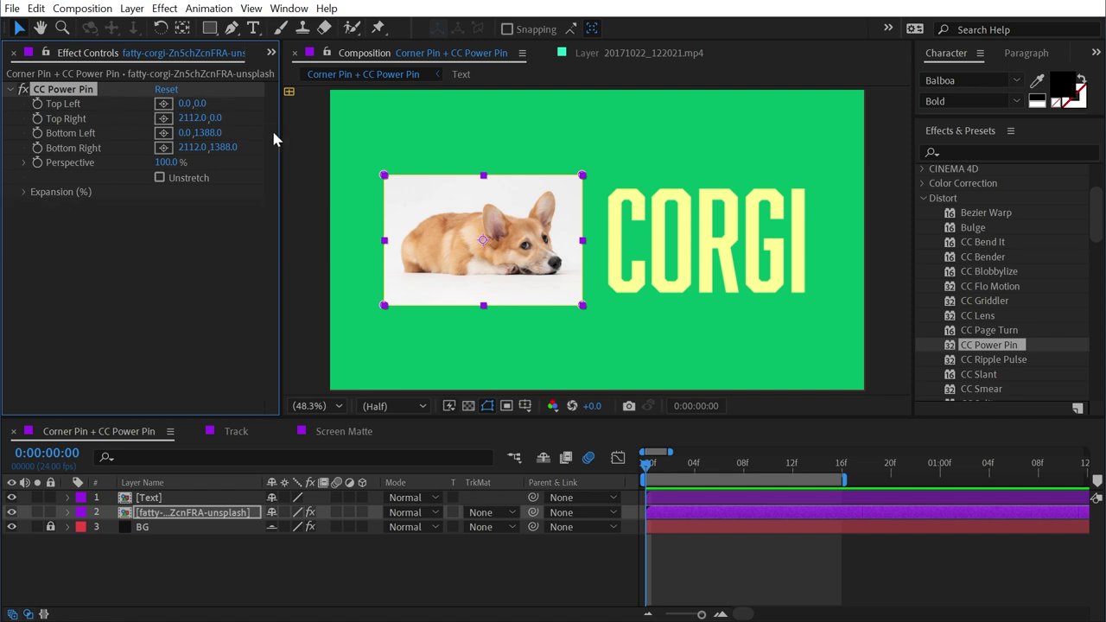
pyautogui.moveTo(384, 180); pyautogui.dragTo(388, 145)
pyautogui.moveTo(582, 176); pyautogui.dragTo(612, 134)
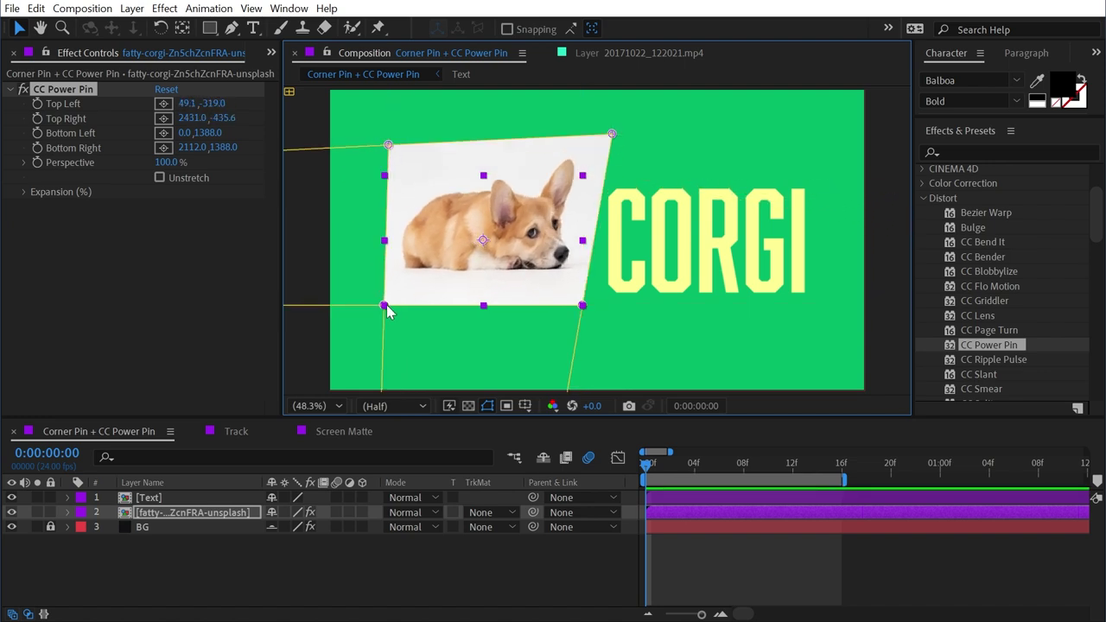
pyautogui.moveTo(386, 306); pyautogui.dragTo(364, 321)
pyautogui.moveTo(388, 144)
pyautogui.mouseDown()
pyautogui.moveTo(363, 130)
pyautogui.moveTo(393, 165)
pyautogui.mouseUp()
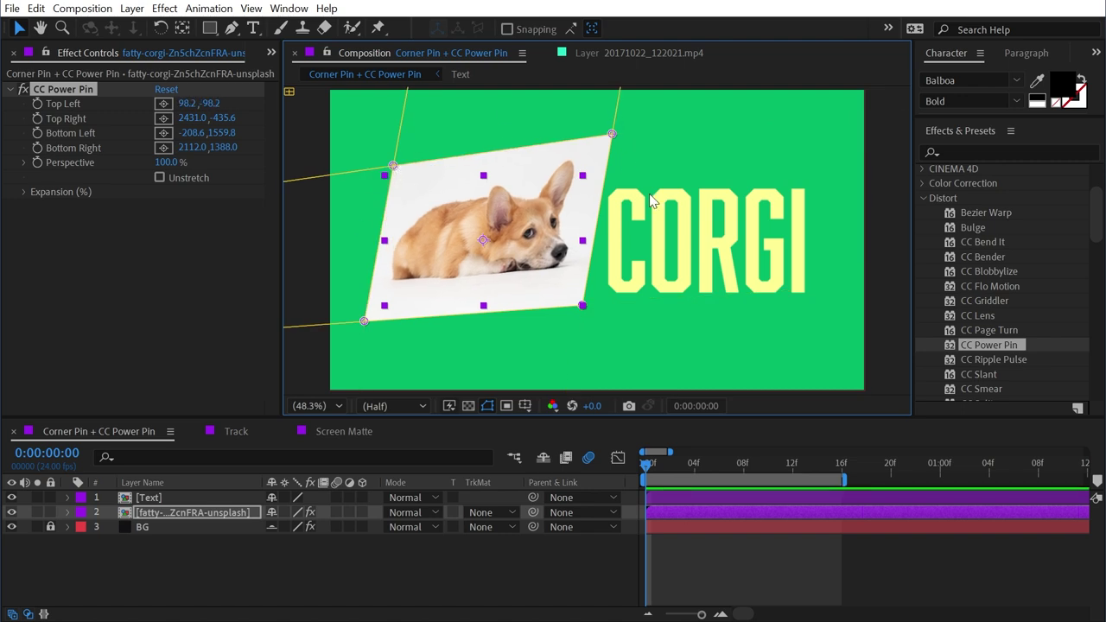
pyautogui.moveTo(583, 305); pyautogui.dragTo(578, 288)
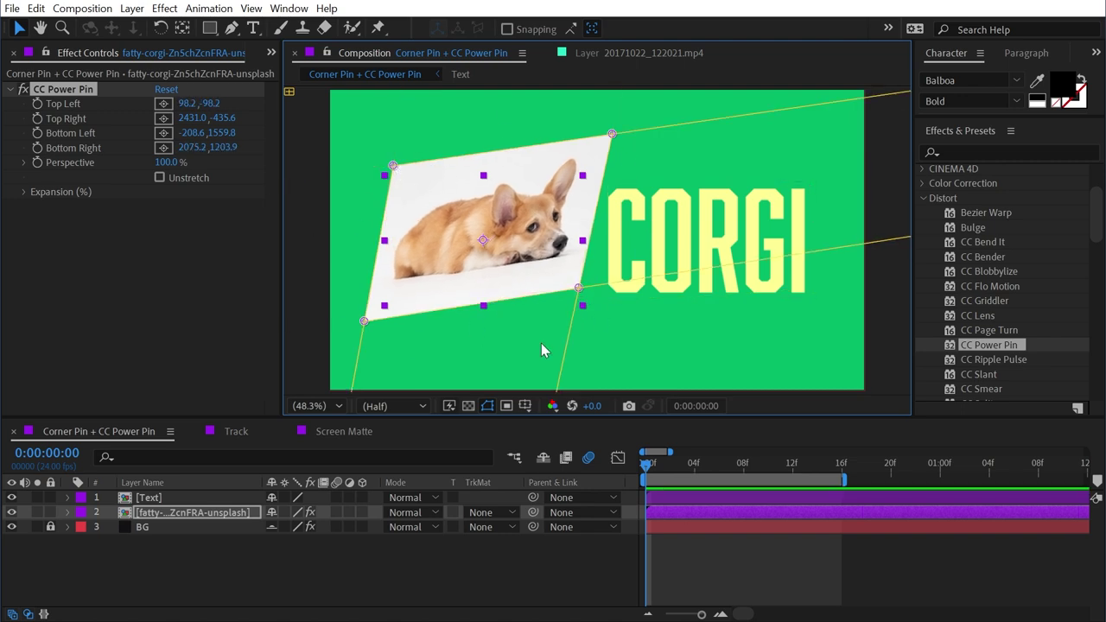
pyautogui.moveTo(605, 171); pyautogui.dragTo(532, 141)
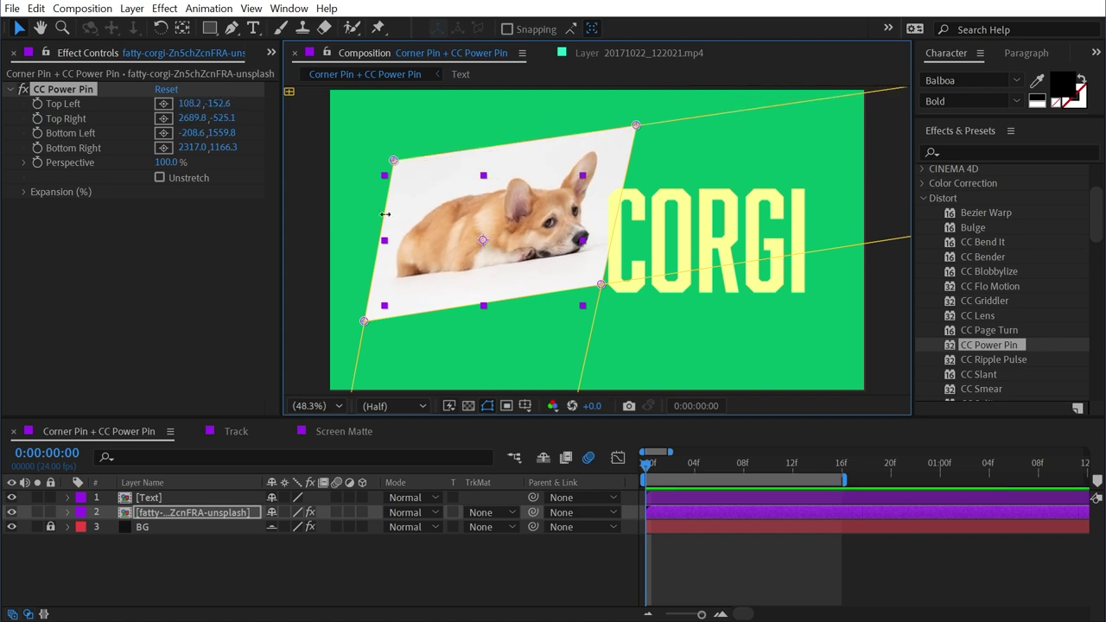
# Fine-tune the image's edges into the final skewed quadrilateral, e.g. Top Left -28.8,275.3.
pyautogui.moveTo(385, 214); pyautogui.dragTo(425, 216)
pyautogui.moveTo(548, 291); pyautogui.dragTo(551, 262)
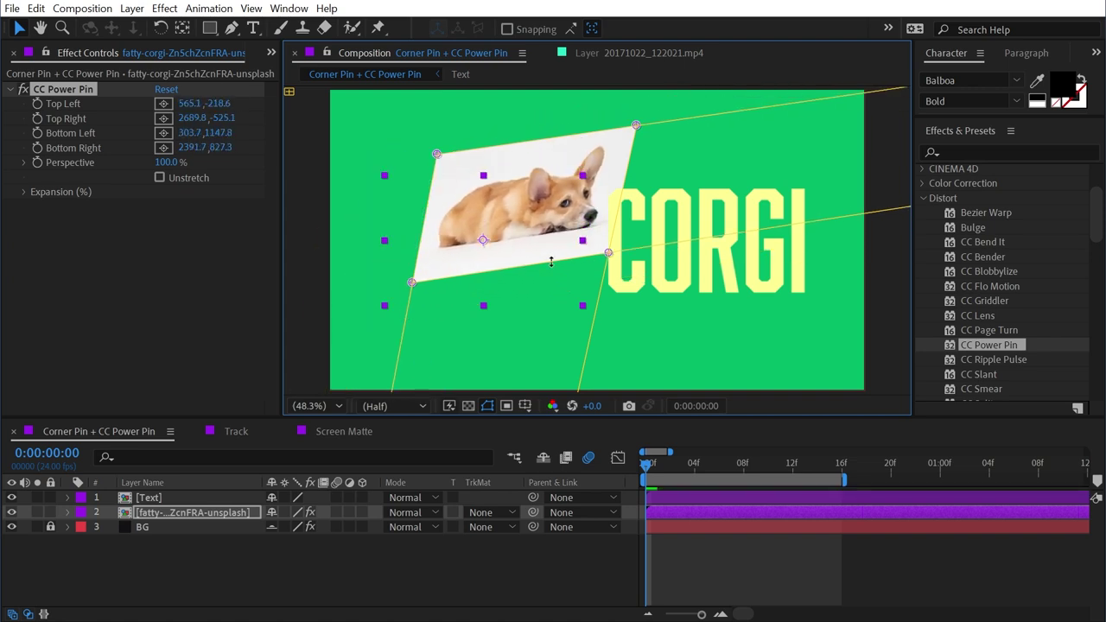
pyautogui.moveTo(620, 199)
pyautogui.mouseDown()
pyautogui.moveTo(535, 200)
pyautogui.moveTo(610, 199)
pyautogui.mouseUp()
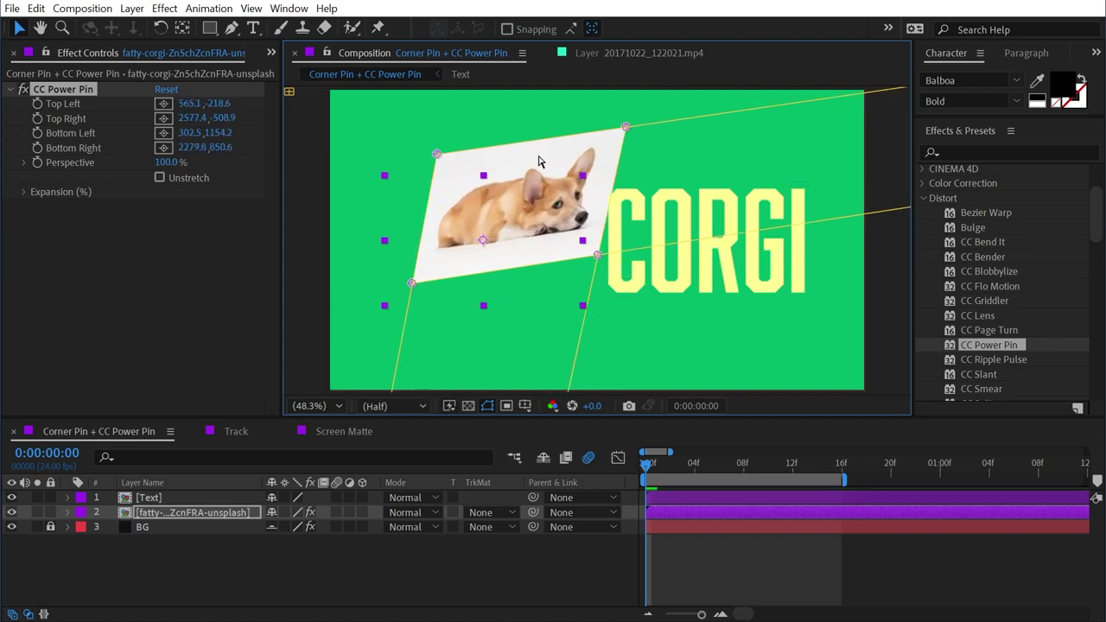
pyautogui.moveTo(435, 174); pyautogui.dragTo(385, 173)
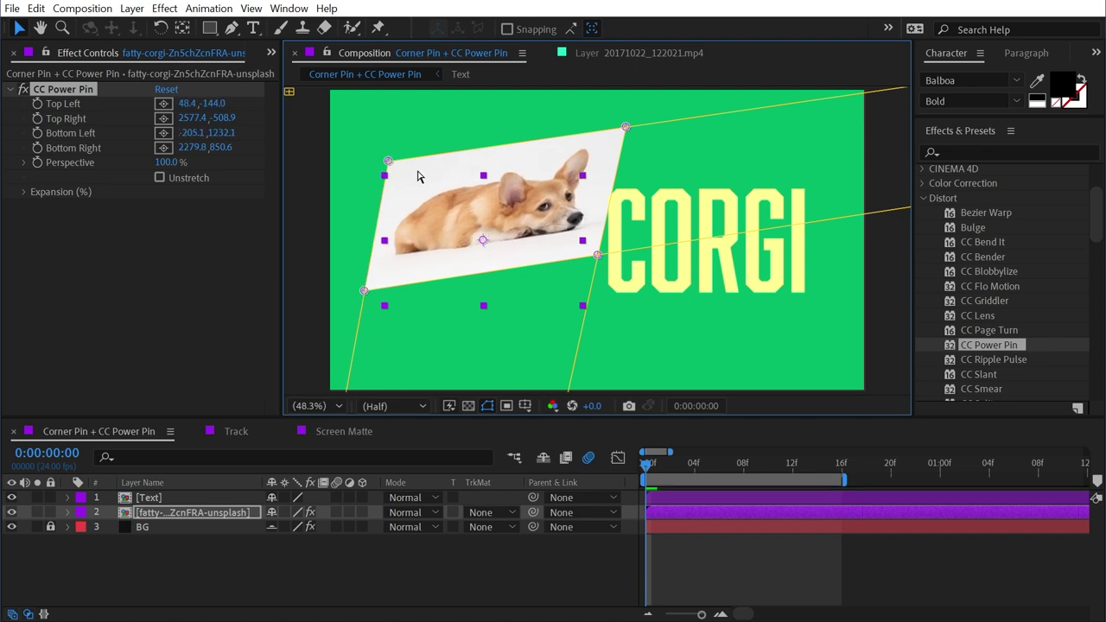
pyautogui.moveTo(494, 149); pyautogui.dragTo(495, 175)
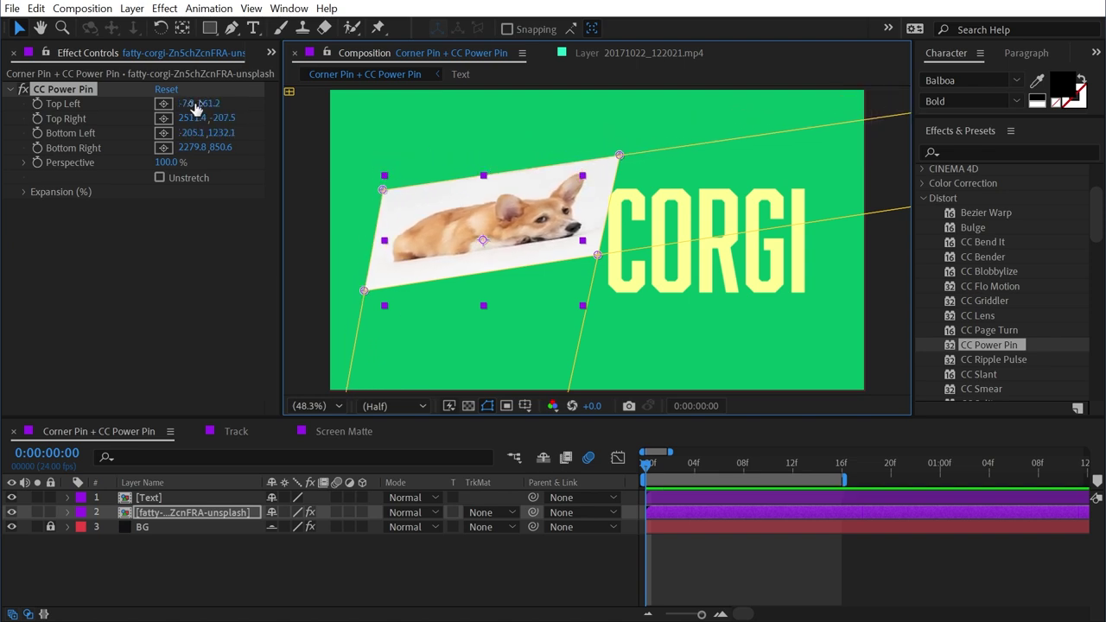
pyautogui.moveTo(481, 272); pyautogui.dragTo(482, 305)
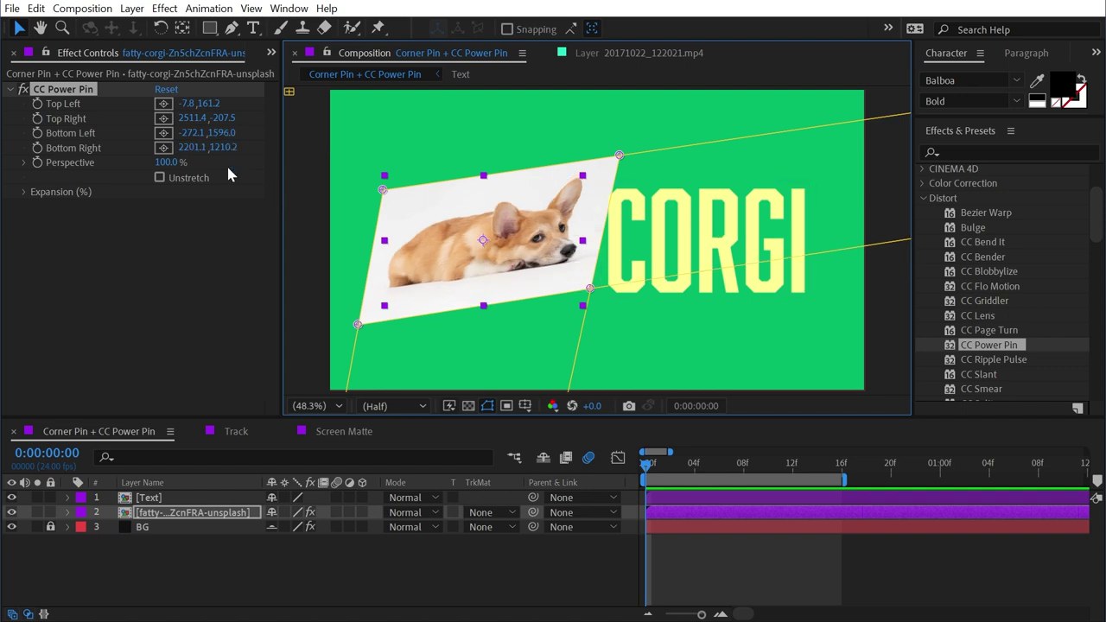
pyautogui.moveTo(497, 191); pyautogui.dragTo(497, 202)
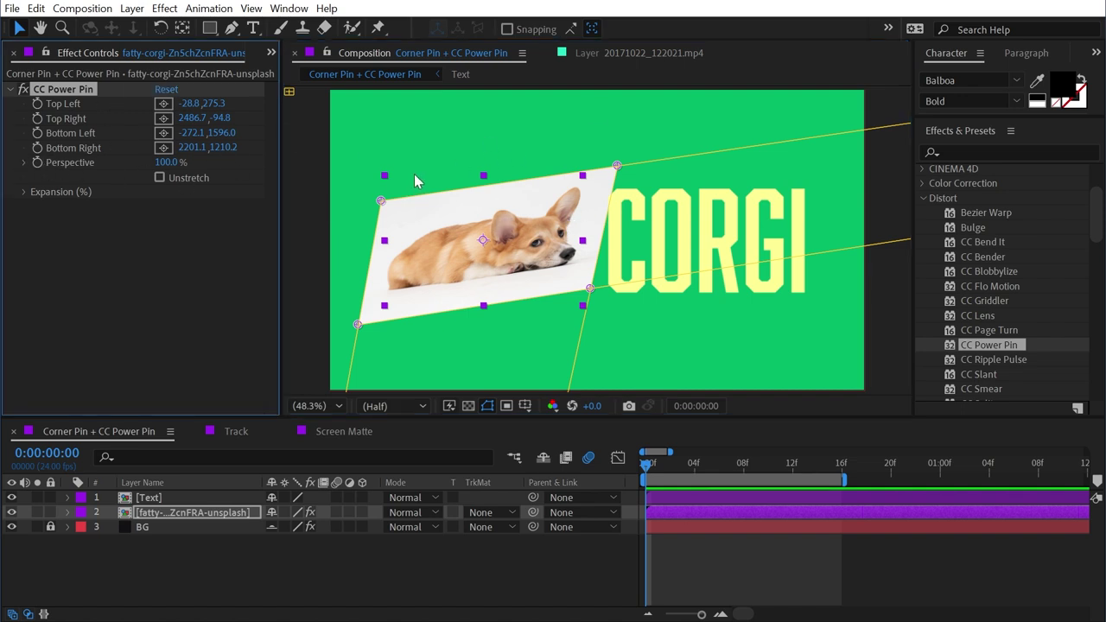
# Drag three of the corgi photo's Power Pin corners inward, try a Perspective of 10, then undo it.
pyautogui.moveTo(381, 201); pyautogui.dragTo(369, 99)
pyautogui.moveTo(589, 288); pyautogui.dragTo(545, 265)
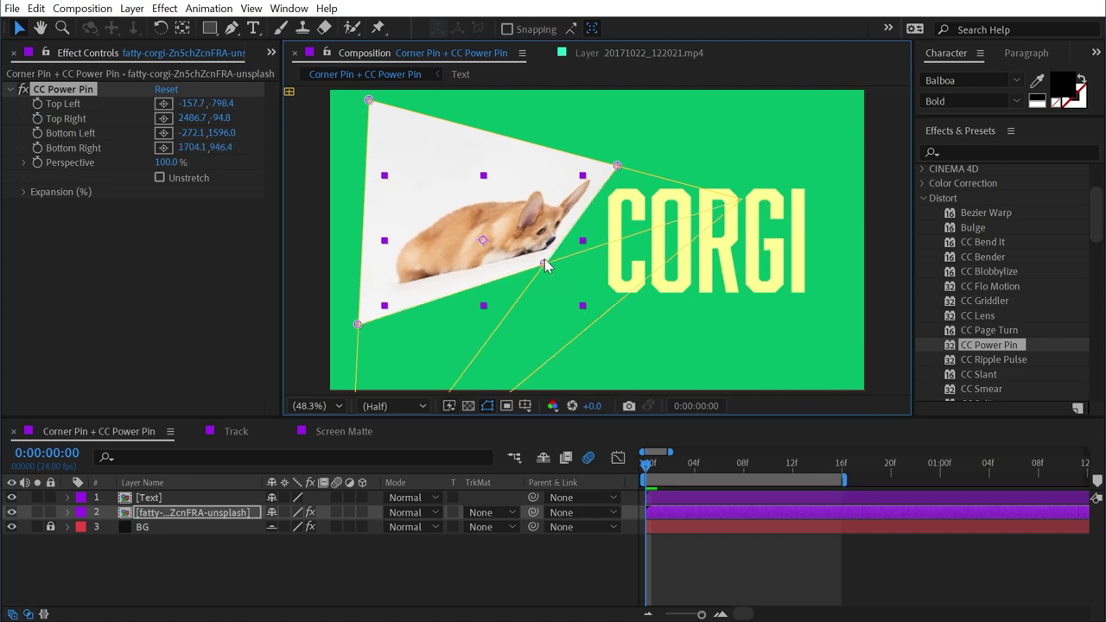
pyautogui.moveTo(617, 166); pyautogui.dragTo(566, 205)
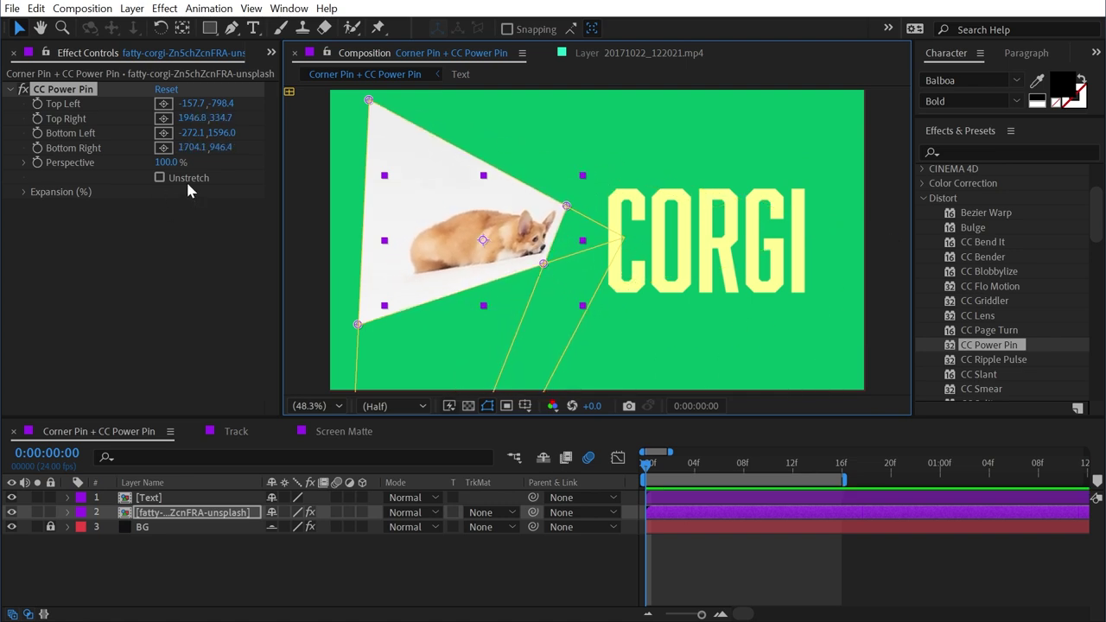
pyautogui.click(169, 163)
pyautogui.write('10')
pyautogui.press('Return')
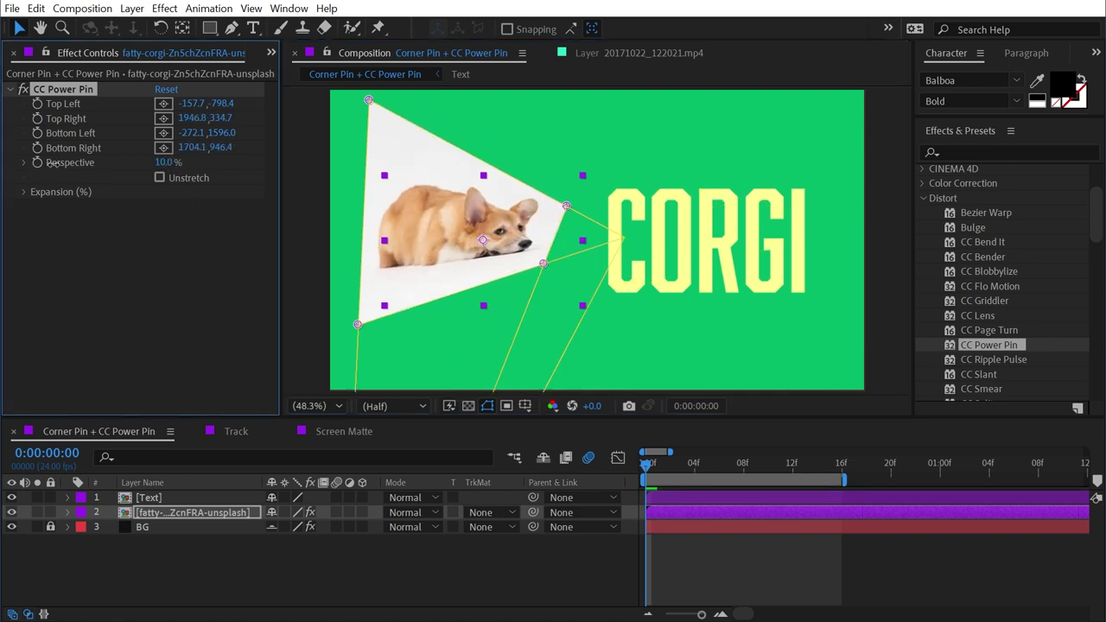
pyautogui.hotkey('ctrl', 'z')
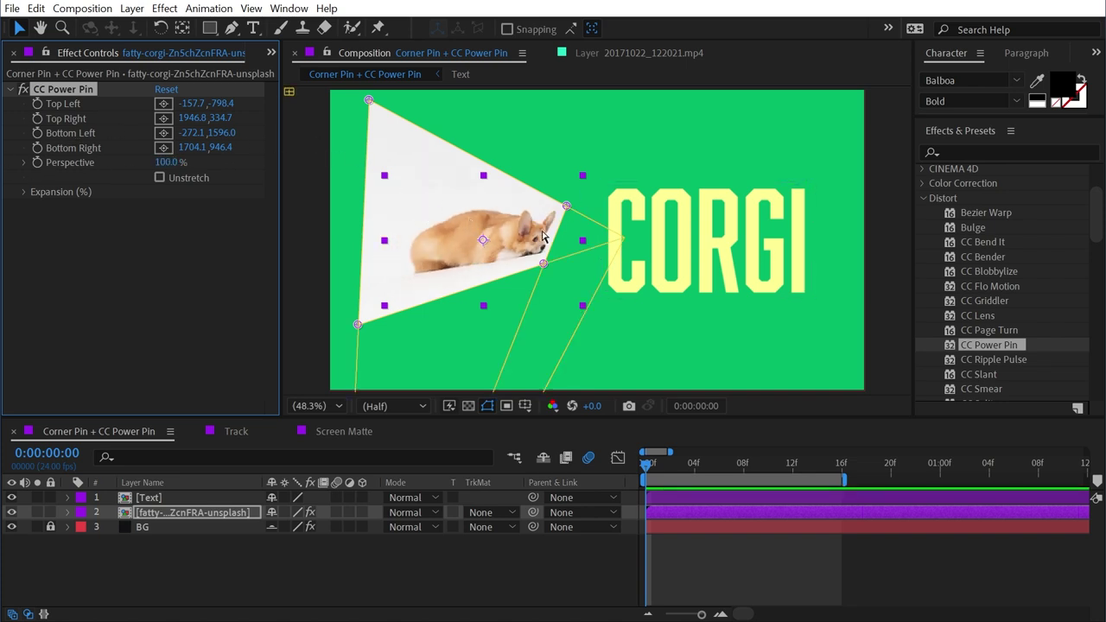
# Readjust the corgi's corners with Perspective back at 100%, then select the CORGI text layer.
pyautogui.moveTo(166, 163); pyautogui.dragTo(46, 154)
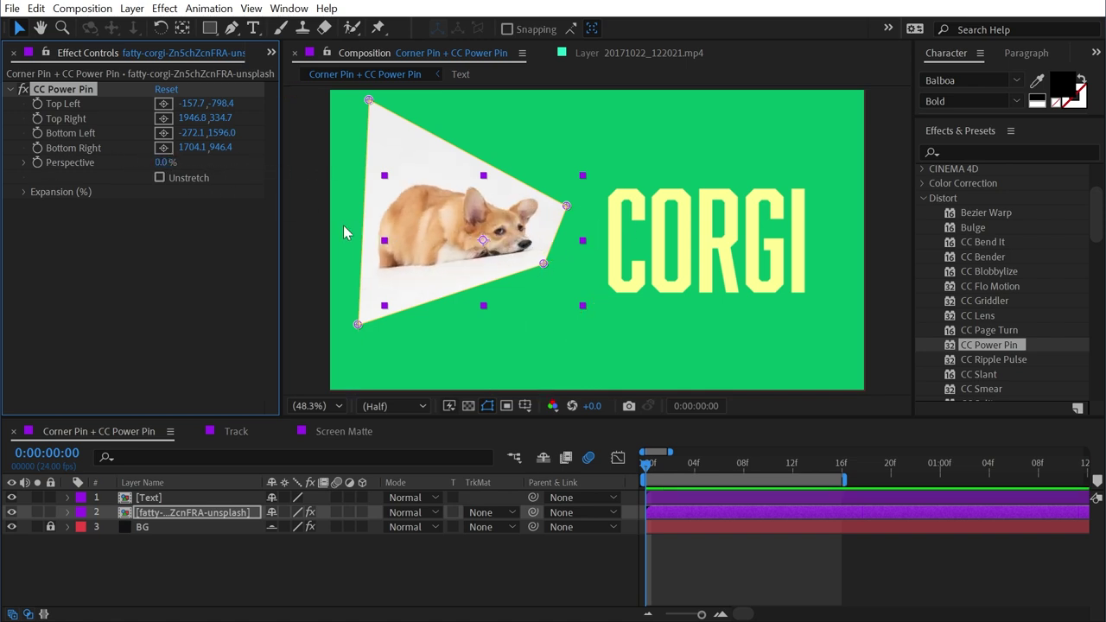
pyautogui.moveTo(543, 263); pyautogui.dragTo(615, 316)
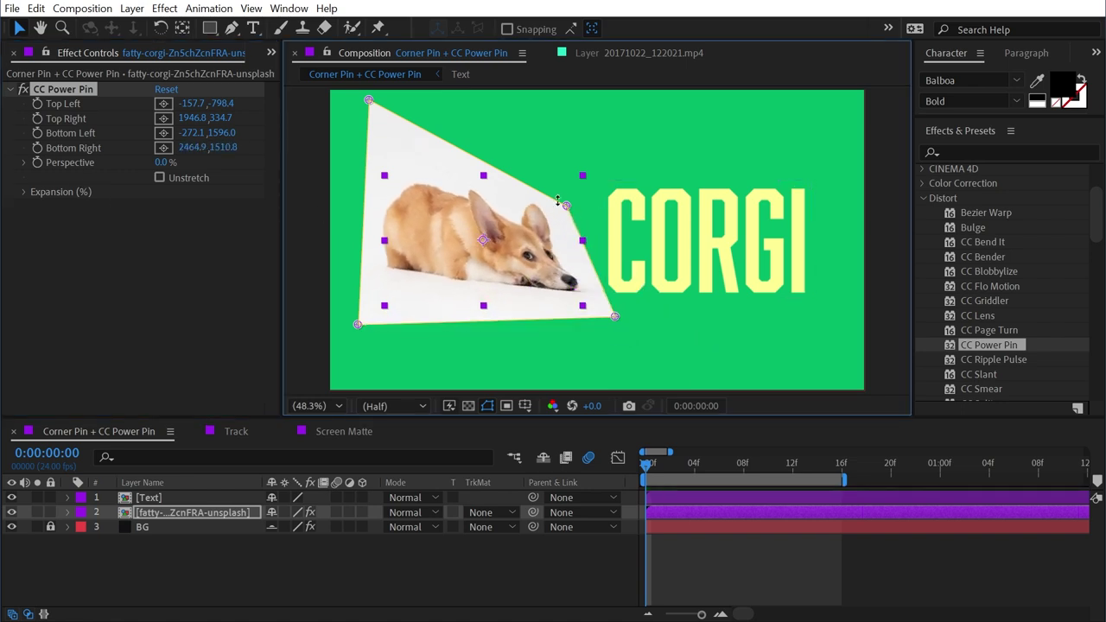
pyautogui.moveTo(565, 204); pyautogui.dragTo(718, 114)
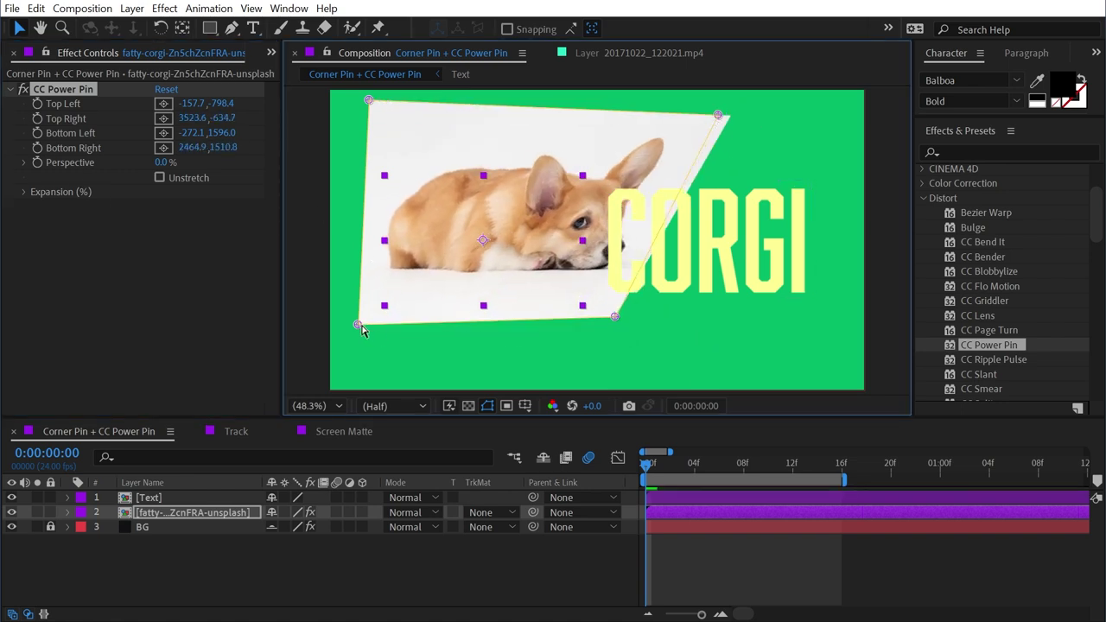
pyautogui.moveTo(359, 327); pyautogui.dragTo(425, 287)
pyautogui.moveTo(166, 163); pyautogui.dragTo(372, 161)
pyautogui.moveTo(614, 316); pyautogui.dragTo(567, 297)
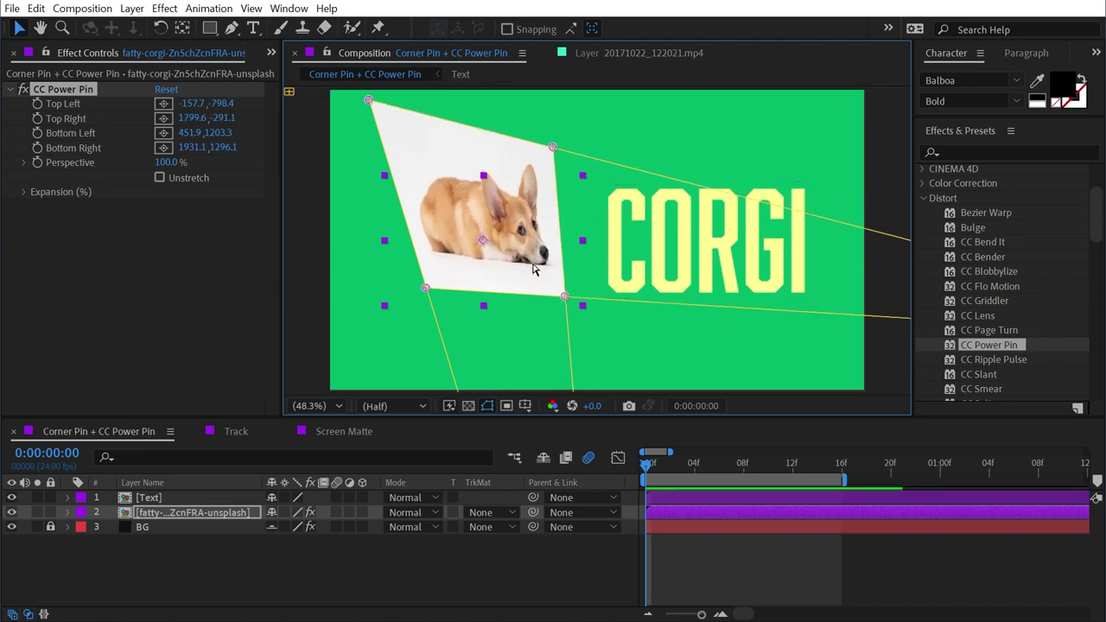
pyautogui.click(723, 250)
pyautogui.doubleClick(974, 347)
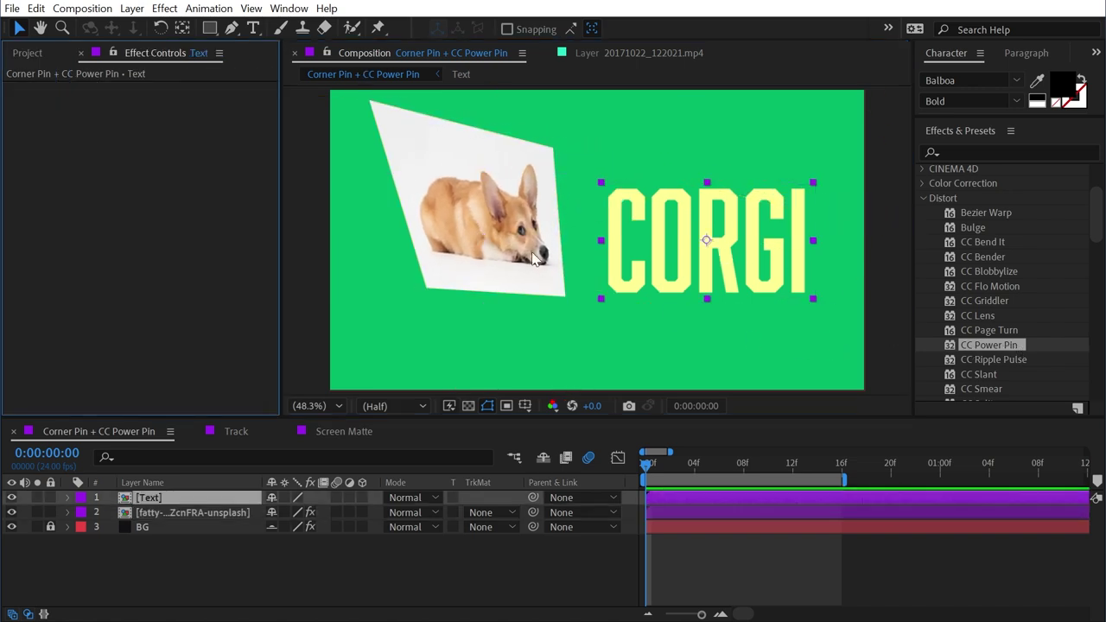
pyautogui.doubleClick(737, 242)
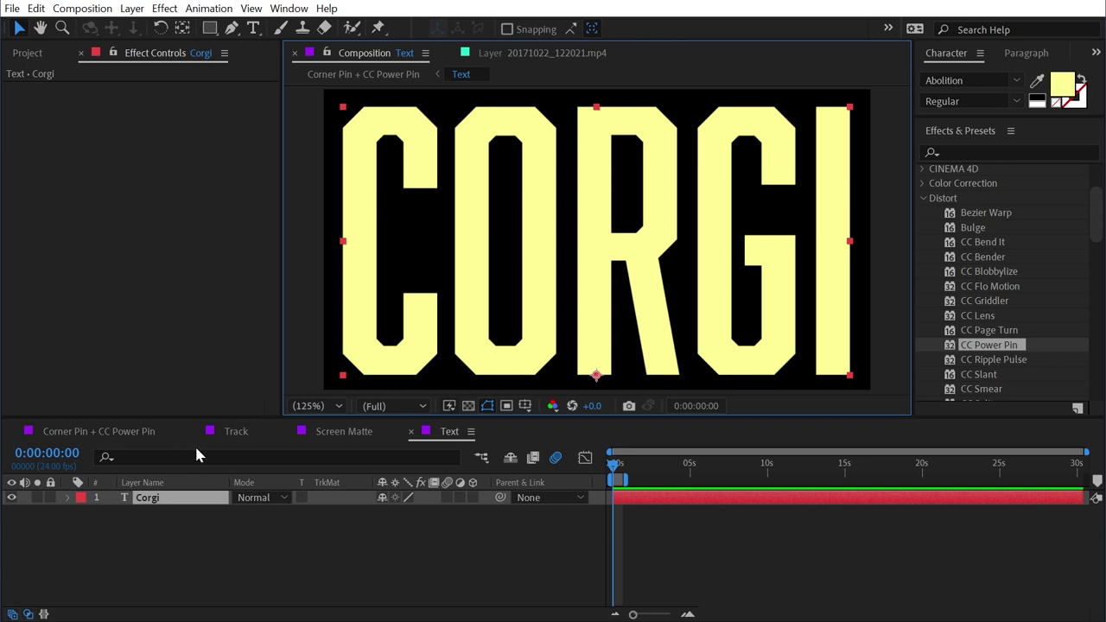
pyautogui.click(411, 431)
pyautogui.hotkey('ctrl', 'v')
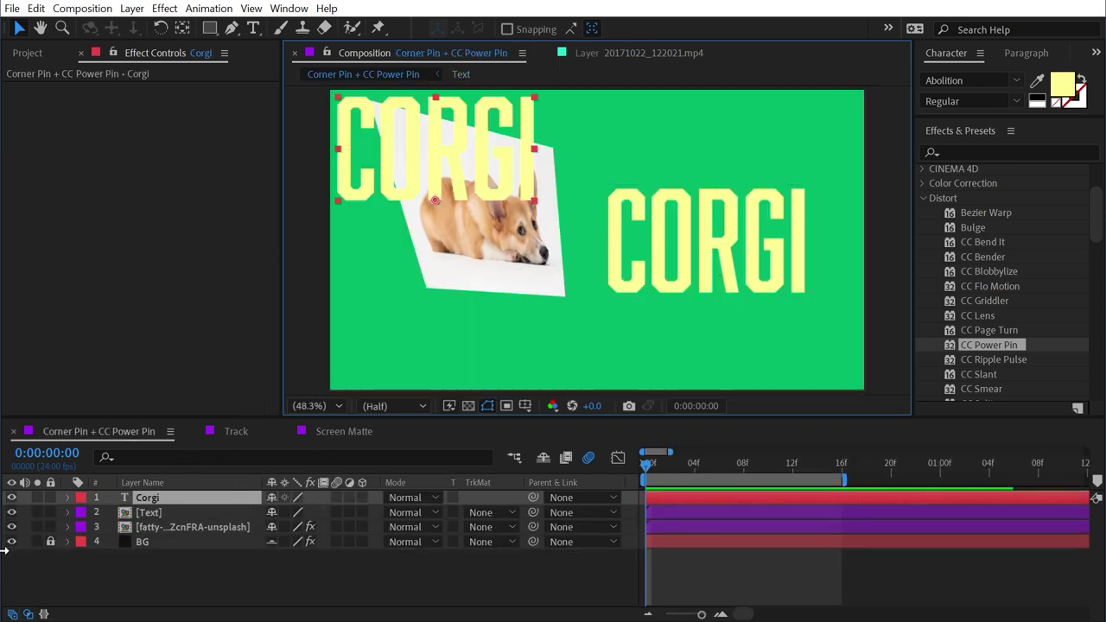
pyautogui.click(12, 513)
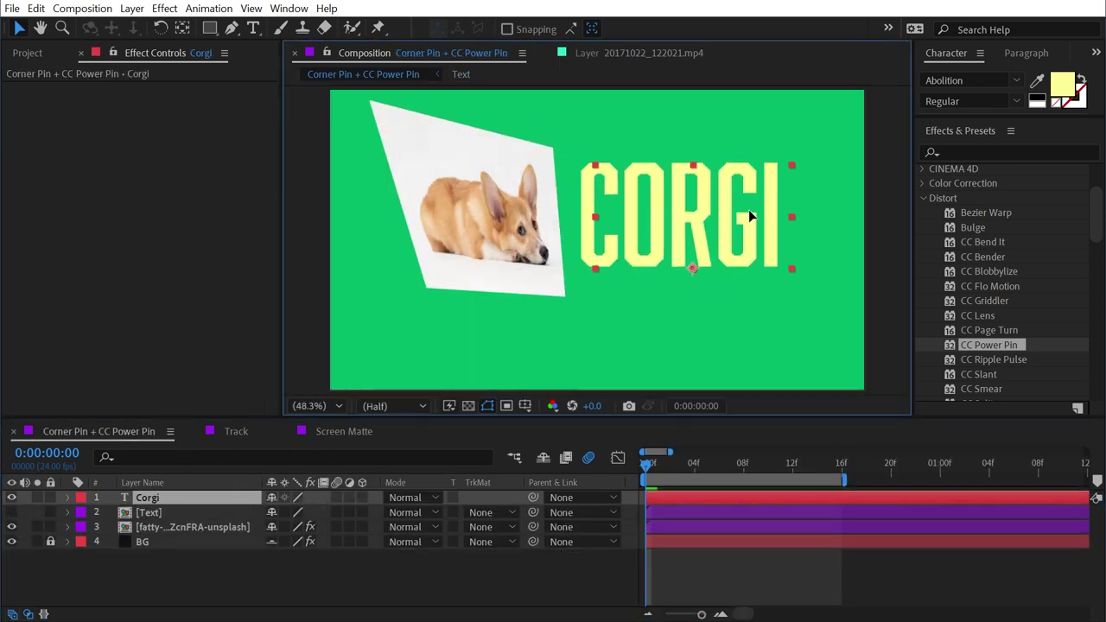
pyautogui.moveTo(749, 216); pyautogui.dragTo(783, 239)
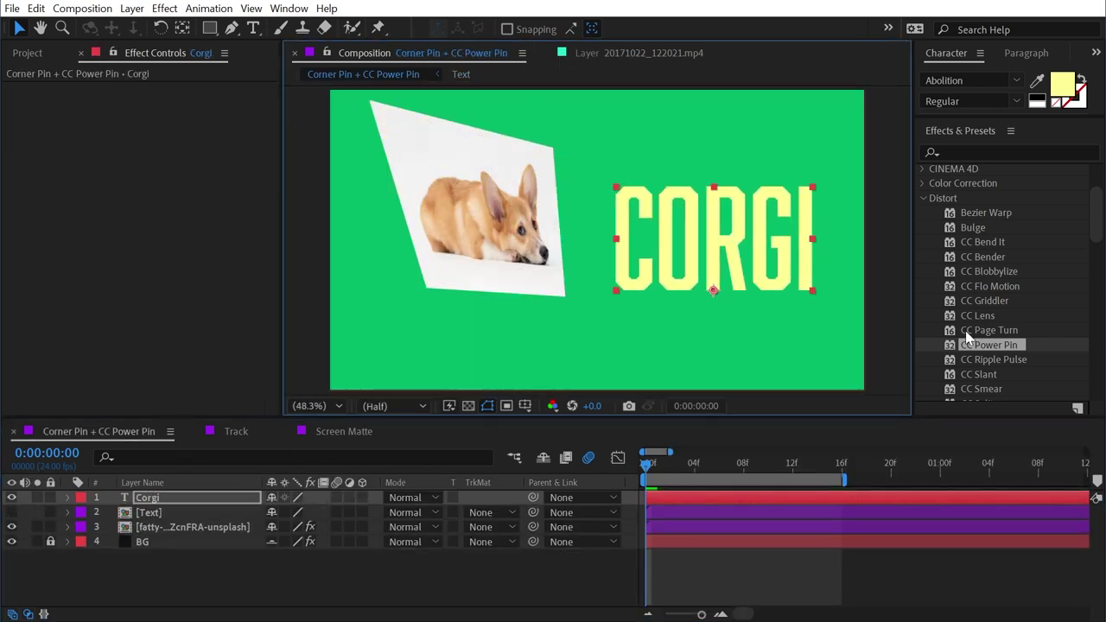
pyautogui.moveTo(989, 344); pyautogui.dragTo(763, 266)
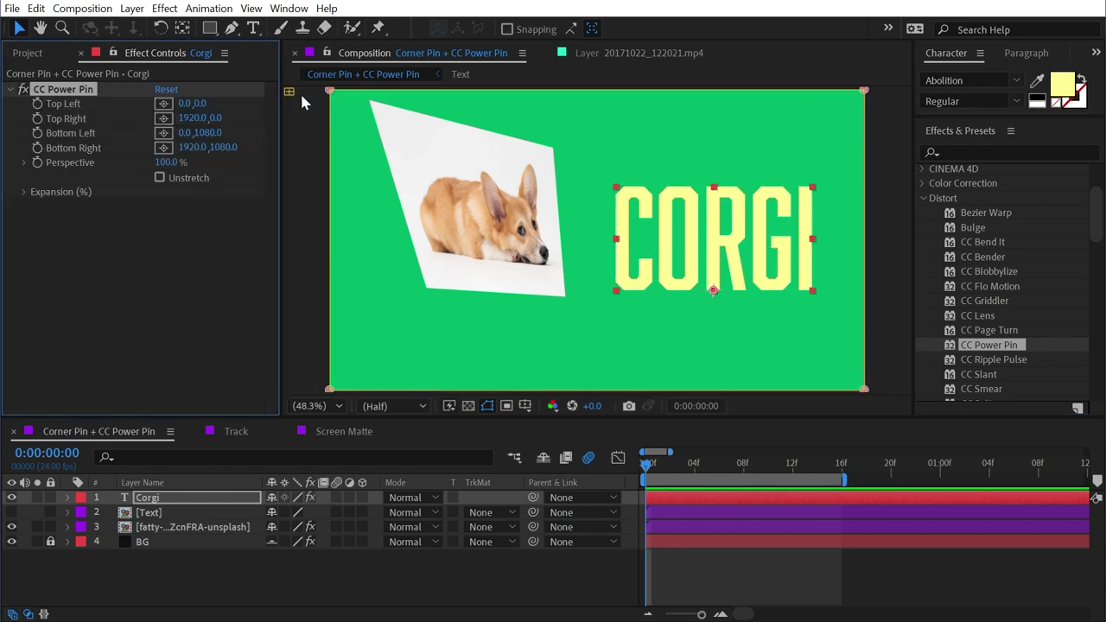
pyautogui.click(608, 140)
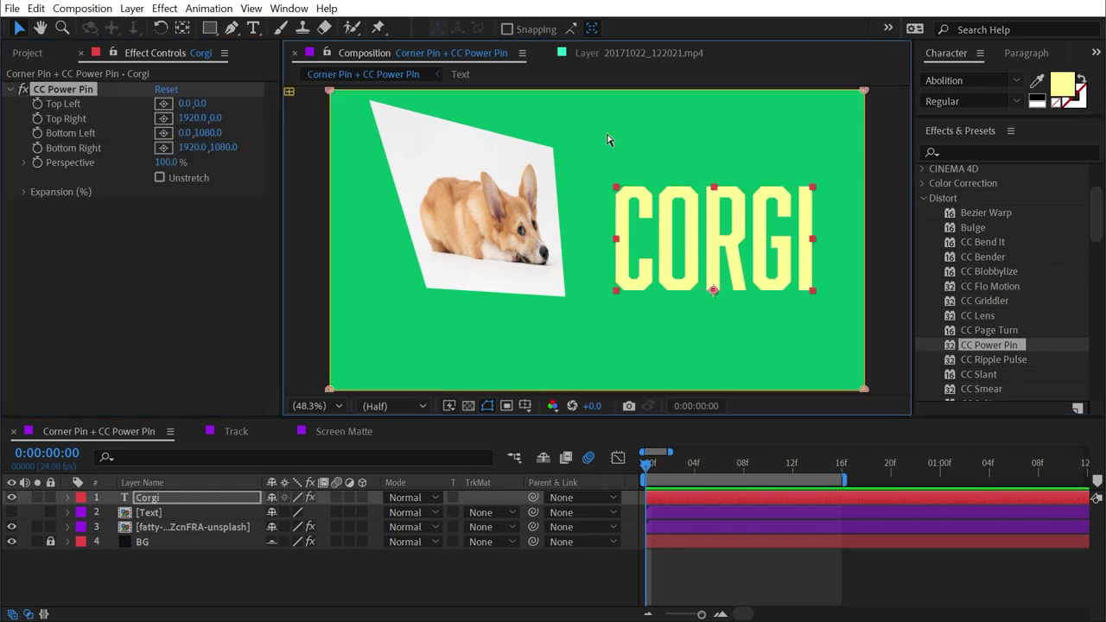
pyautogui.press('Delete')
# Apply CC Power Pin to the Text layer.
pyautogui.click(152, 499)
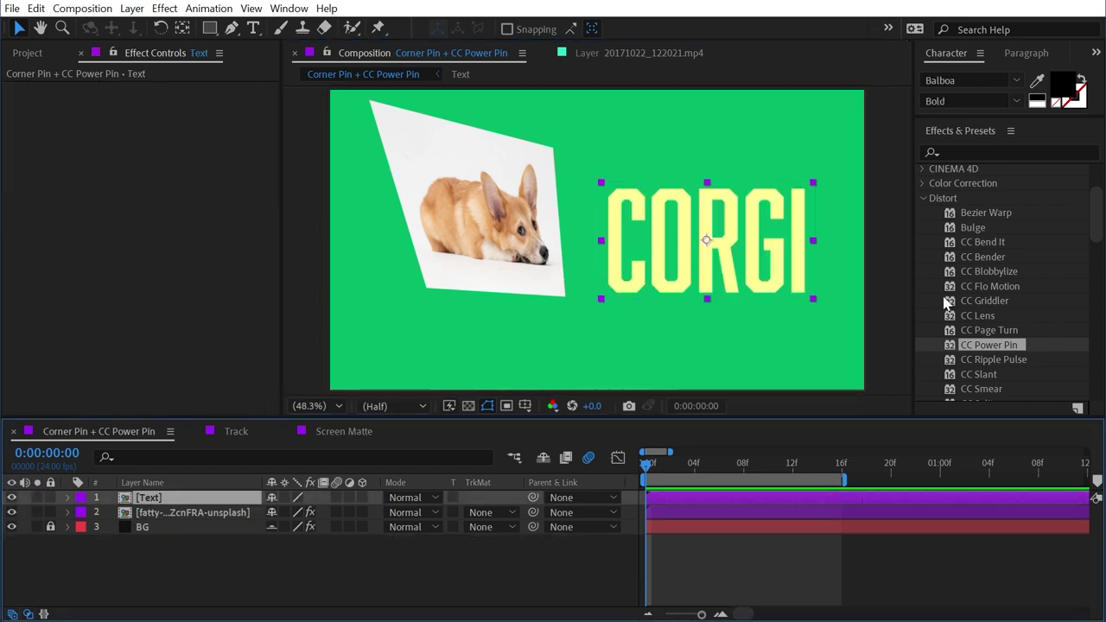
pyautogui.doubleClick(1008, 351)
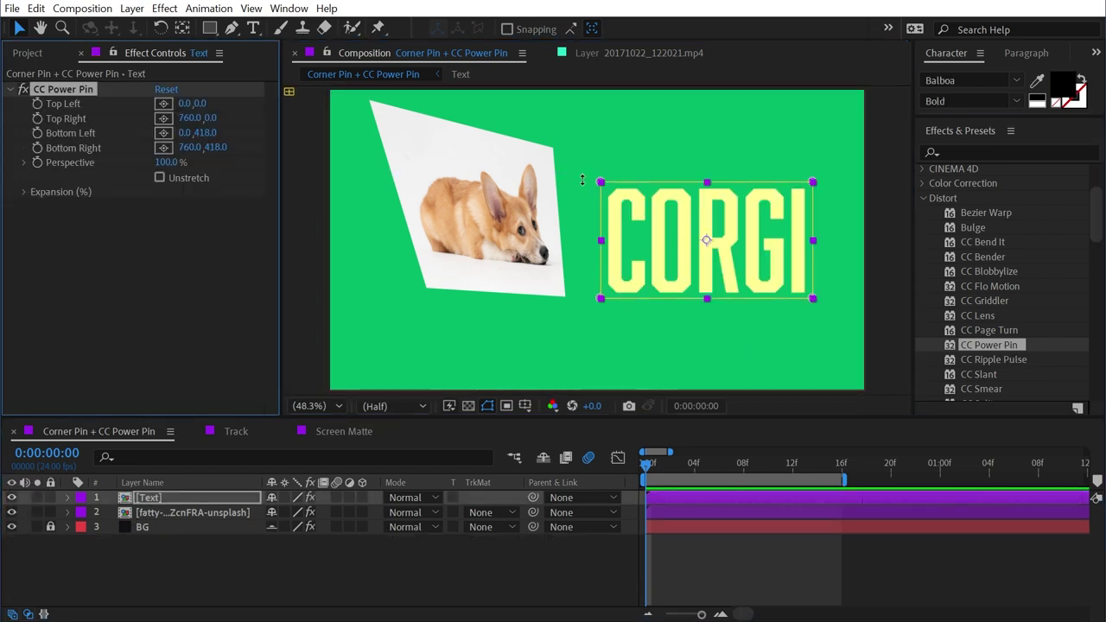
pyautogui.click(290, 99)
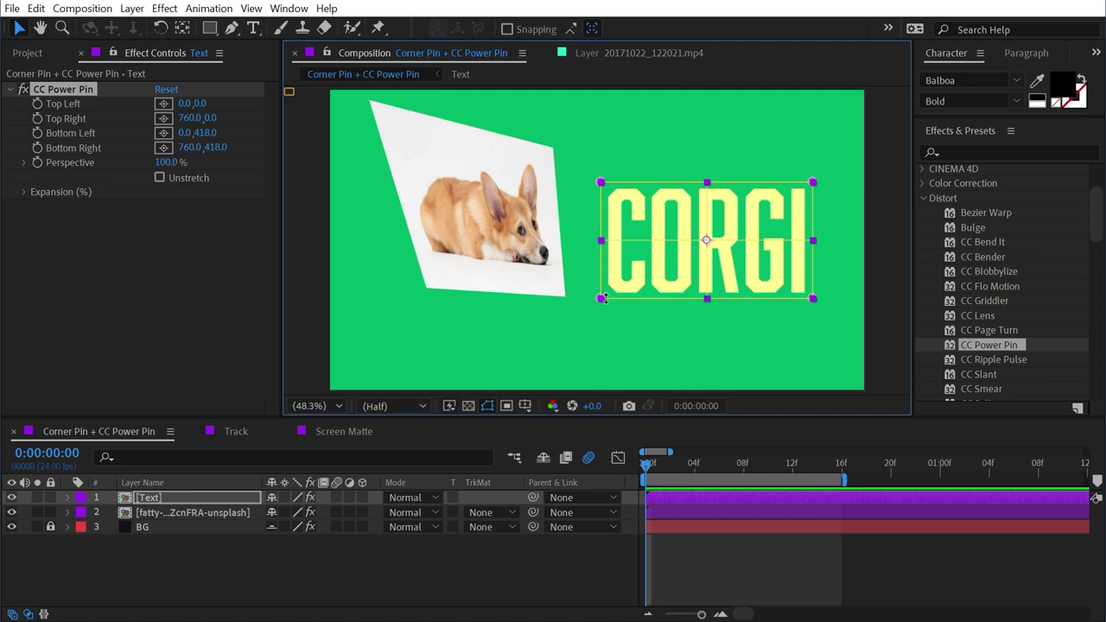
# Stretch the text's left edge taller and further left using the Top Left and Bottom Left pins.
pyautogui.moveTo(601, 182); pyautogui.dragTo(599, 139)
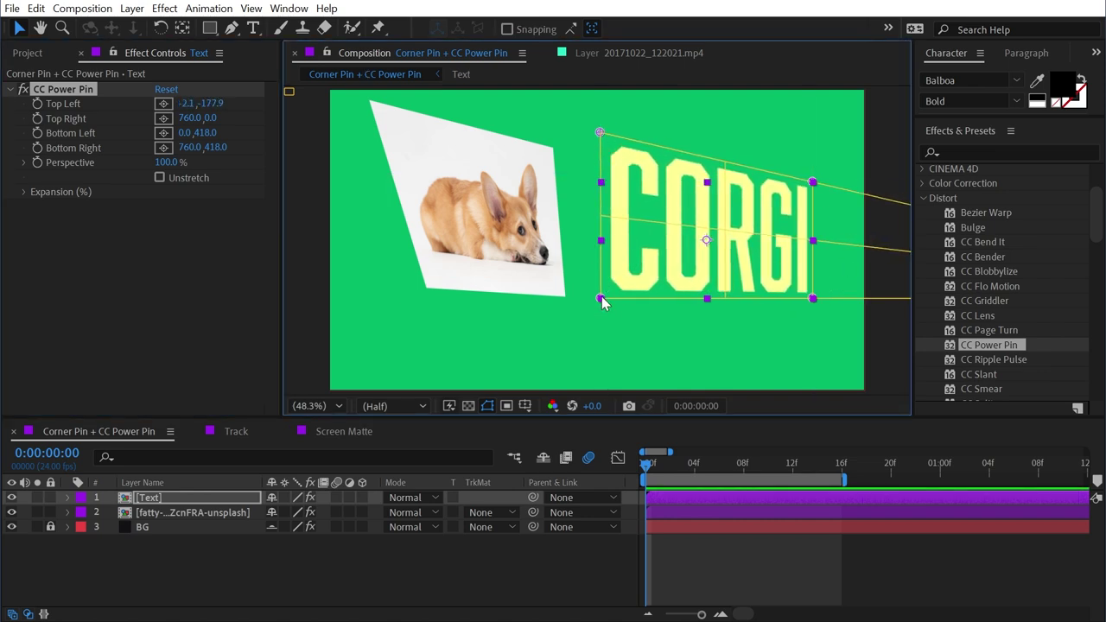
pyautogui.moveTo(602, 298); pyautogui.dragTo(601, 348)
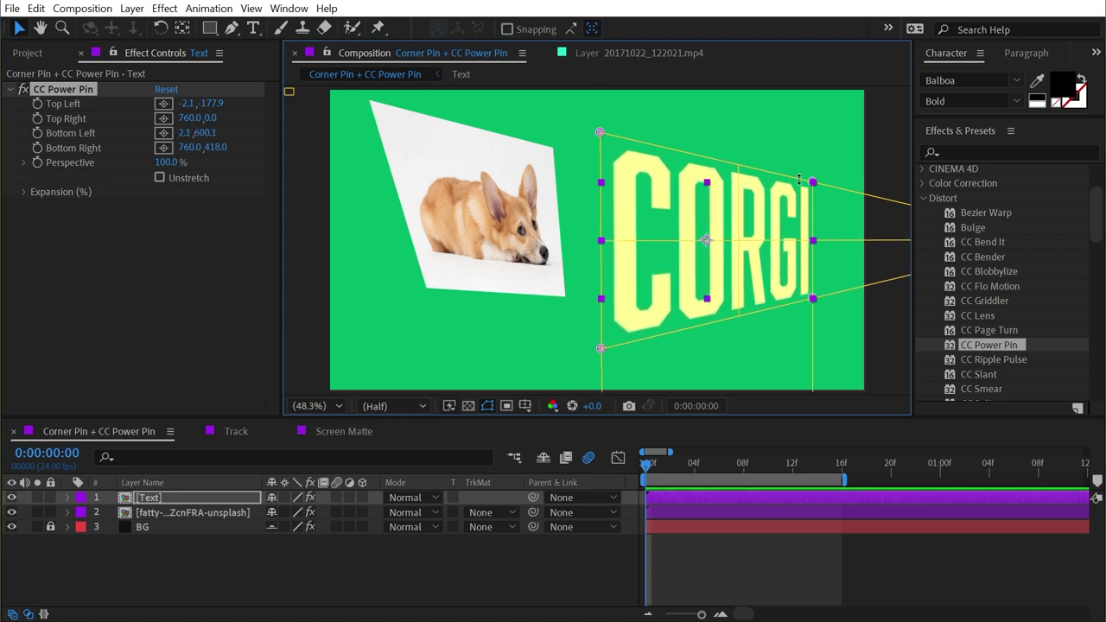
pyautogui.click(24, 89)
pyautogui.click(24, 90)
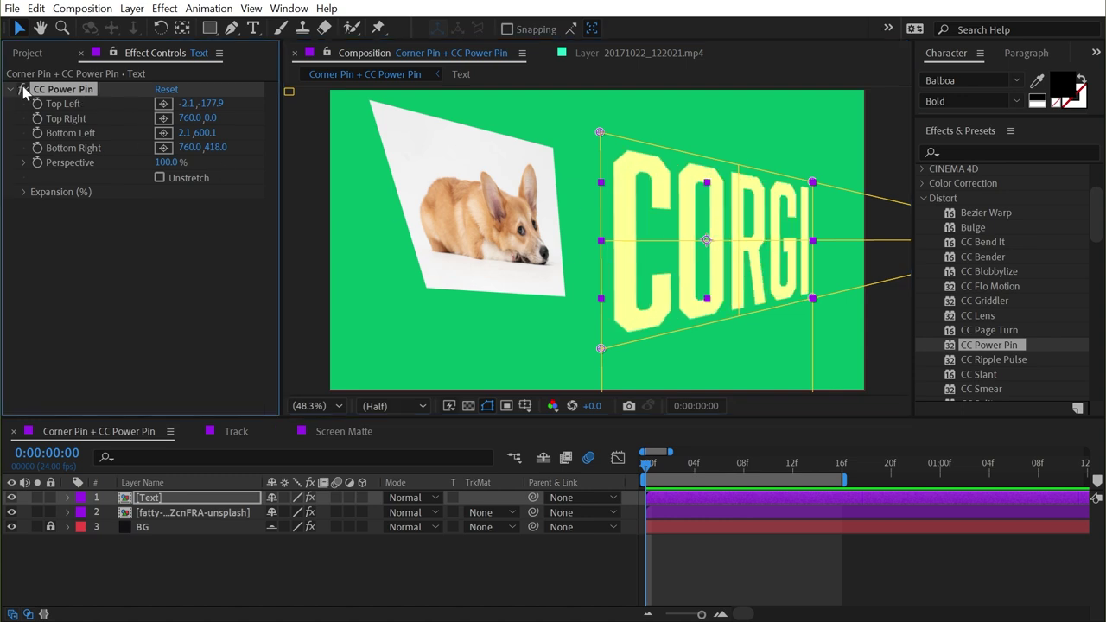
pyautogui.moveTo(600, 225); pyautogui.dragTo(439, 226)
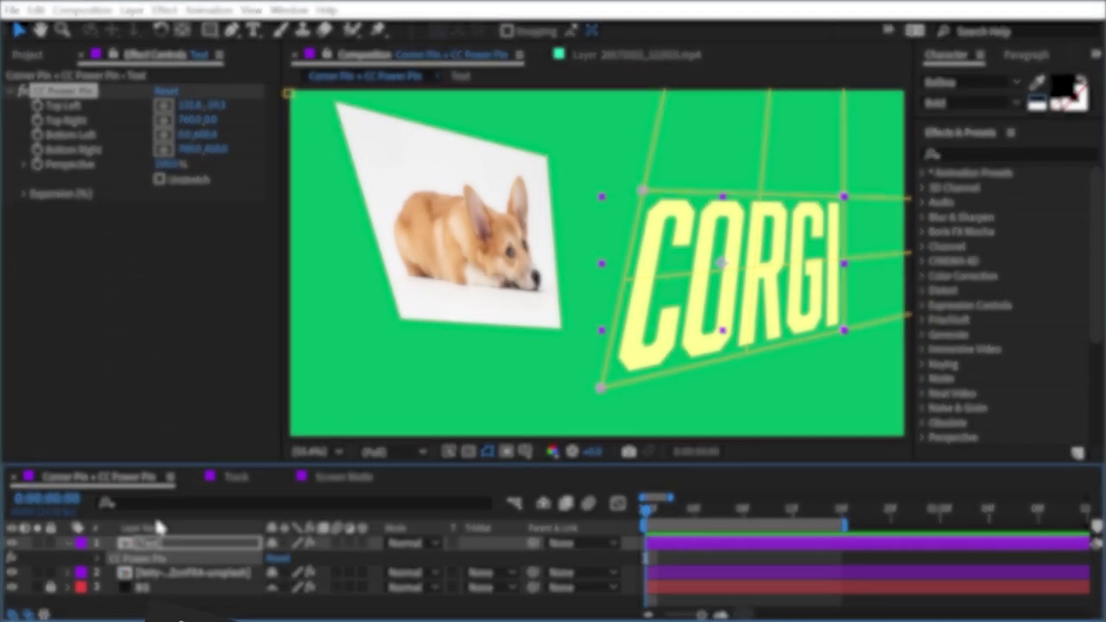
# Place the flat Corgi text layer over the skewed CORGI on the right and select it.
pyautogui.doubleClick(154, 538)
pyautogui.click(156, 545)
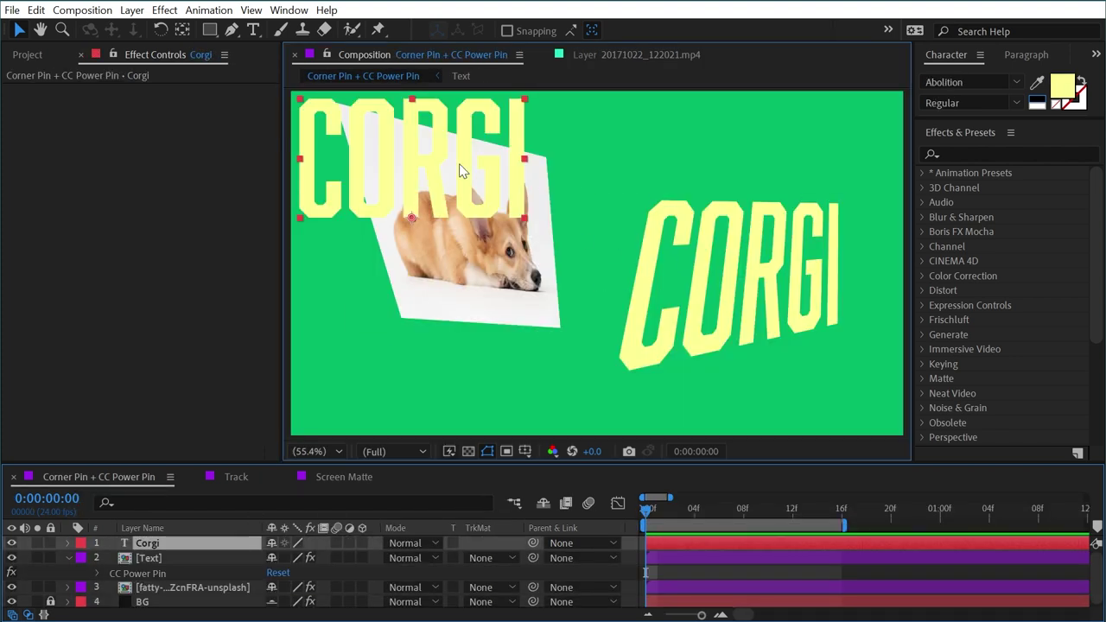
pyautogui.moveTo(461, 170); pyautogui.dragTo(753, 280)
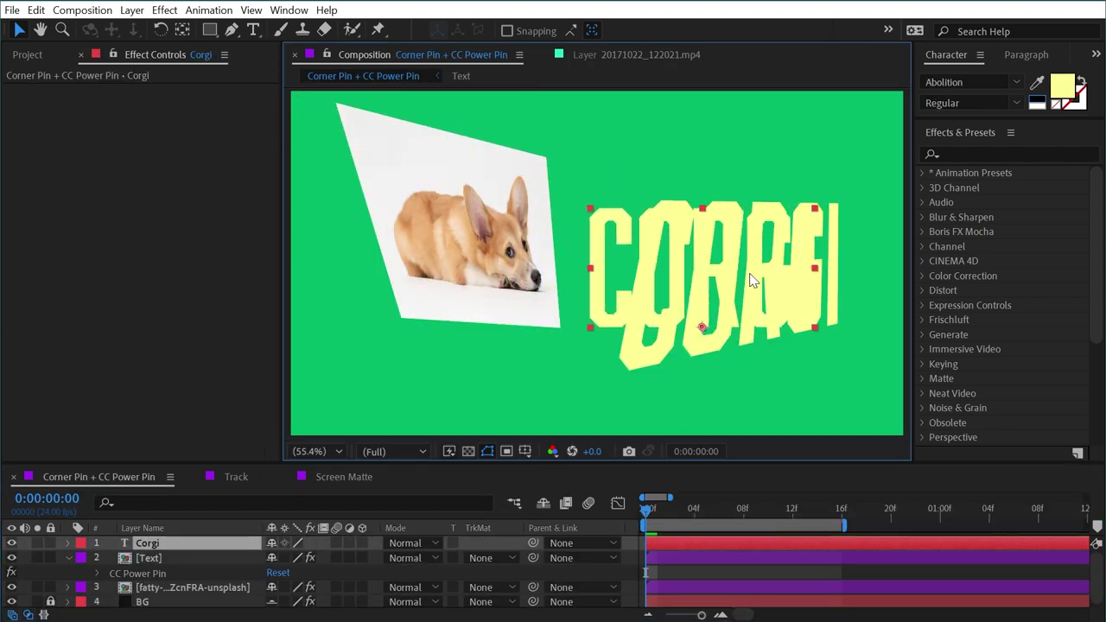
pyautogui.click(186, 551)
pyautogui.click(189, 546)
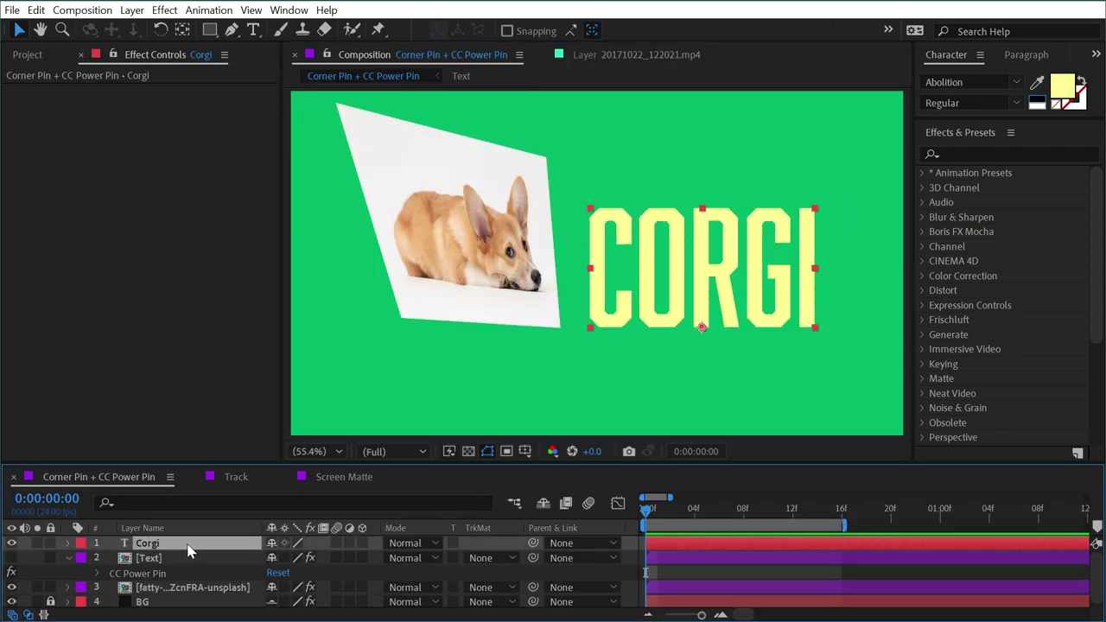
pyautogui.click(973, 154)
# Apply CC Power Pin to the Corgi text and pin its four corners to the lettering's corners.
pyautogui.write('power')
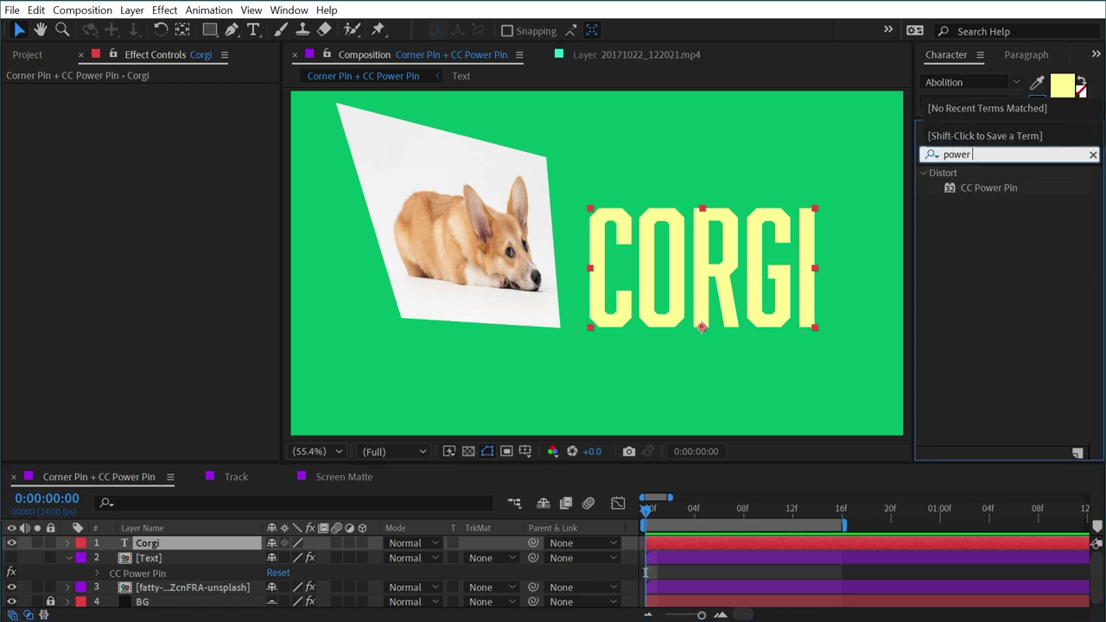
pyautogui.doubleClick(989, 188)
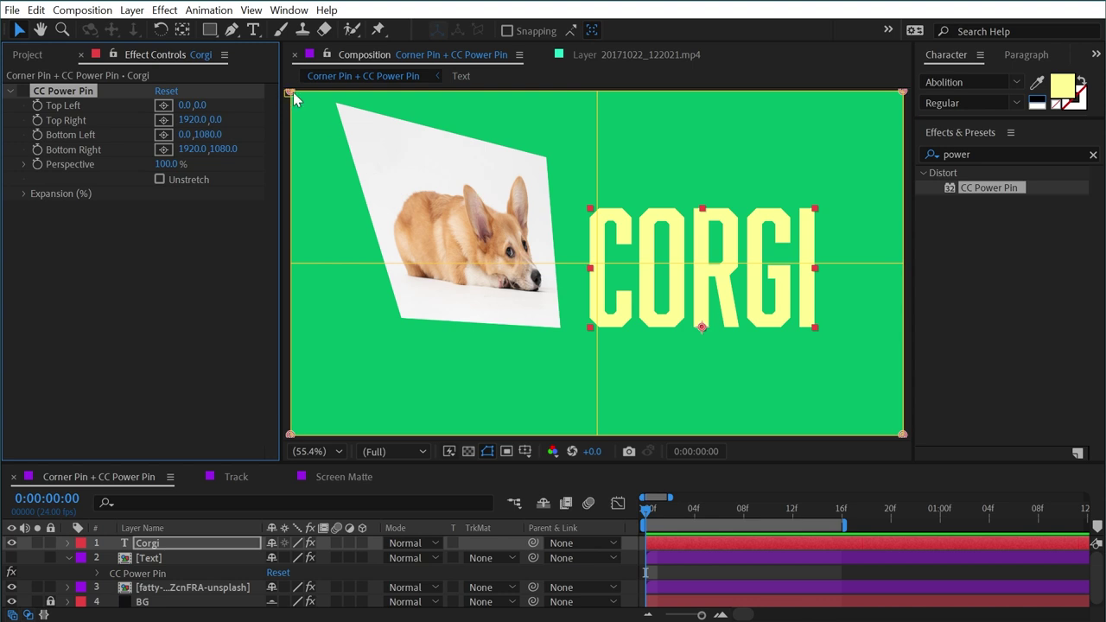
pyautogui.moveTo(290, 93); pyautogui.dragTo(594, 215)
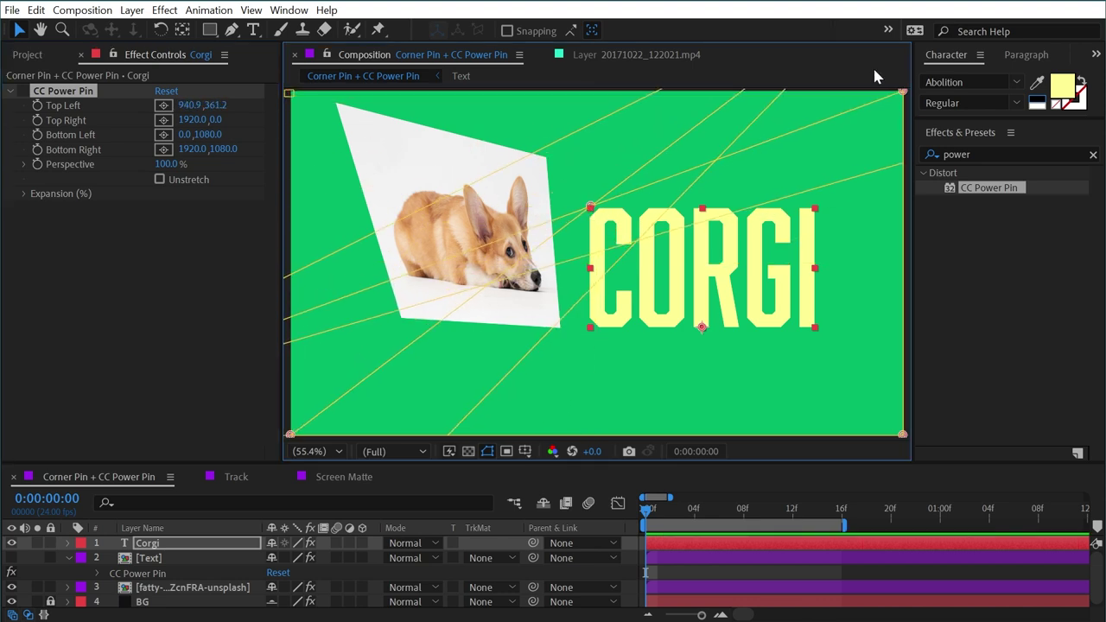
pyautogui.moveTo(902, 91); pyautogui.dragTo(817, 211)
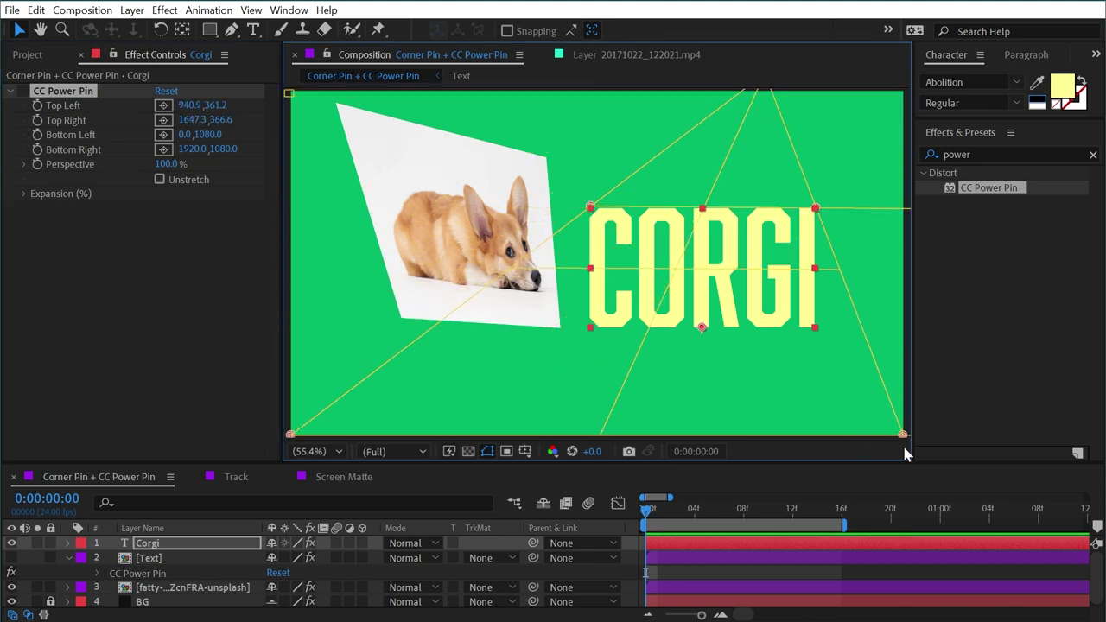
pyautogui.moveTo(904, 437); pyautogui.dragTo(817, 329)
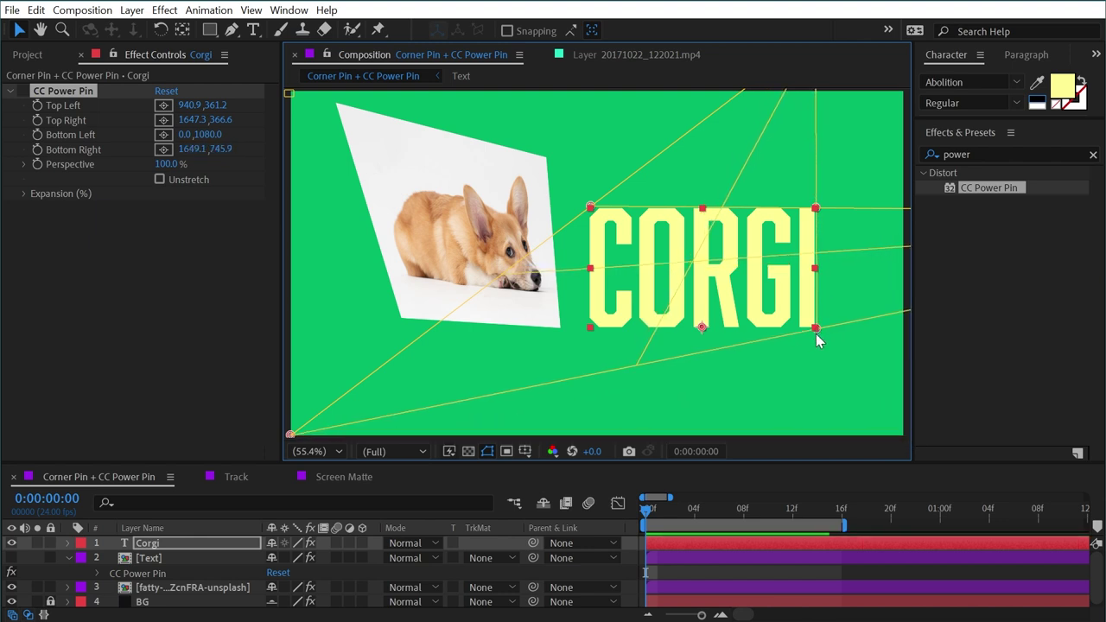
pyautogui.moveTo(294, 429); pyautogui.dragTo(589, 327)
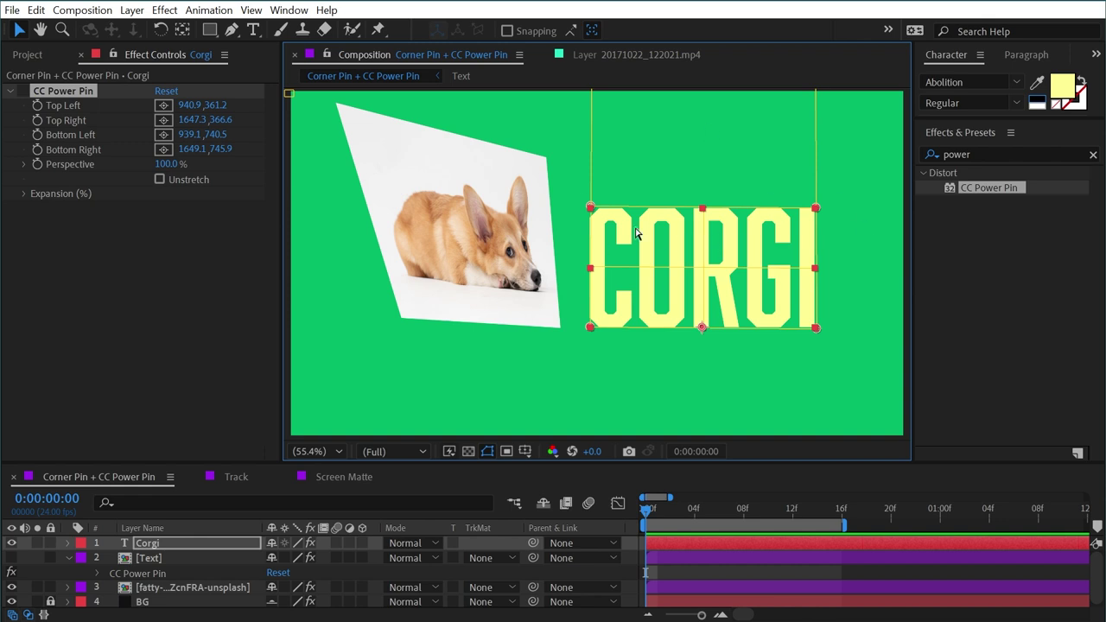
# Duplicate the Corgi layer's CC Power Pin and turn off Unstretch on CC Power Pin 2.
pyautogui.click(24, 92)
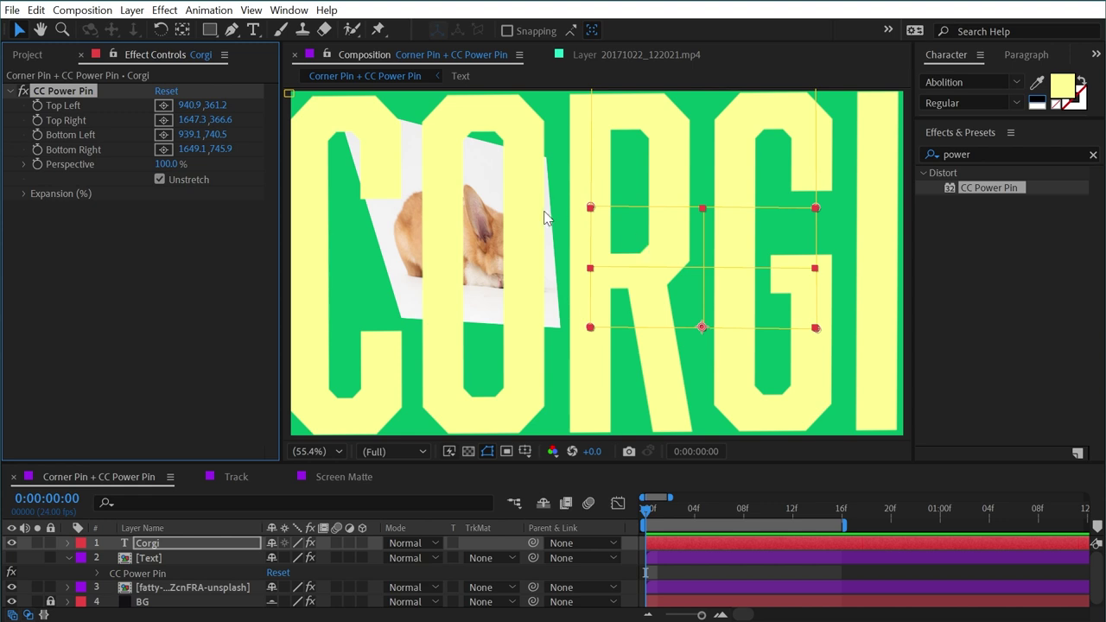
pyautogui.hotkey('ctrl', 'd')
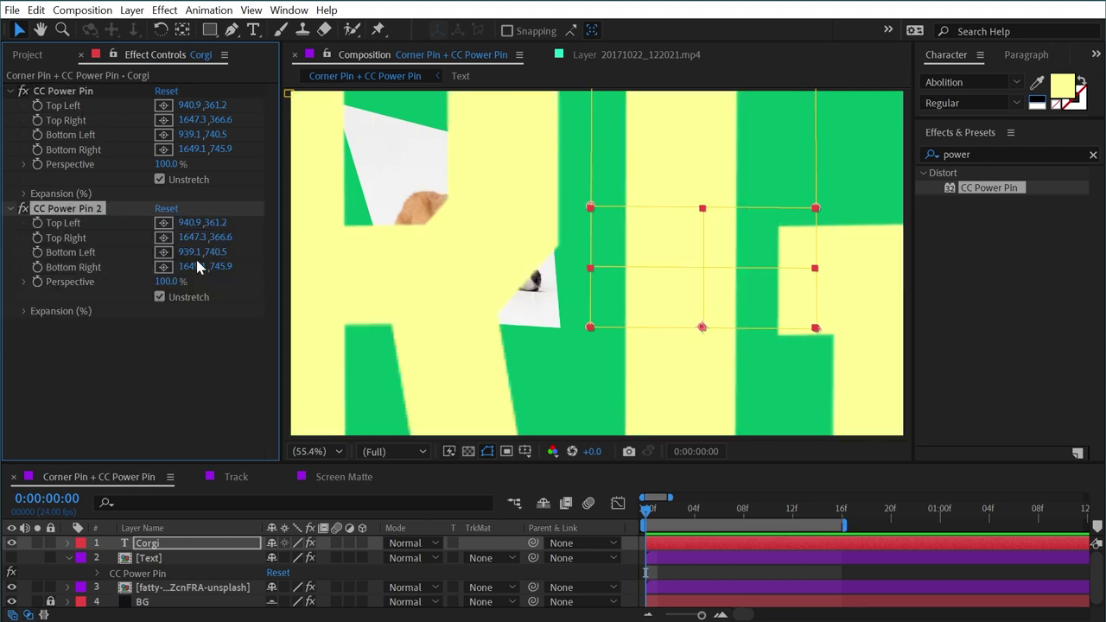
pyautogui.click(159, 296)
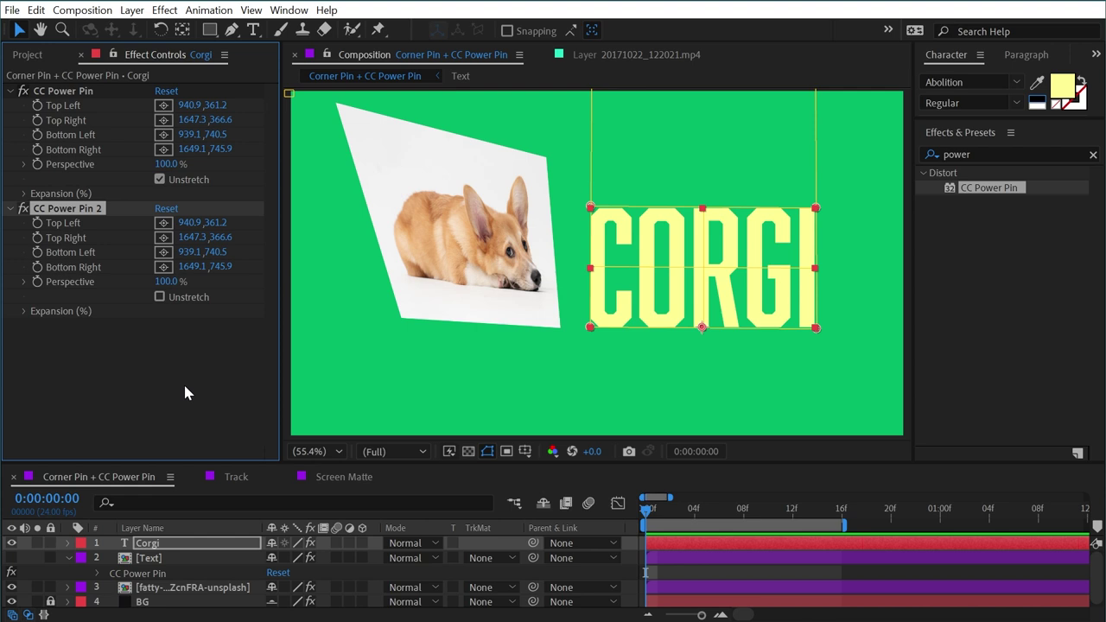
pyautogui.click(184, 393)
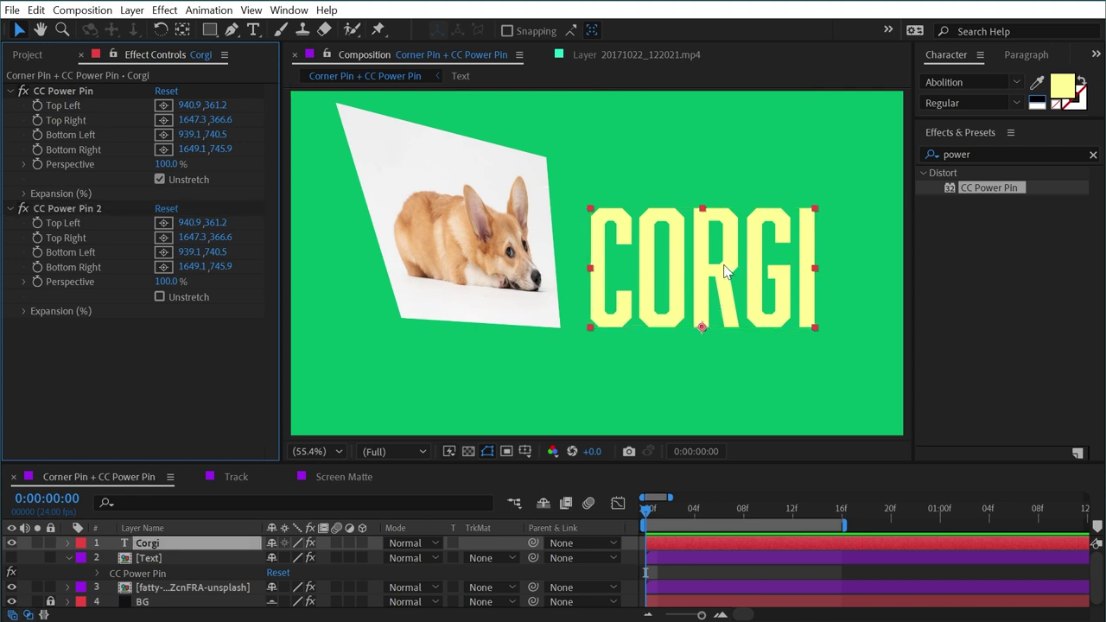
# Move CC Power Pin 2's left corners to 477.4,99.9 and 806.5,739.5, then preview.
pyautogui.click(63, 214)
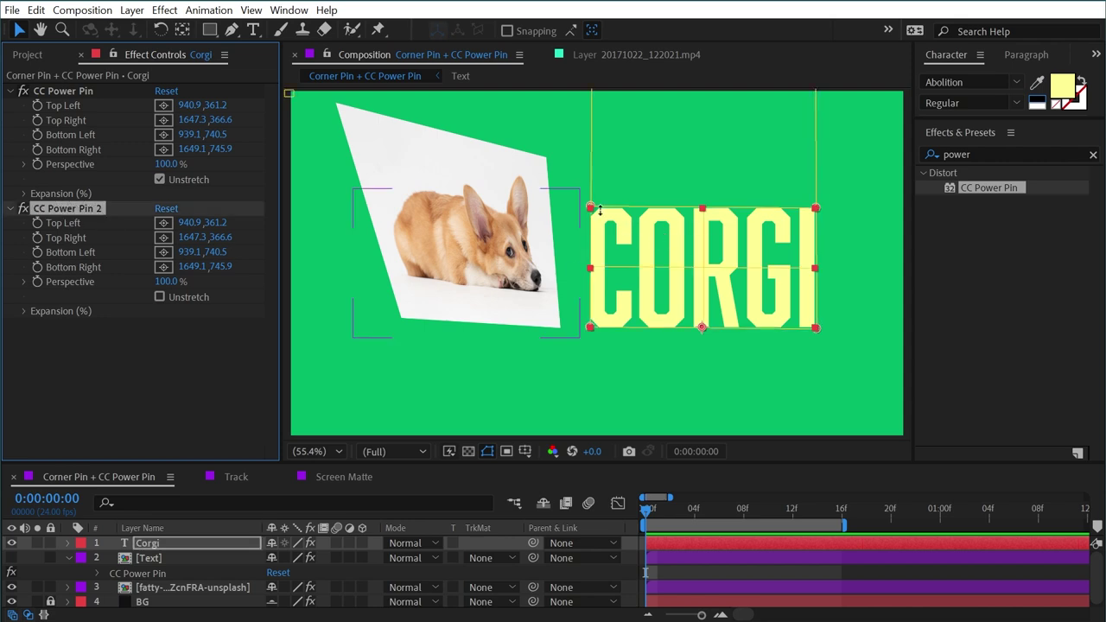
pyautogui.moveTo(590, 209); pyautogui.dragTo(471, 128)
pyautogui.moveTo(623, 327); pyautogui.dragTo(565, 327)
pyautogui.moveTo(470, 129); pyautogui.dragTo(443, 122)
pyautogui.moveTo(593, 327); pyautogui.dragTo(548, 327)
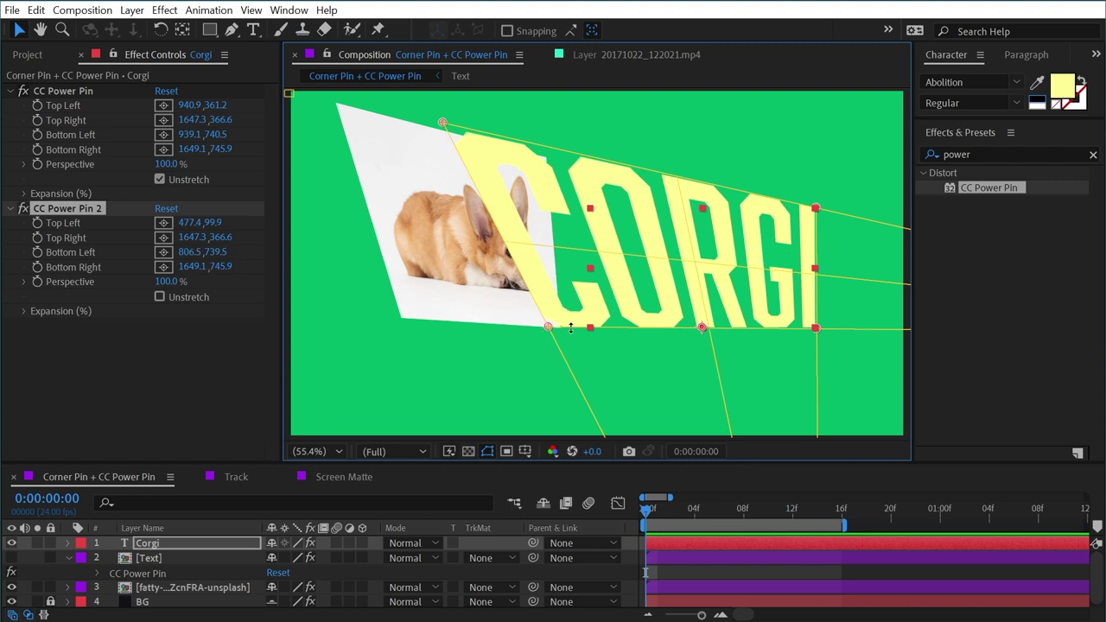
pyautogui.press('space')
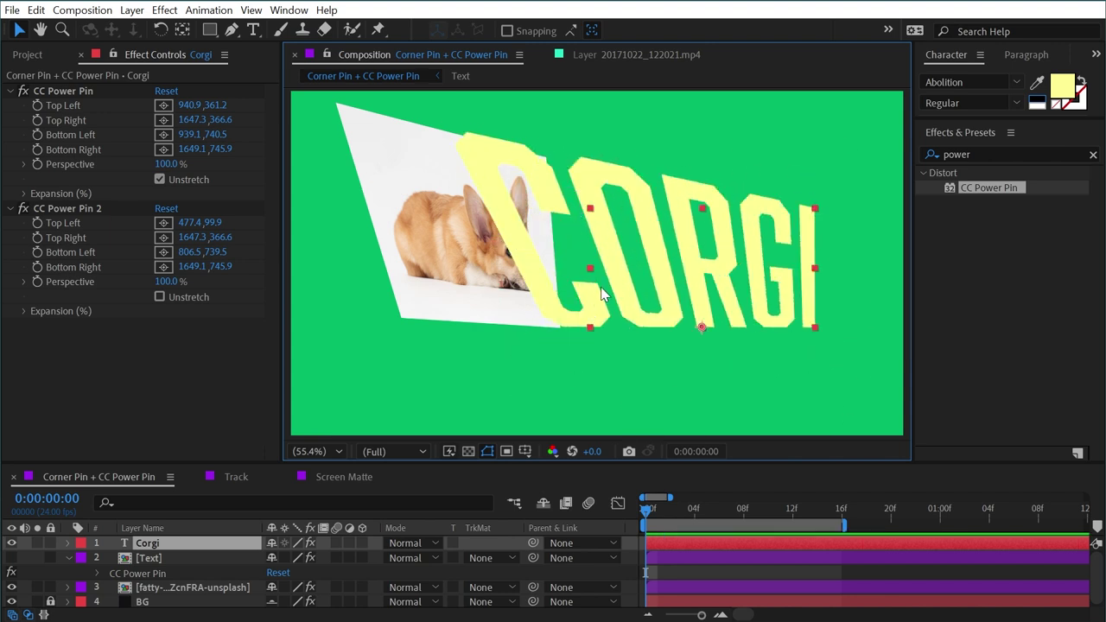
# Add a Transform effect to the Corgi text and nudge its Position X slightly right.
pyautogui.doubleClick(985, 154)
pyautogui.write('tran')
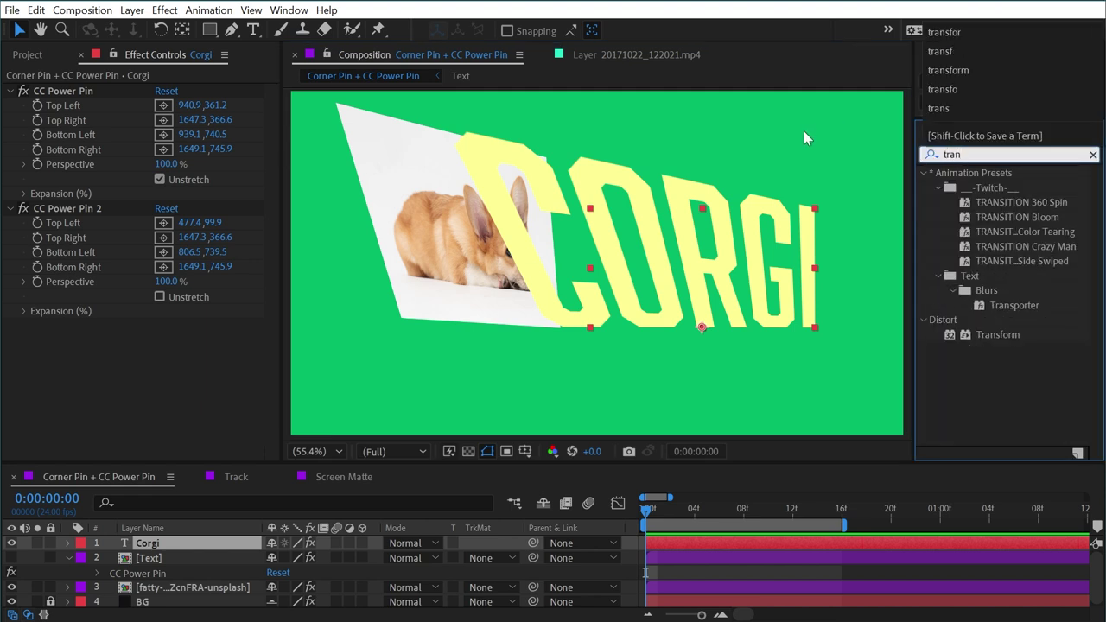
pyautogui.moveTo(991, 337); pyautogui.dragTo(182, 361)
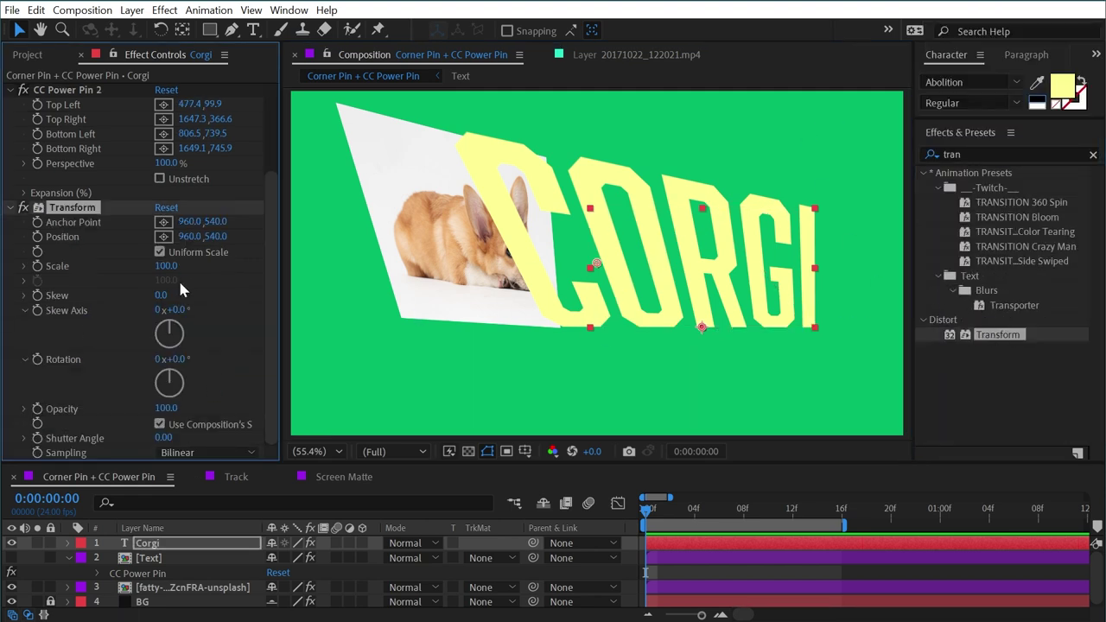
pyautogui.moveTo(188, 236)
pyautogui.mouseDown()
pyautogui.moveTo(147, 236)
pyautogui.moveTo(205, 221)
pyautogui.mouseUp()
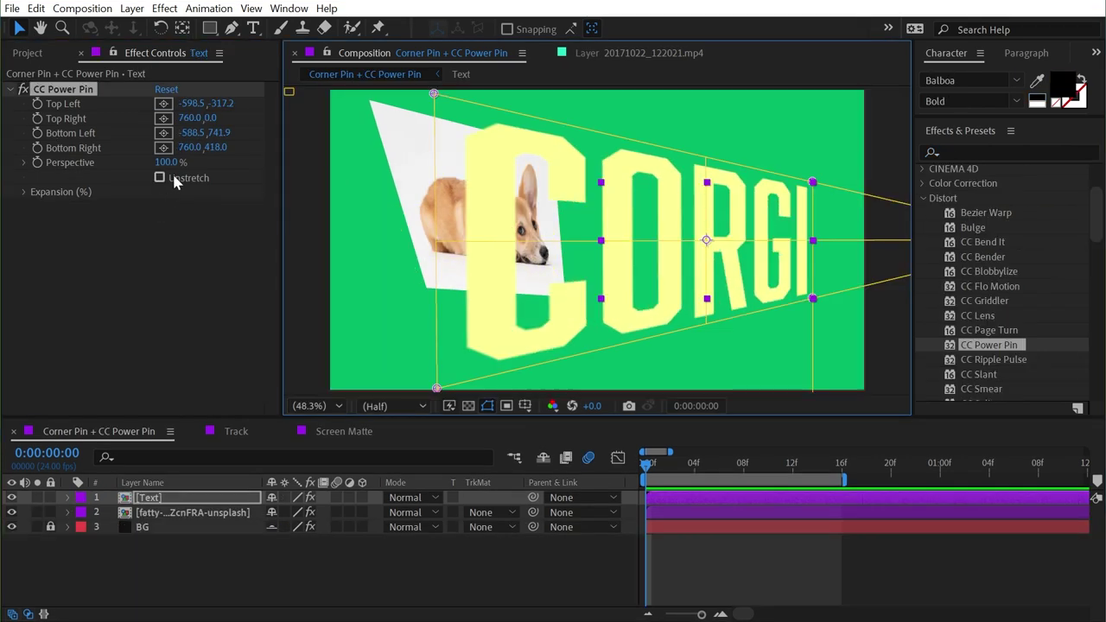
# In the Track comp, add CC Power Pin below Corner Pin on Screen Matte and show its effects.
pyautogui.click(235, 431)
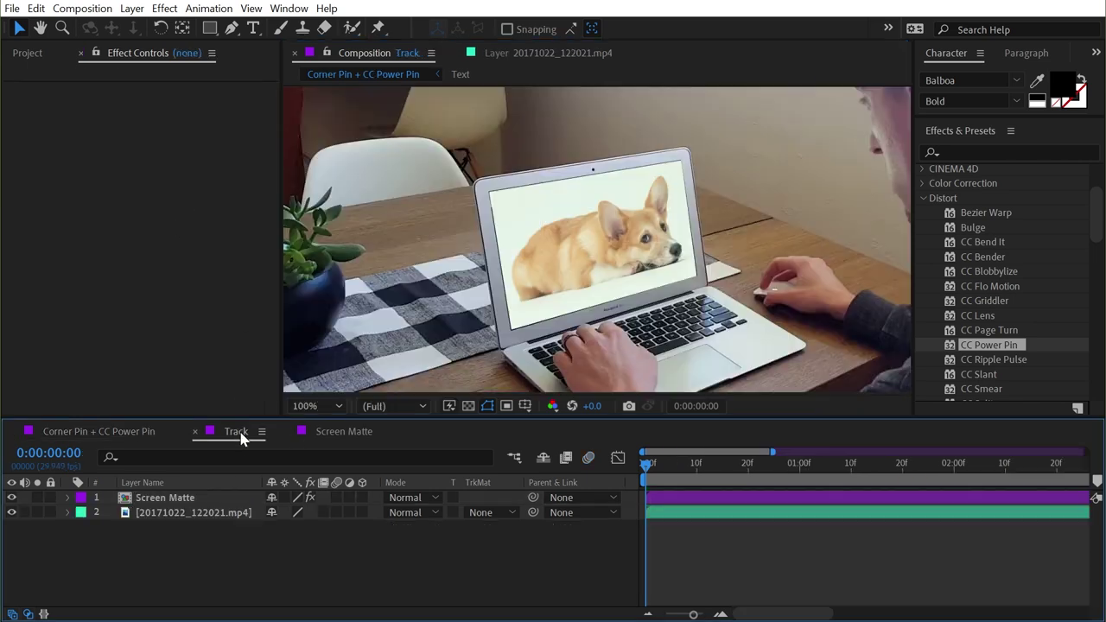
pyautogui.click(592, 277)
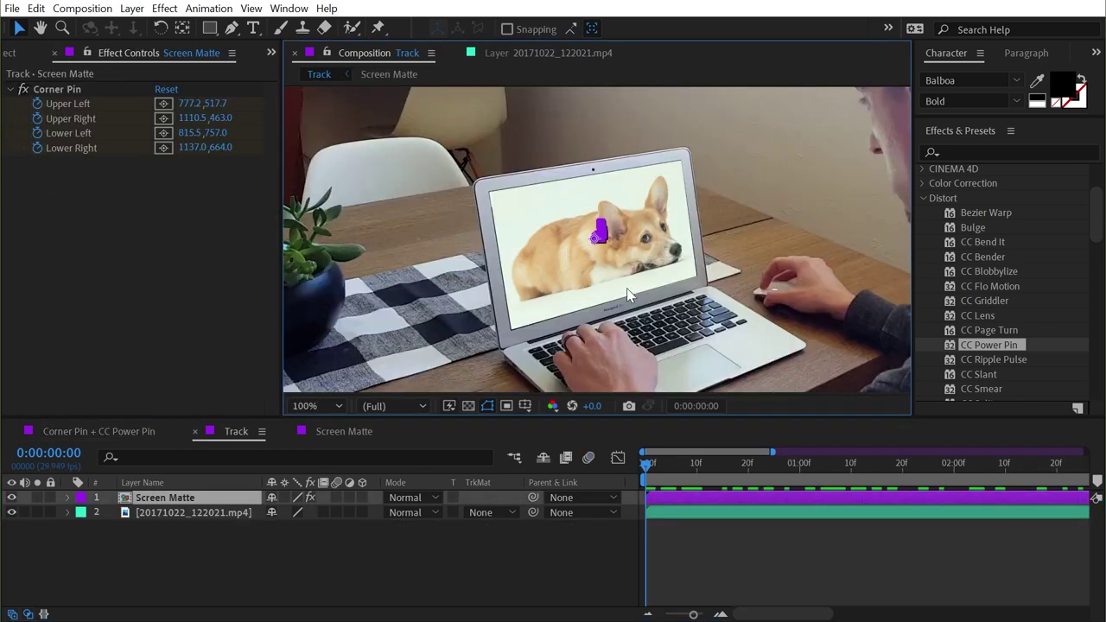
pyautogui.click(53, 90)
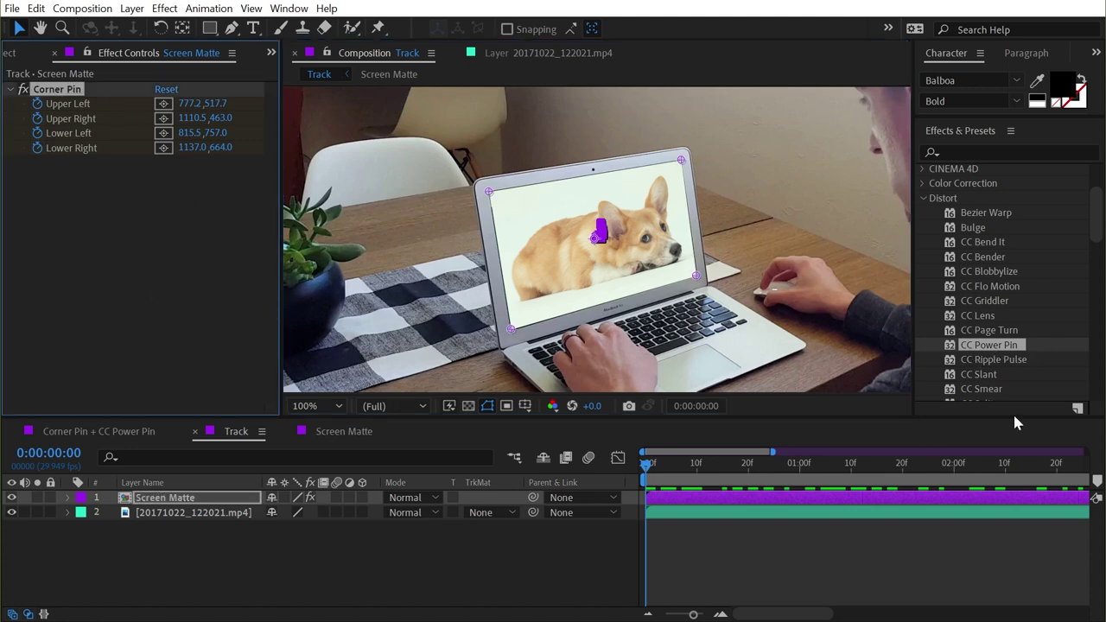
pyautogui.moveTo(1011, 346); pyautogui.dragTo(125, 203)
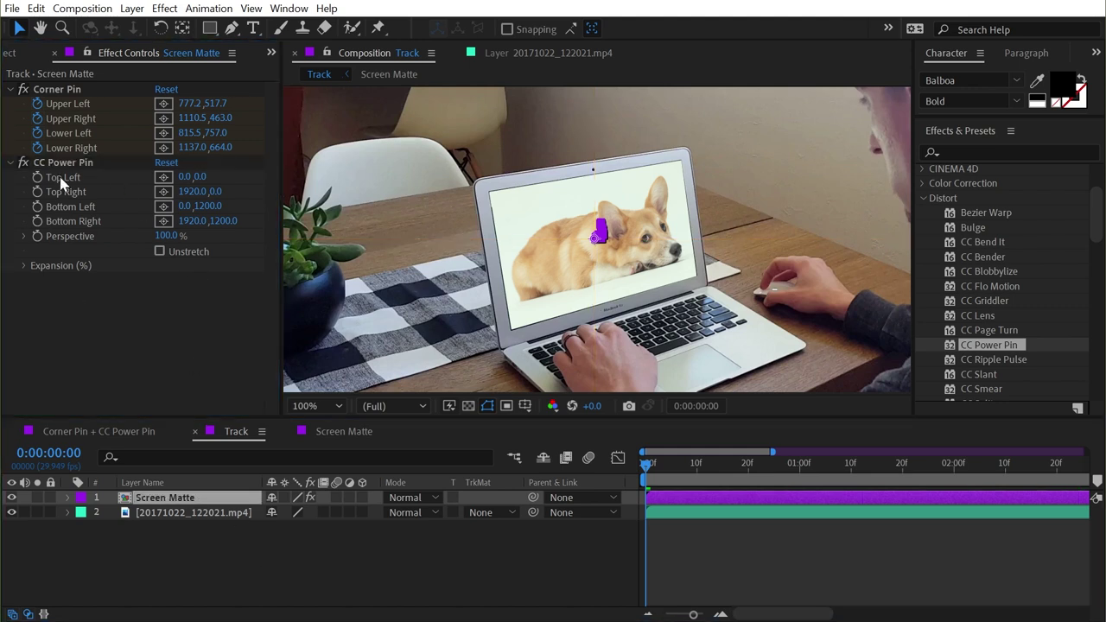
pyautogui.press('e')
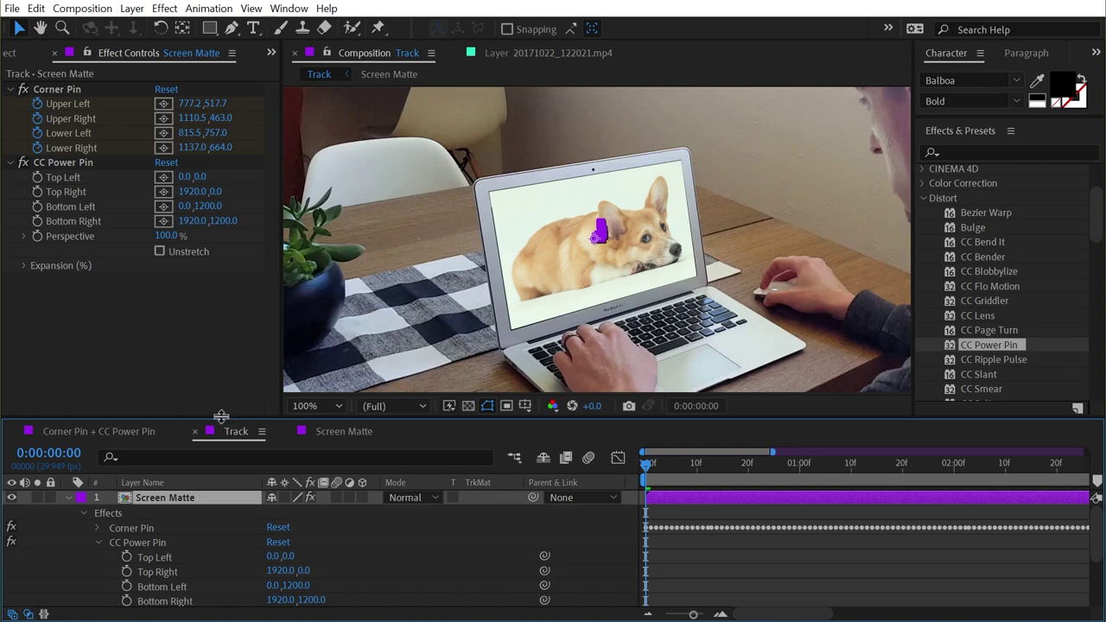
# Paste Corner Pin's Upper Left and Upper Right keyframes into CC Power Pin's Top Left and Top Right.
pyautogui.moveTo(218, 418); pyautogui.dragTo(218, 300)
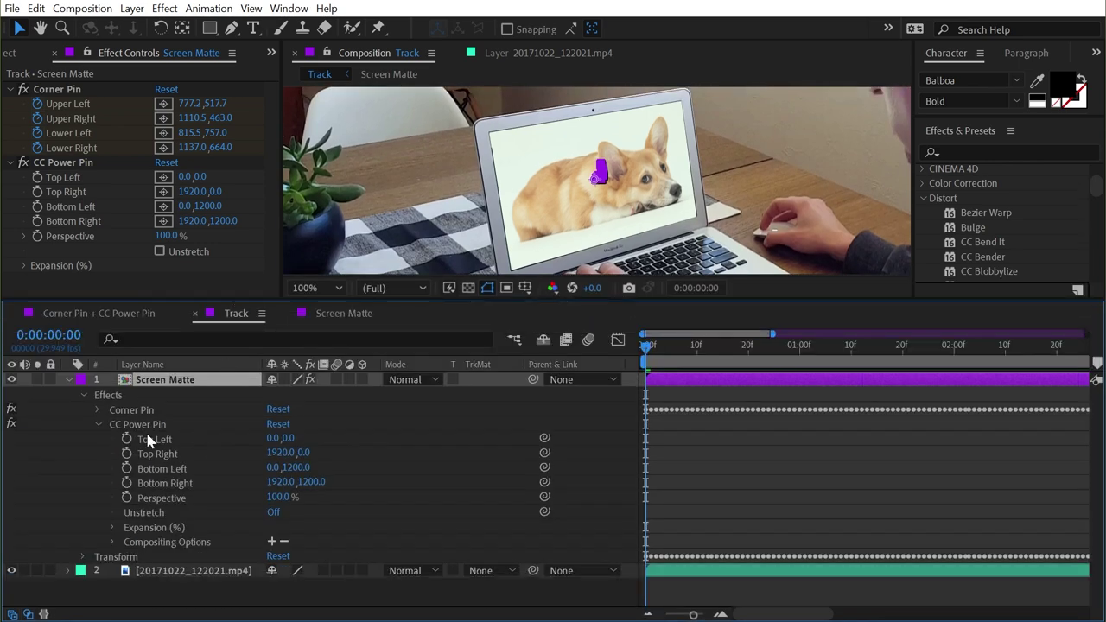
pyautogui.click(97, 409)
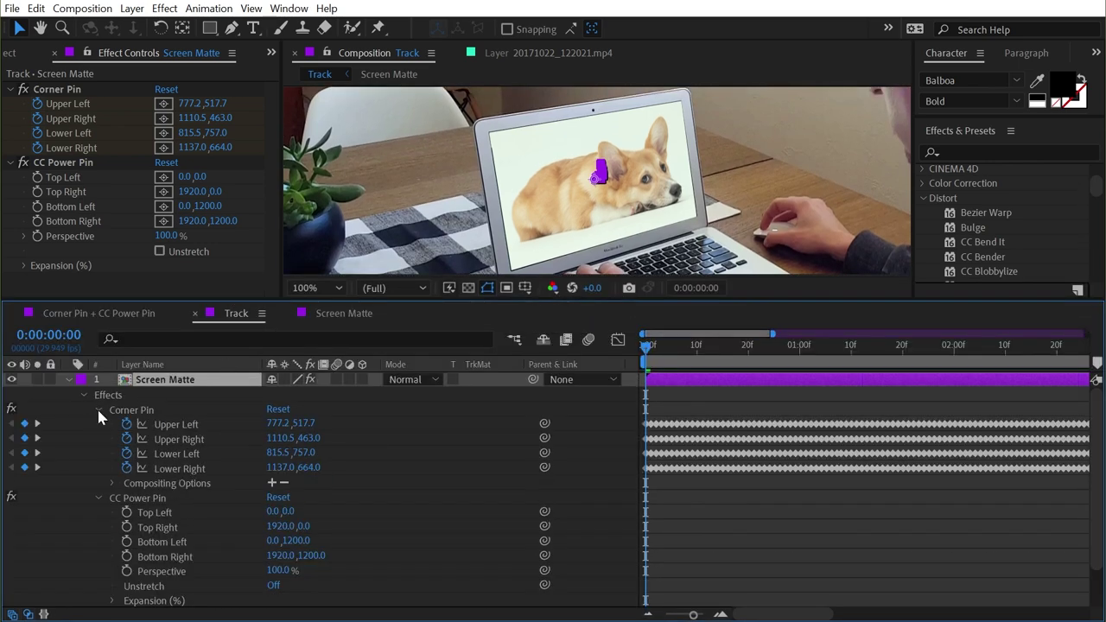
pyautogui.click(181, 426)
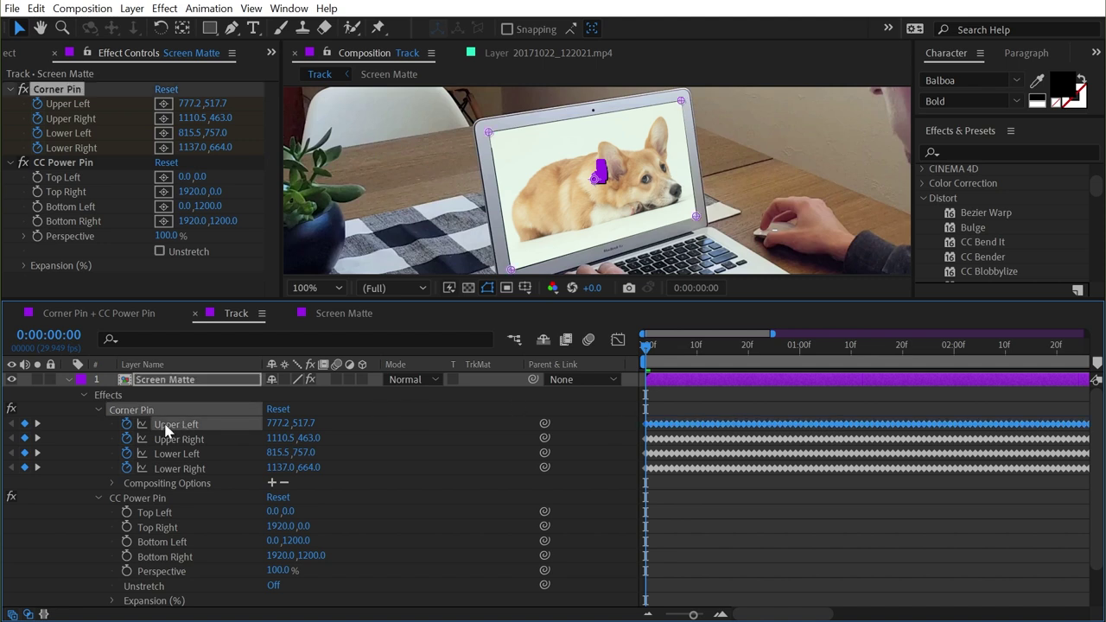
pyautogui.click(172, 513)
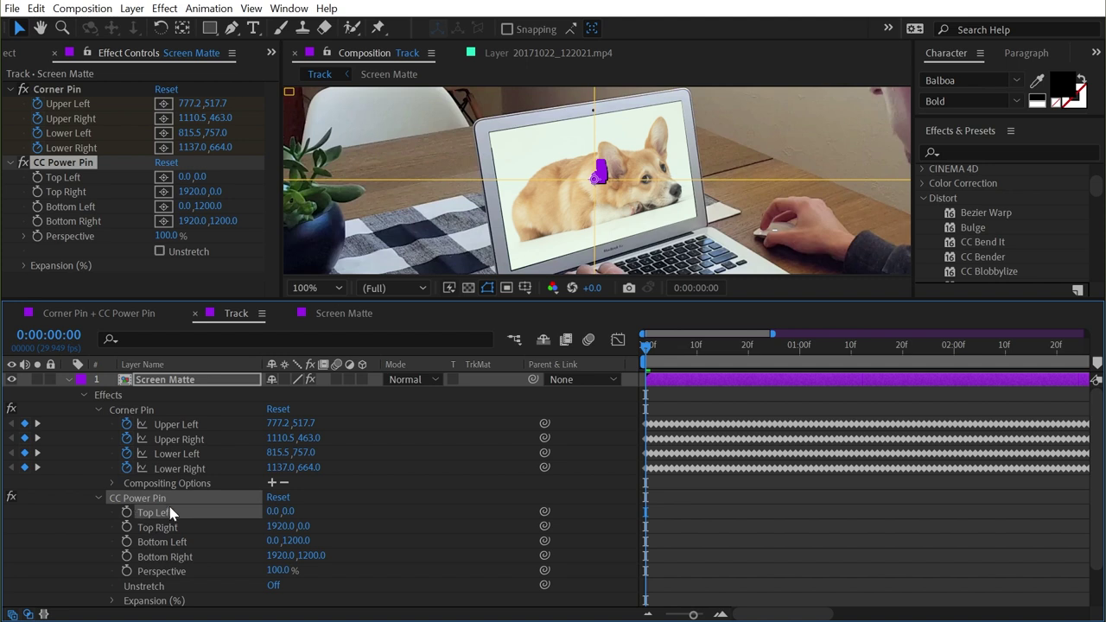
pyautogui.hotkey('ctrl', 'v')
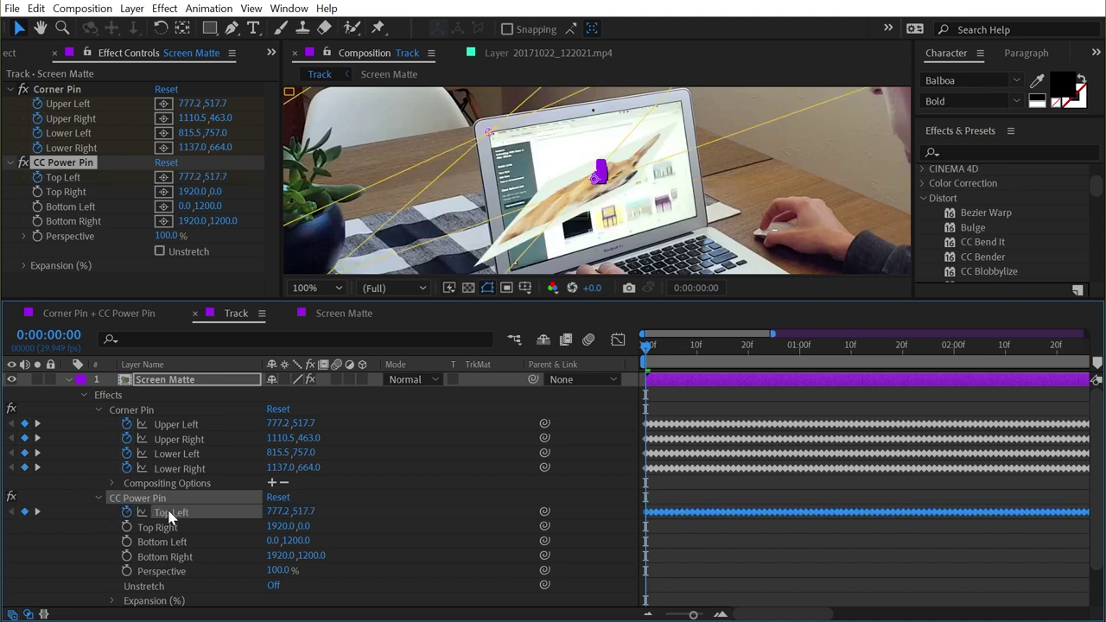
pyautogui.click(176, 440)
pyautogui.click(177, 528)
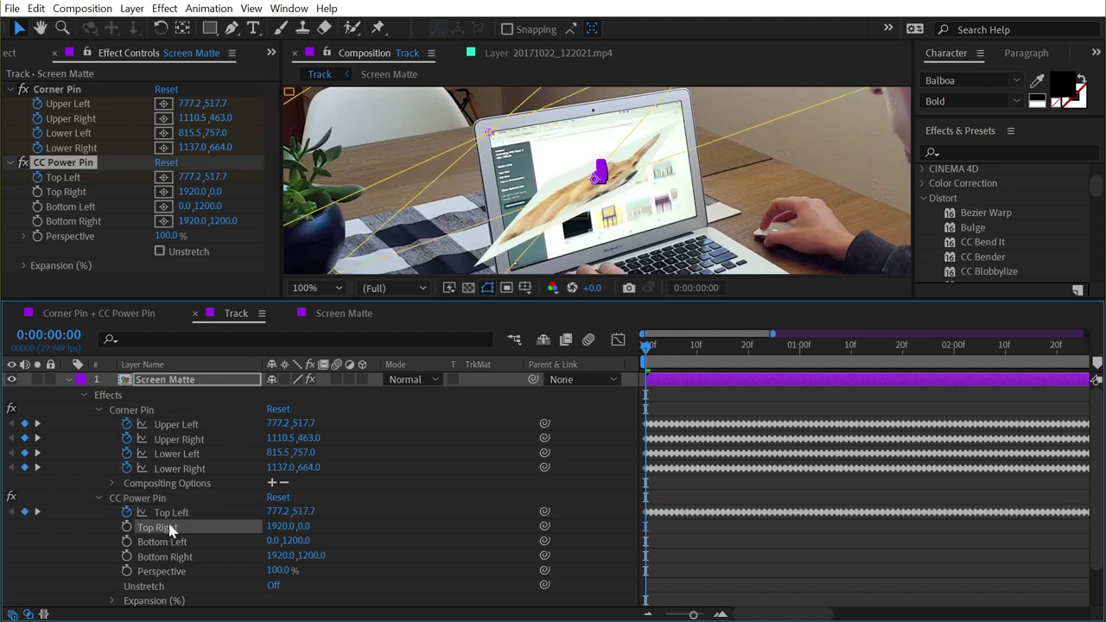
pyautogui.hotkey('ctrl', 'v')
# Paste the Lower Left and Lower Right keyframes into Bottom Left and Bottom Right, then disable Corner Pin.
pyautogui.click(177, 454)
pyautogui.click(171, 541)
pyautogui.hotkey('ctrl', 'v')
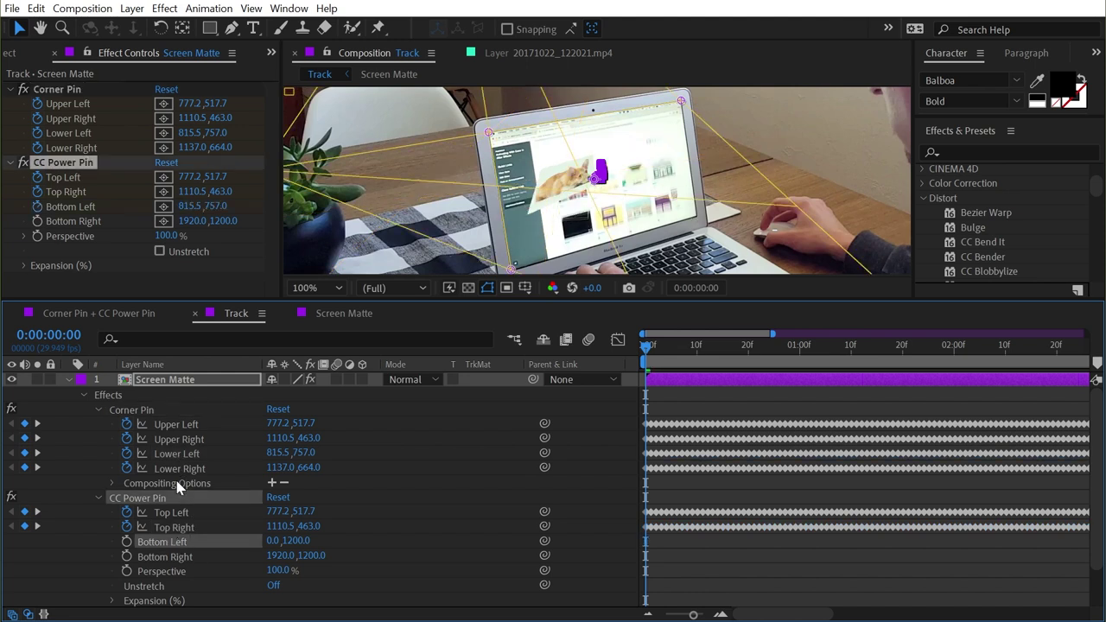
pyautogui.click(179, 468)
pyautogui.click(170, 557)
pyautogui.hotkey('ctrl', 'v')
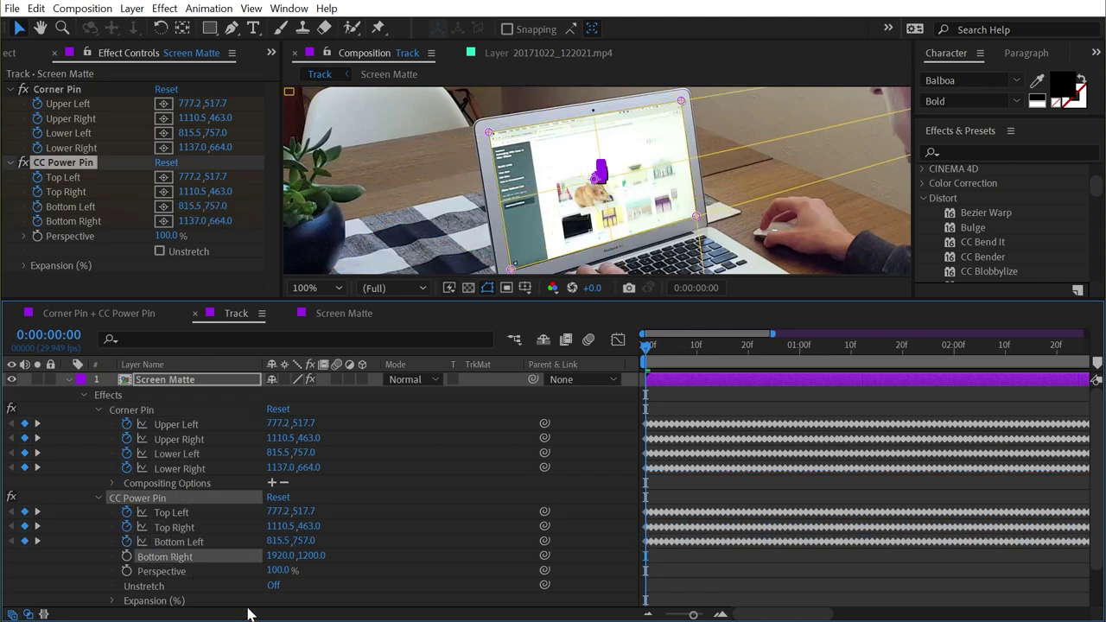
pyautogui.click(12, 409)
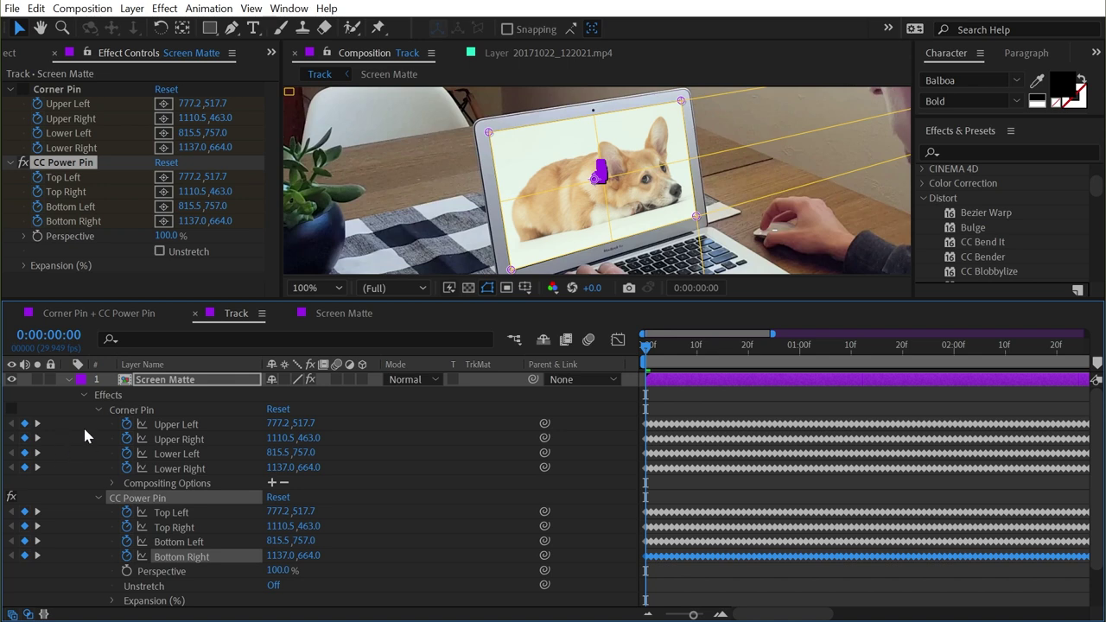
pyautogui.click(69, 379)
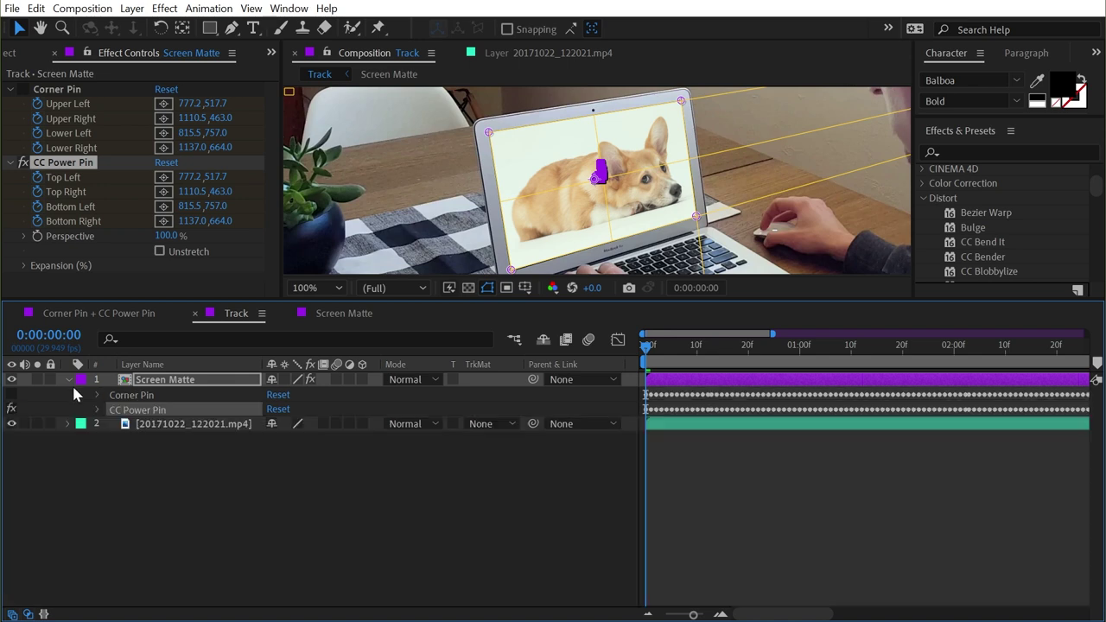
pyautogui.moveTo(363, 301); pyautogui.dragTo(390, 458)
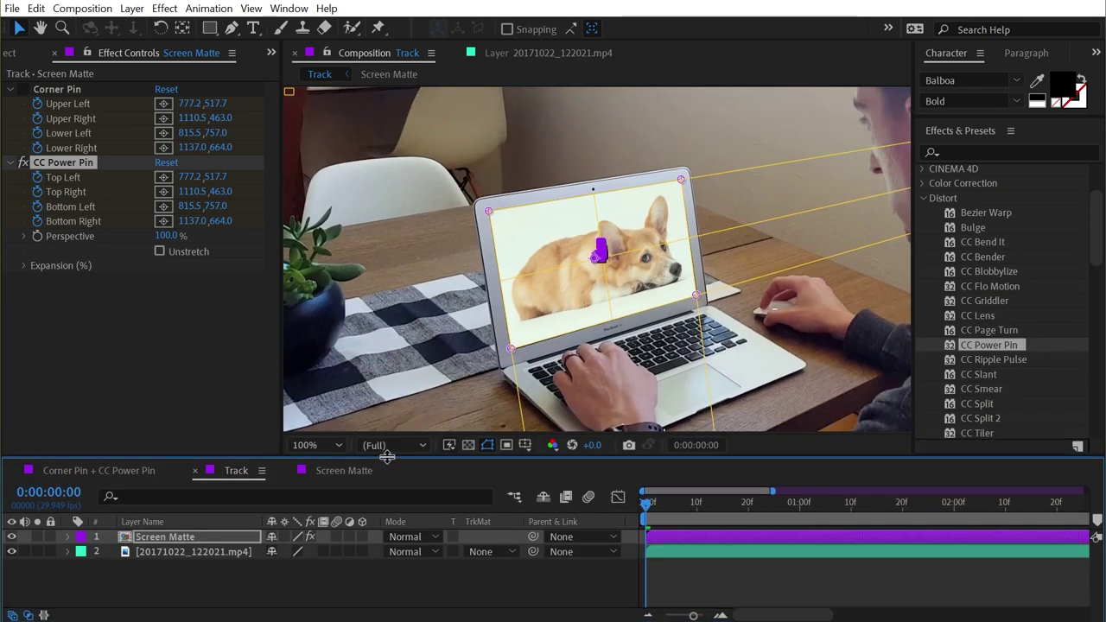
pyautogui.moveTo(644, 501); pyautogui.dragTo(801, 501)
pyautogui.press('Home')
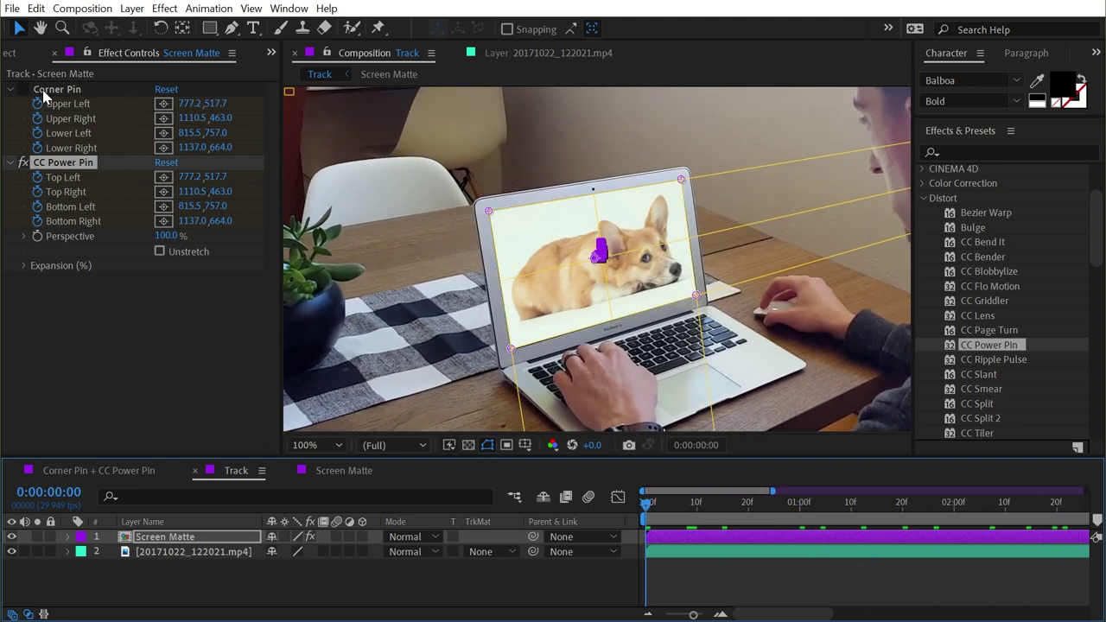
pyautogui.moveTo(164, 235); pyautogui.dragTo(361, 242)
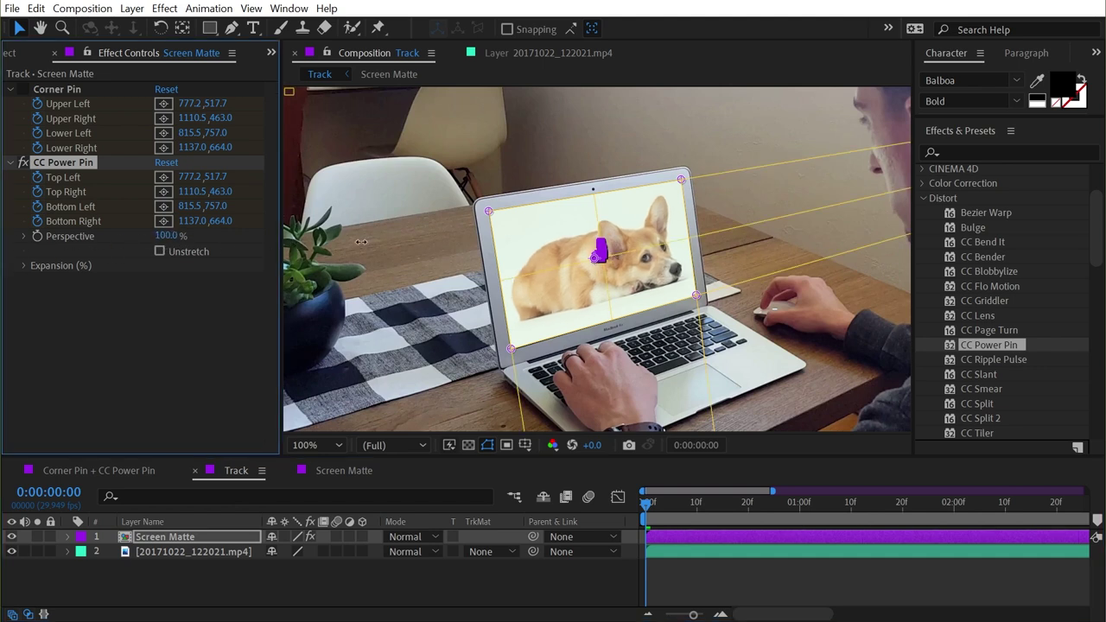
pyautogui.click(159, 251)
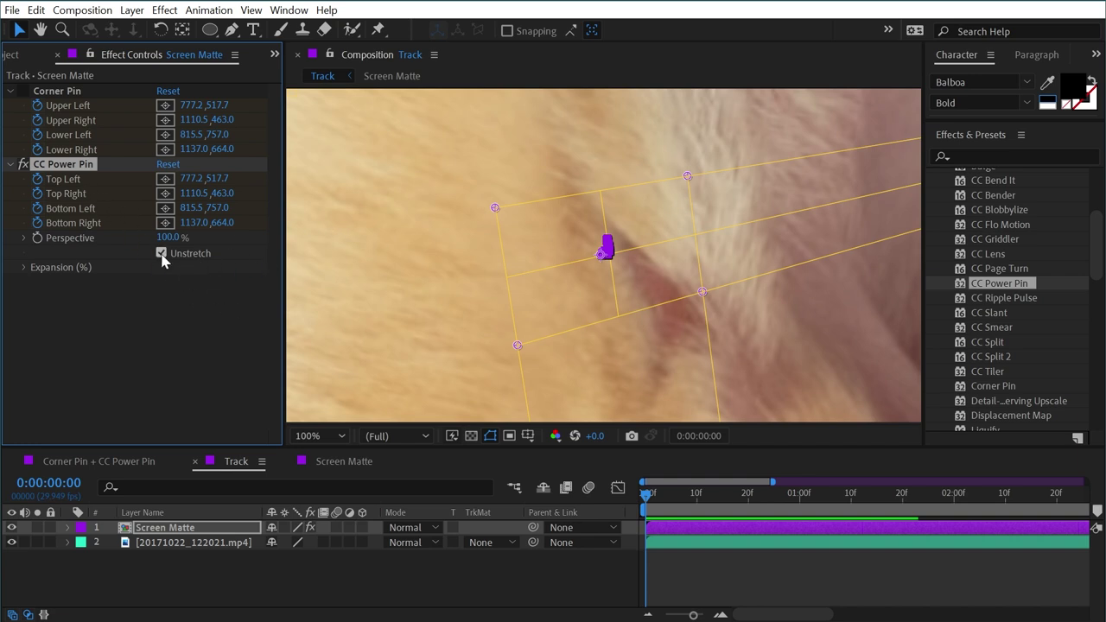
pyautogui.click(161, 253)
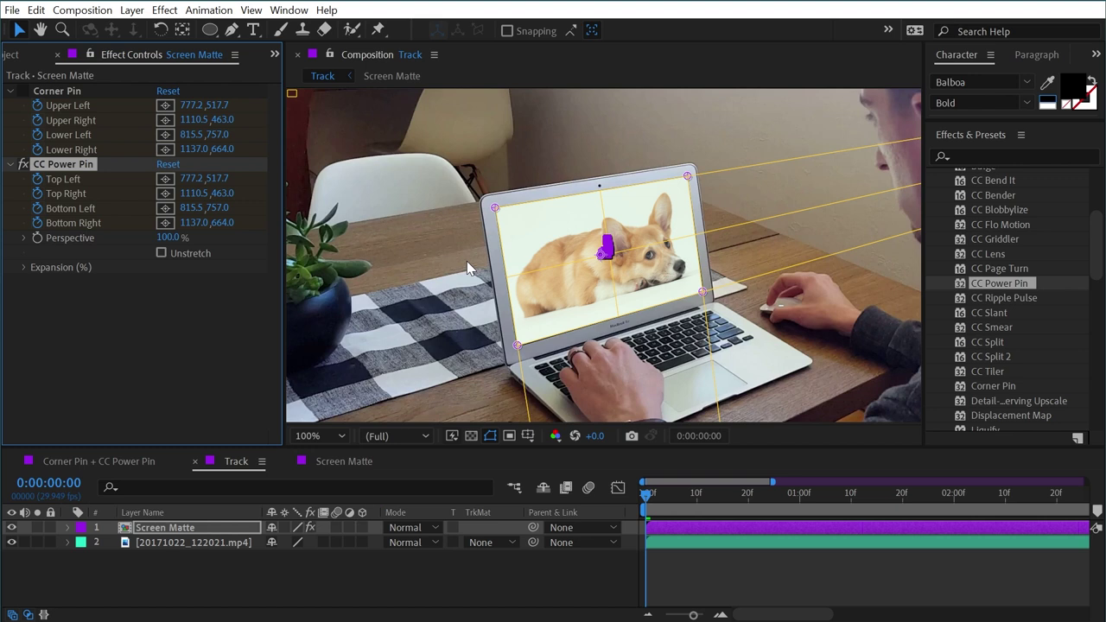
pyautogui.click(12, 528)
# Select the laptop footage layer in the Track composition.
pyautogui.click(196, 543)
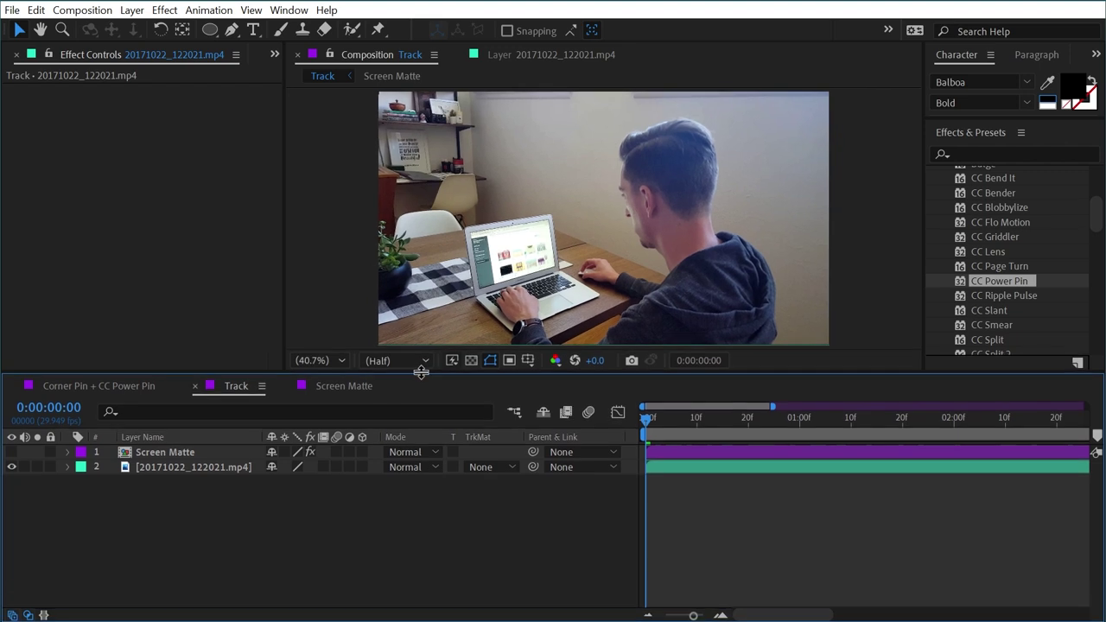
# Apply CC Power Pin to the Track video layer and move its Top Left pin to 298.4,293.4.
pyautogui.moveTo(421, 372); pyautogui.dragTo(421, 371)
pyautogui.click(146, 468)
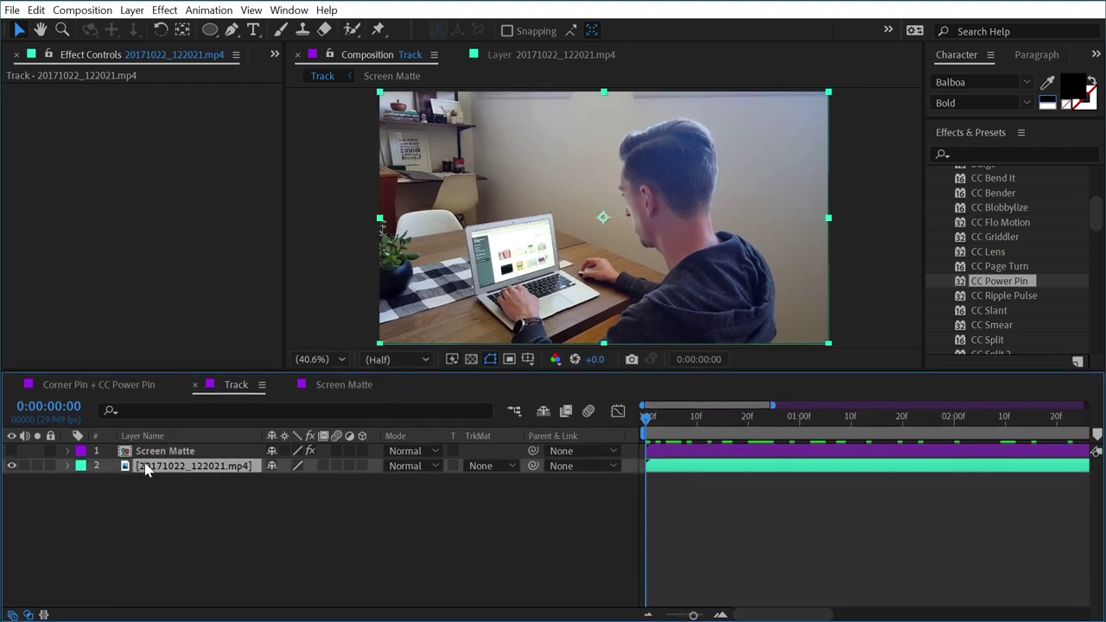
pyautogui.moveTo(1015, 284); pyautogui.dragTo(161, 473)
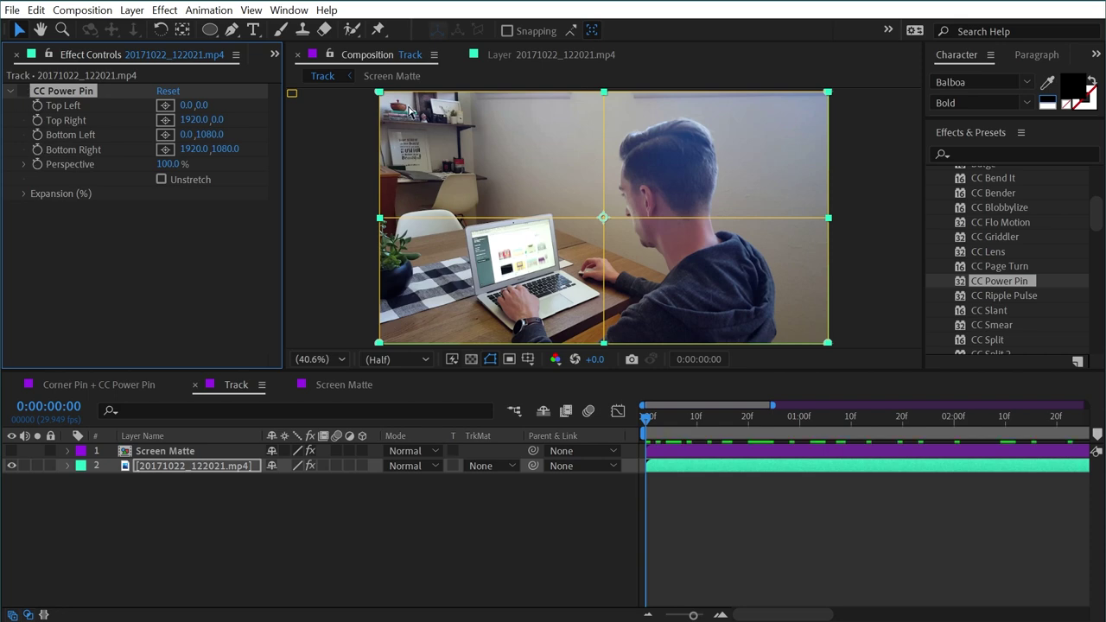
pyautogui.moveTo(381, 93); pyautogui.dragTo(449, 161)
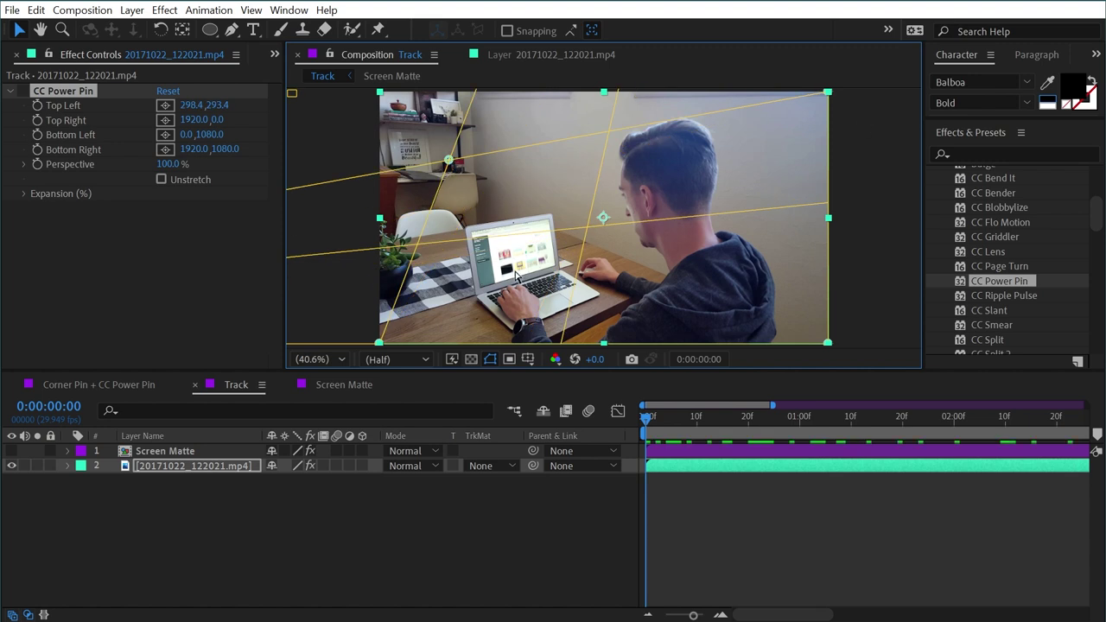
# Twirl open the video layer's property groups and select Motion Trackers.
pyautogui.click(68, 467)
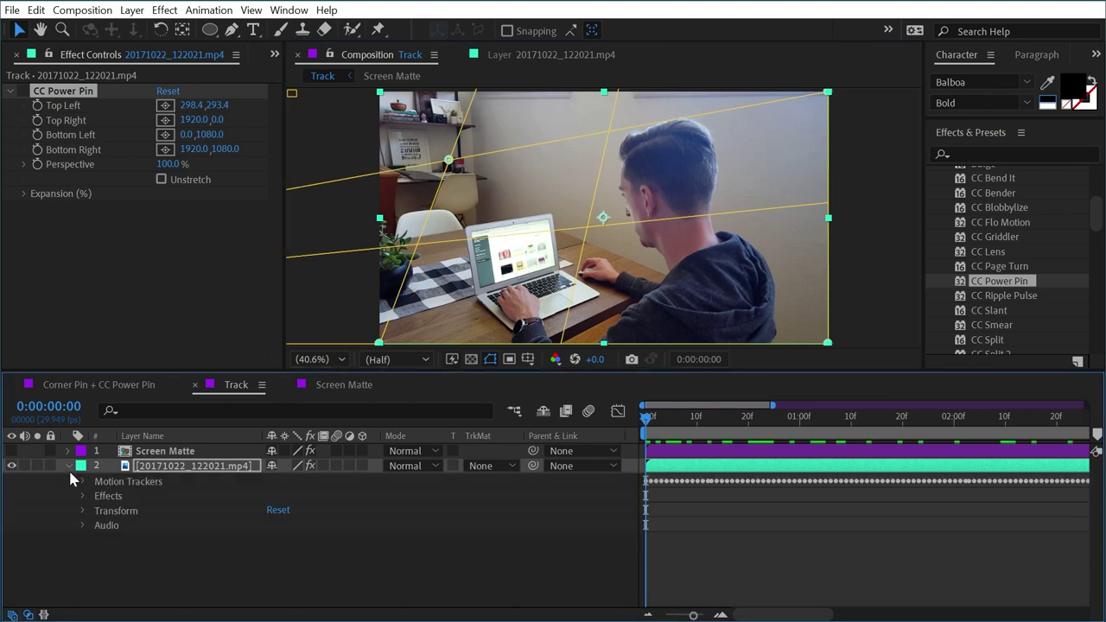
pyautogui.click(146, 489)
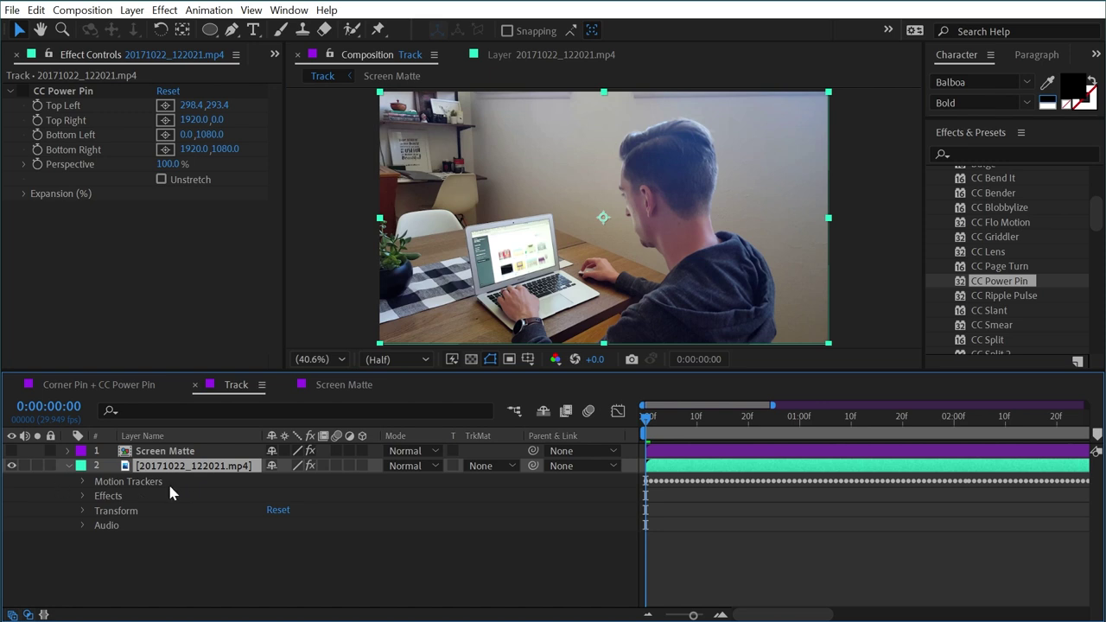
pyautogui.click(164, 482)
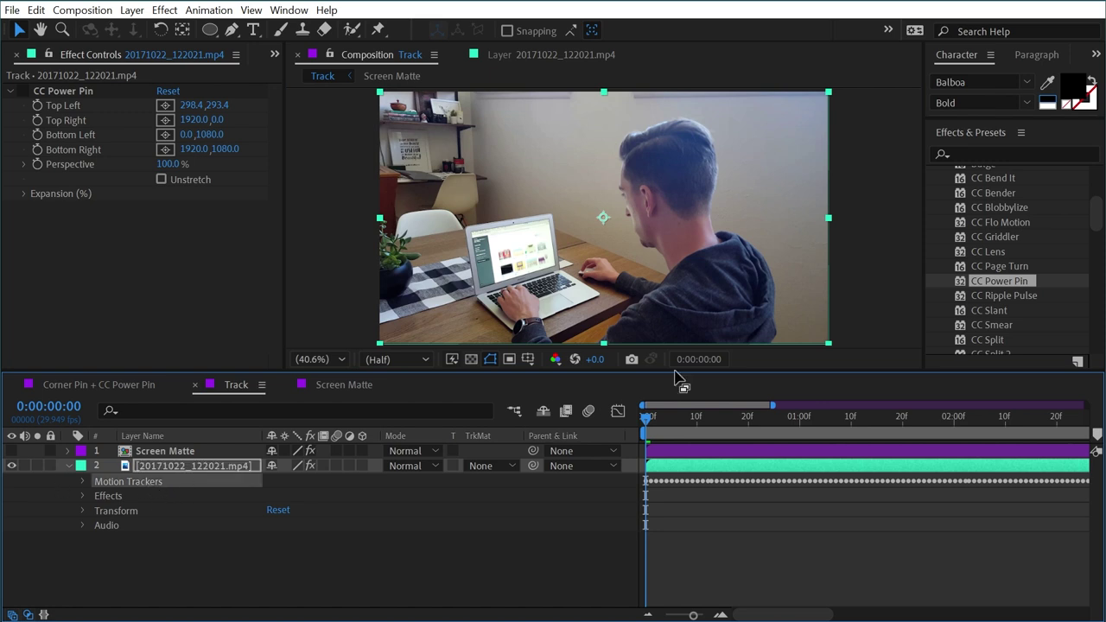
# Expand Motion Trackers > Tracker 1 and select Track Points 1–4 to show them on the laptop corners.
pyautogui.click(83, 481)
pyautogui.click(99, 496)
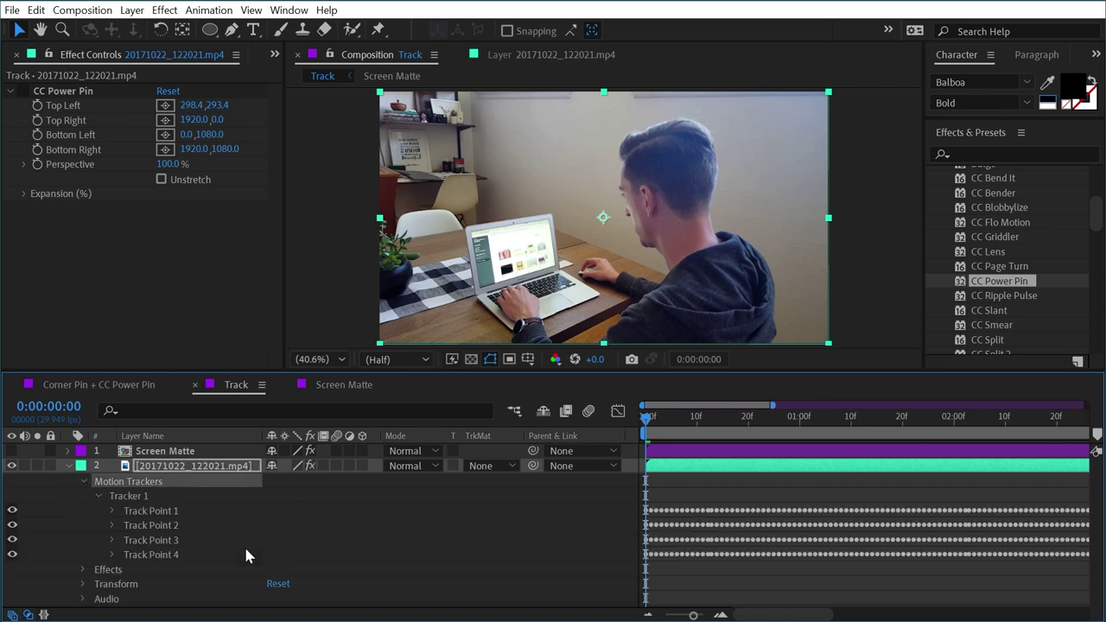
pyautogui.click(149, 511)
pyautogui.click(153, 525)
pyautogui.click(153, 540)
pyautogui.click(156, 555)
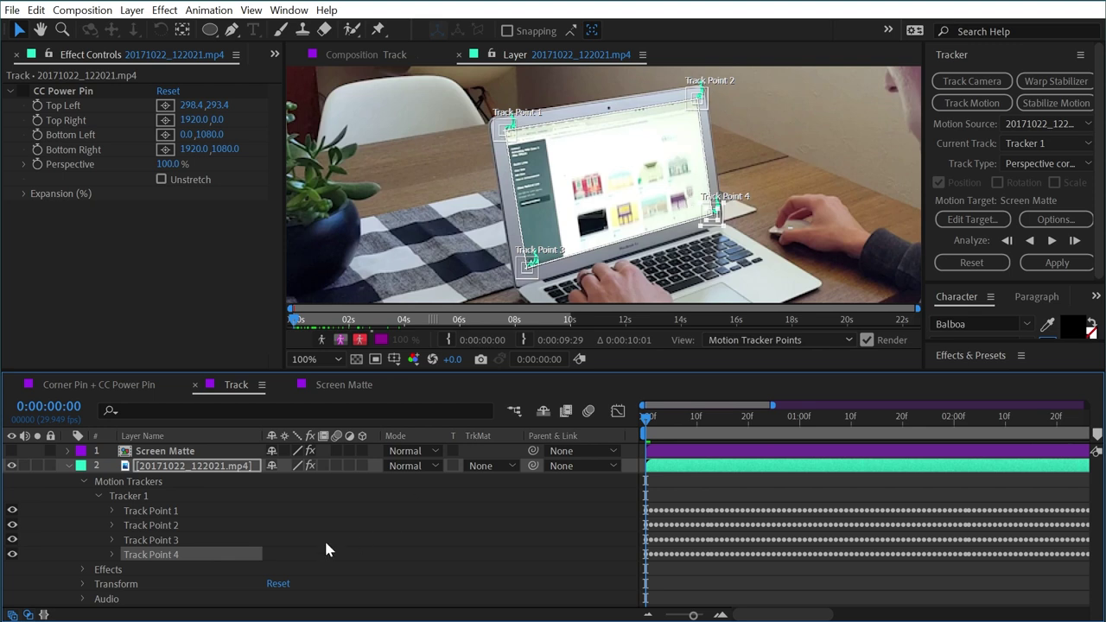
# Locate Track Points 1–4 on the footage and expand Track Point 1's properties.
pyautogui.click(158, 515)
pyautogui.click(164, 526)
pyautogui.click(166, 540)
pyautogui.click(164, 555)
pyautogui.click(111, 510)
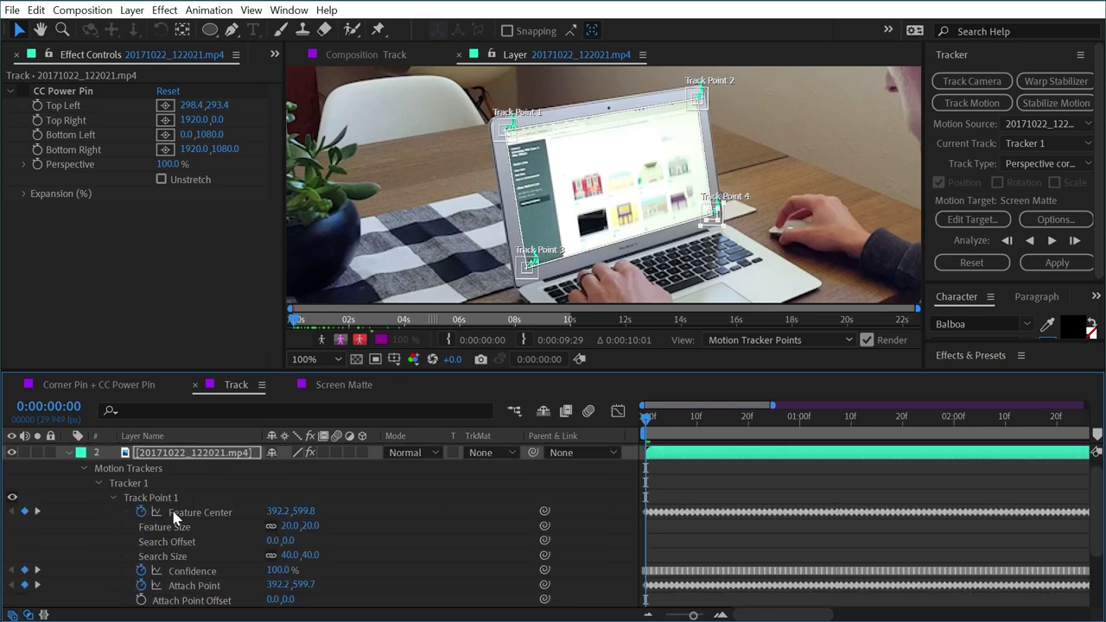
pyautogui.click(204, 587)
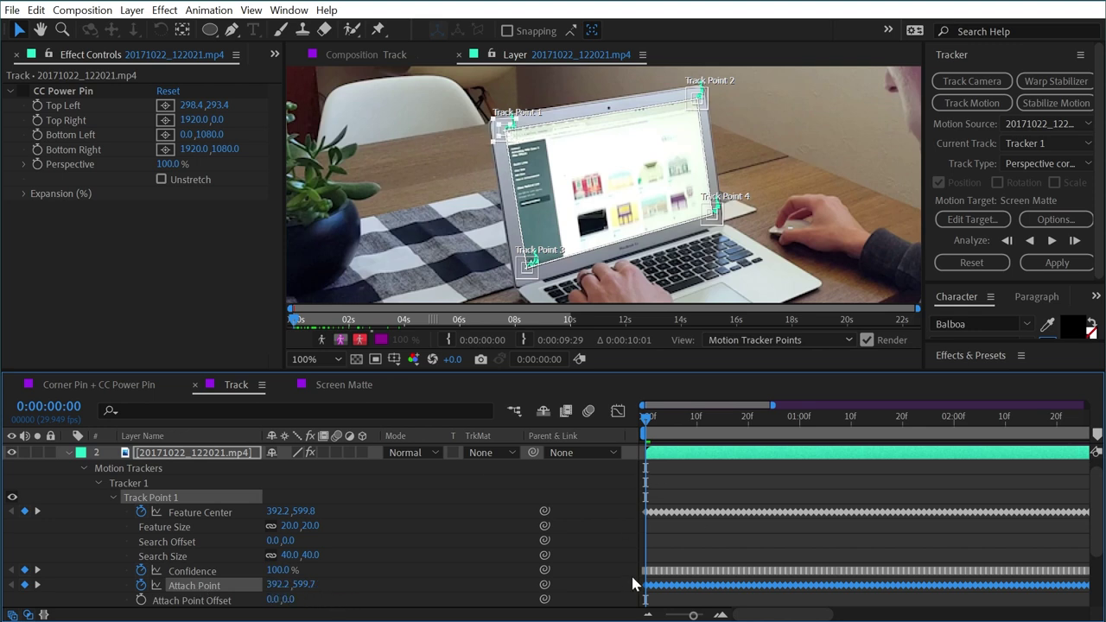
pyautogui.click(195, 462)
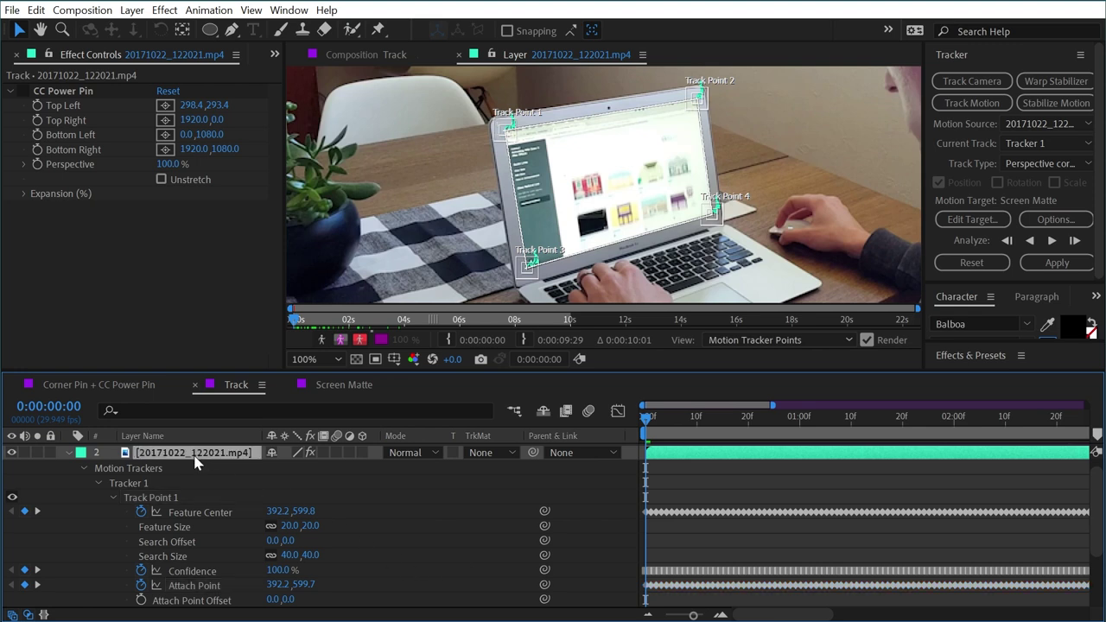
# Reveal keyframed properties with U, select all four Attach Points, and isolate them with S.
pyautogui.press('u')
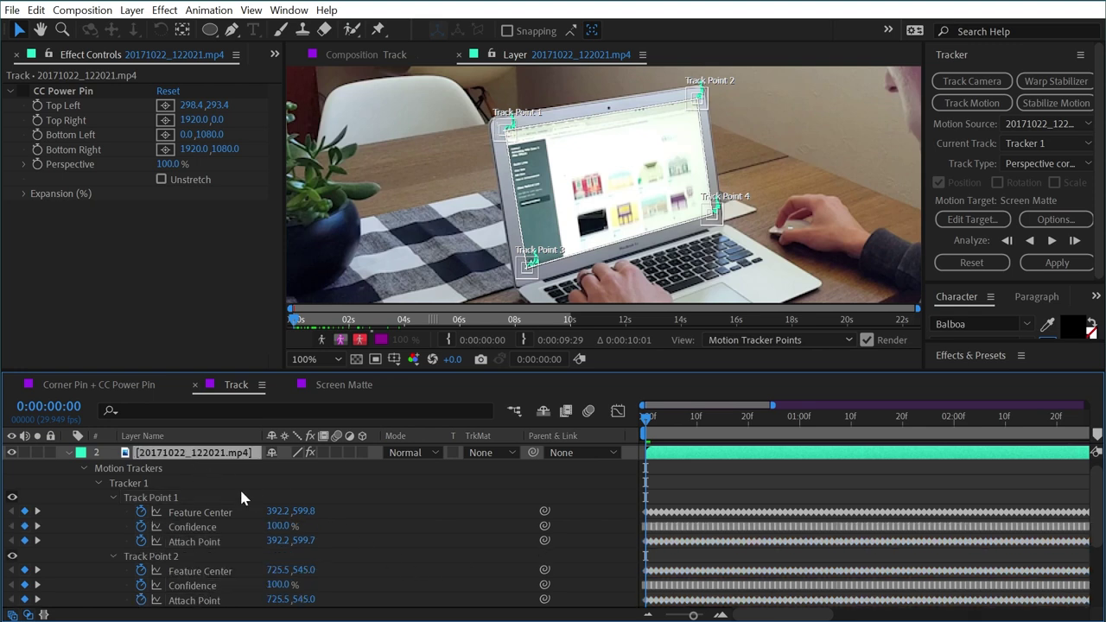
pyautogui.click(196, 541)
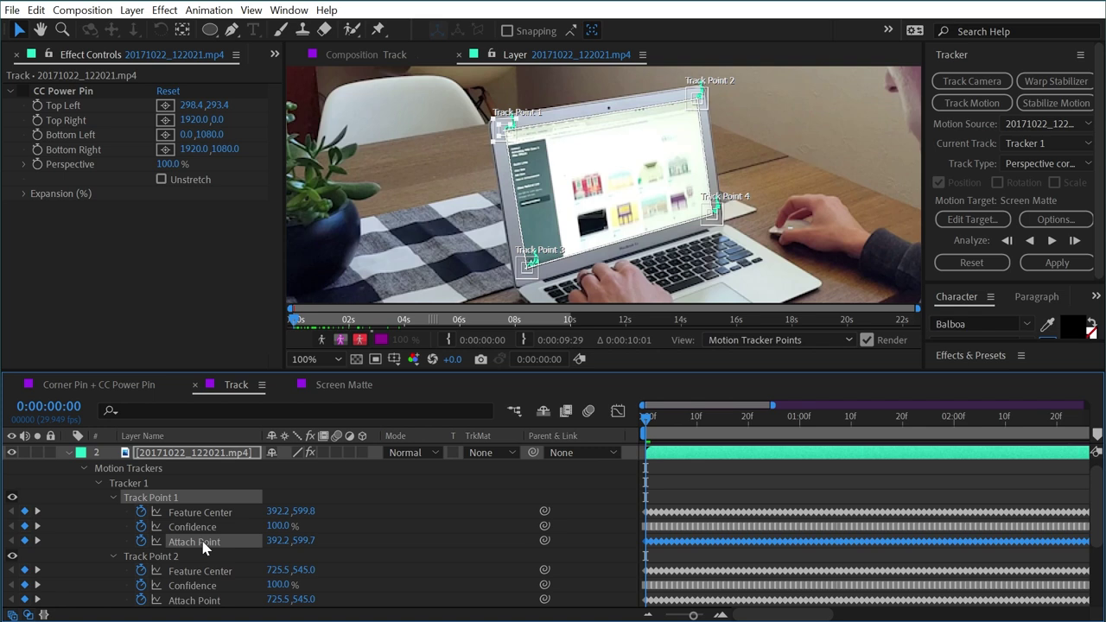
pyautogui.scroll(-3, 198, 527)
pyautogui.keyDown('shift'); pyautogui.click(200, 513); pyautogui.keyUp('shift')
pyautogui.keyDown('shift'); pyautogui.click(226, 564); pyautogui.keyUp('shift')
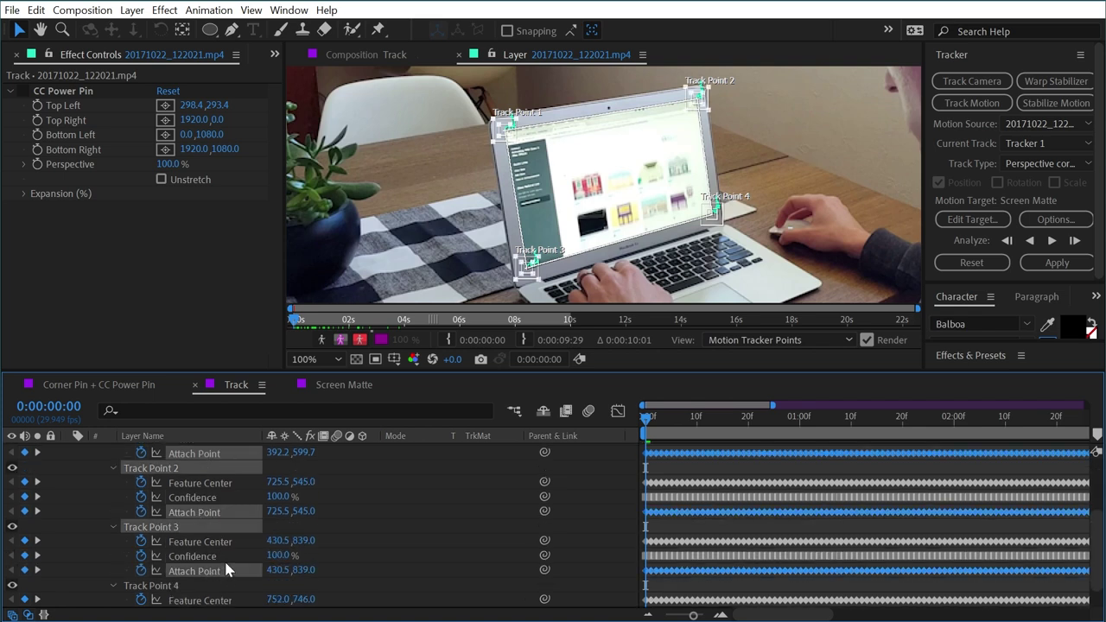
pyautogui.scroll(-1, 226, 562)
pyautogui.keyDown('shift'); pyautogui.click(211, 602); pyautogui.keyUp('shift')
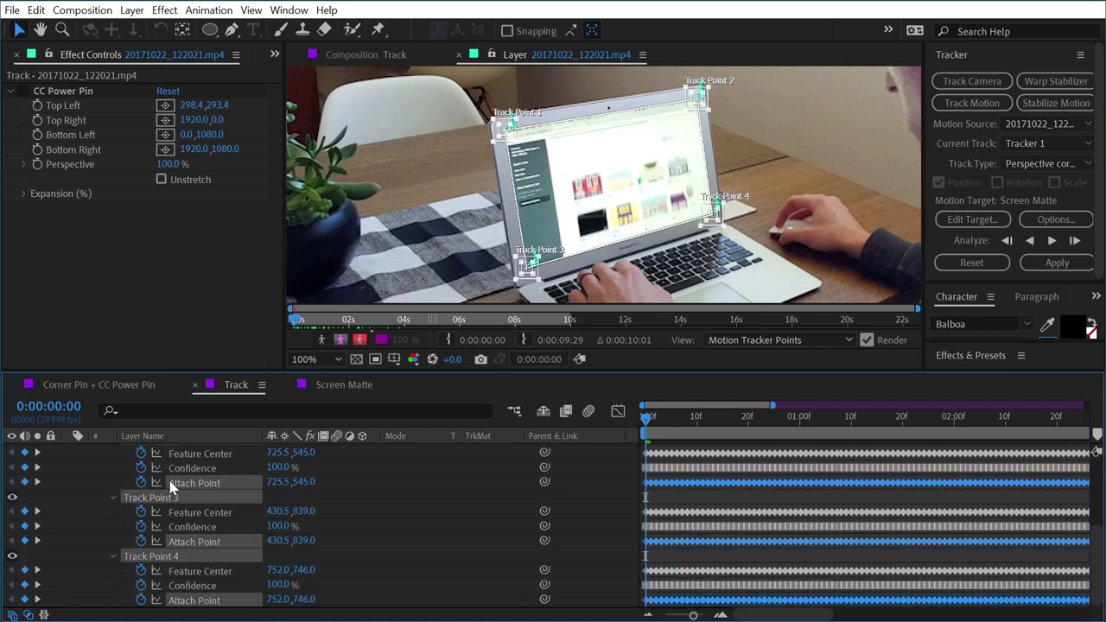
pyautogui.press('s')
pyautogui.press('s')
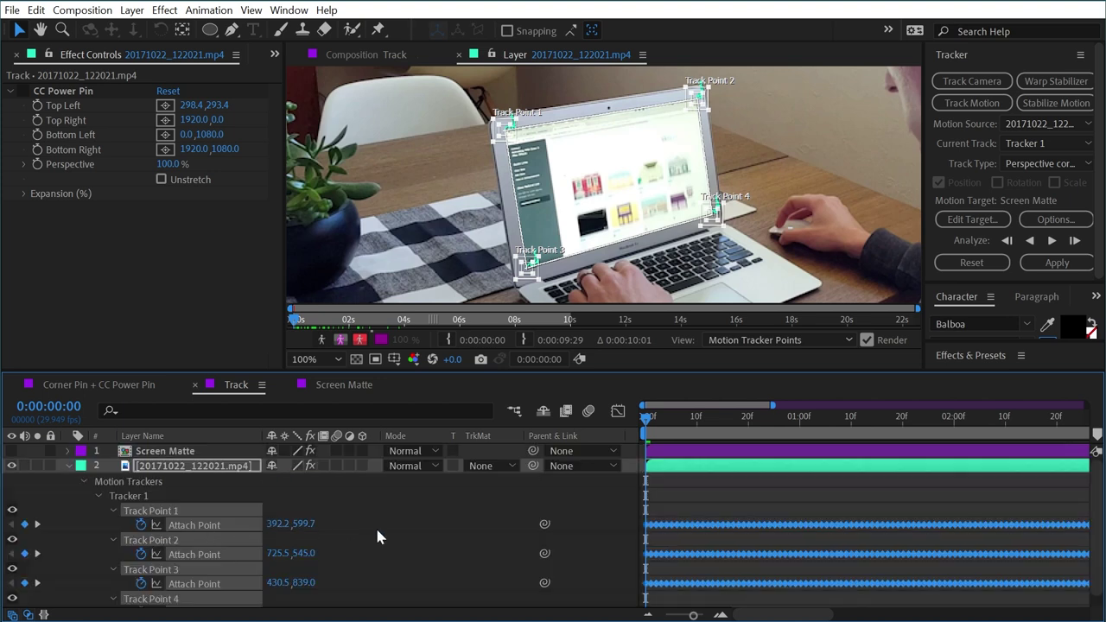
pyautogui.scroll(-1, 377, 537)
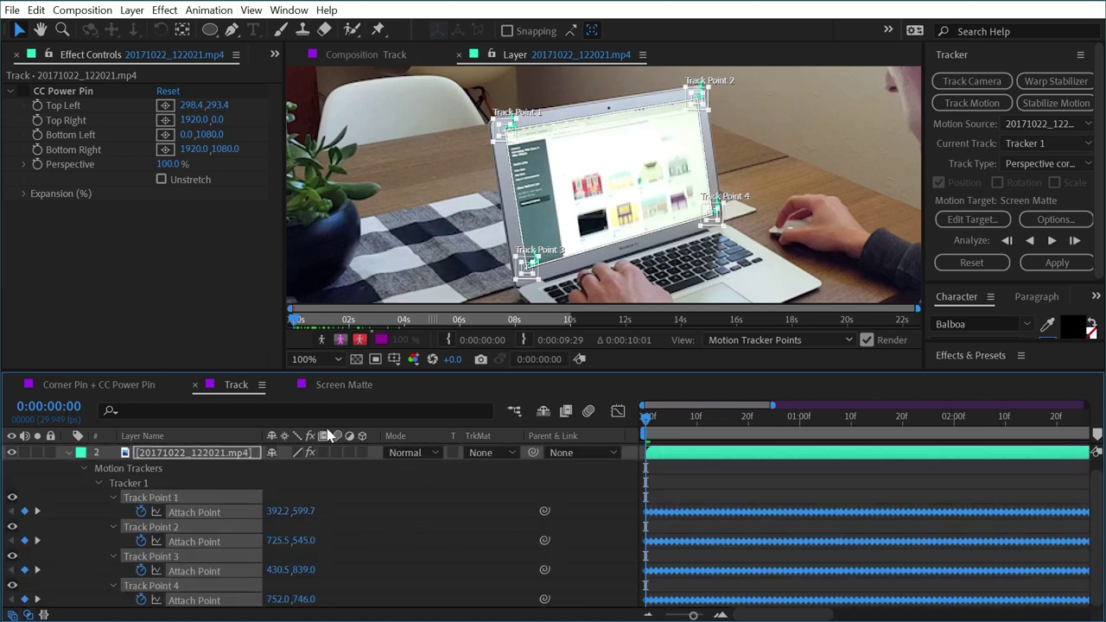
# Expand CC Power Pin and paste Track Point 1's Attach Point into Top Left (392.2,599.8).
pyautogui.moveTo(273, 370); pyautogui.dragTo(277, 259)
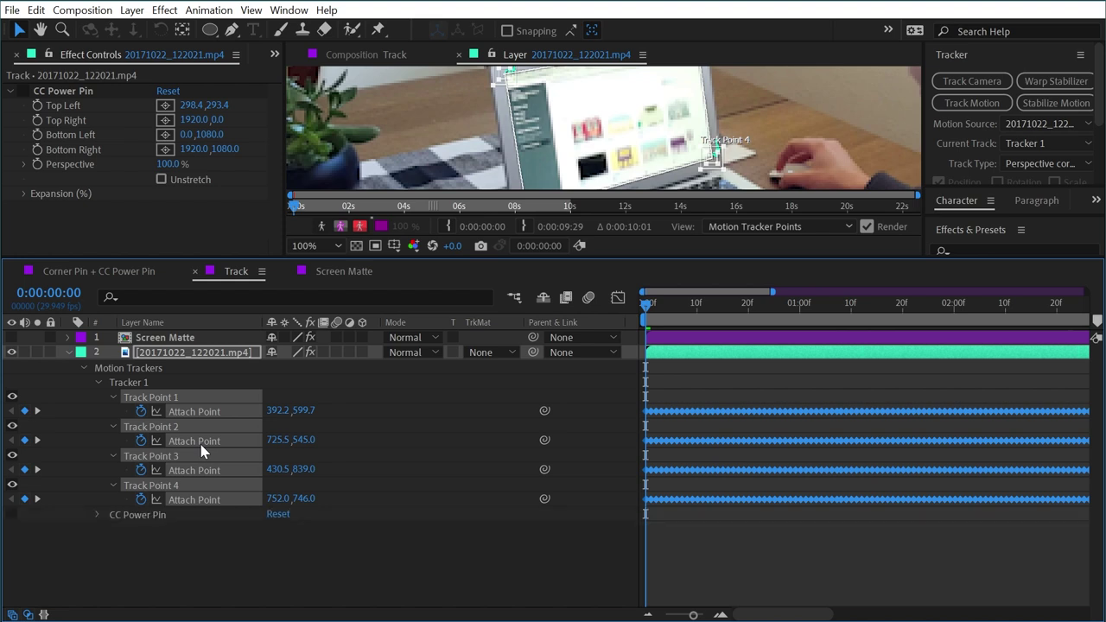
pyautogui.click(97, 515)
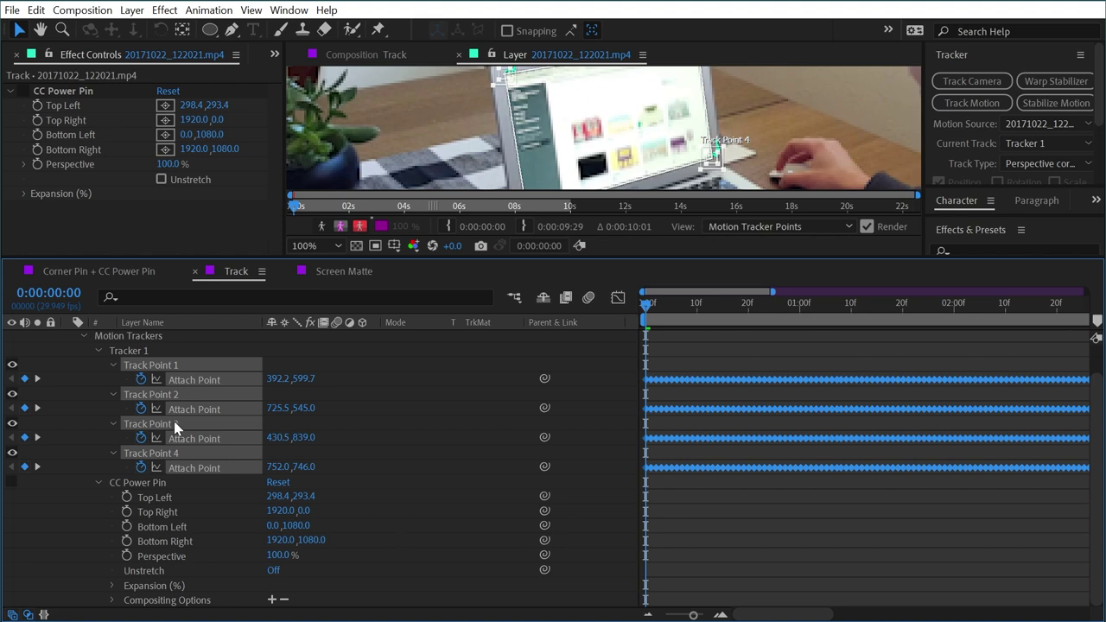
pyautogui.click(206, 381)
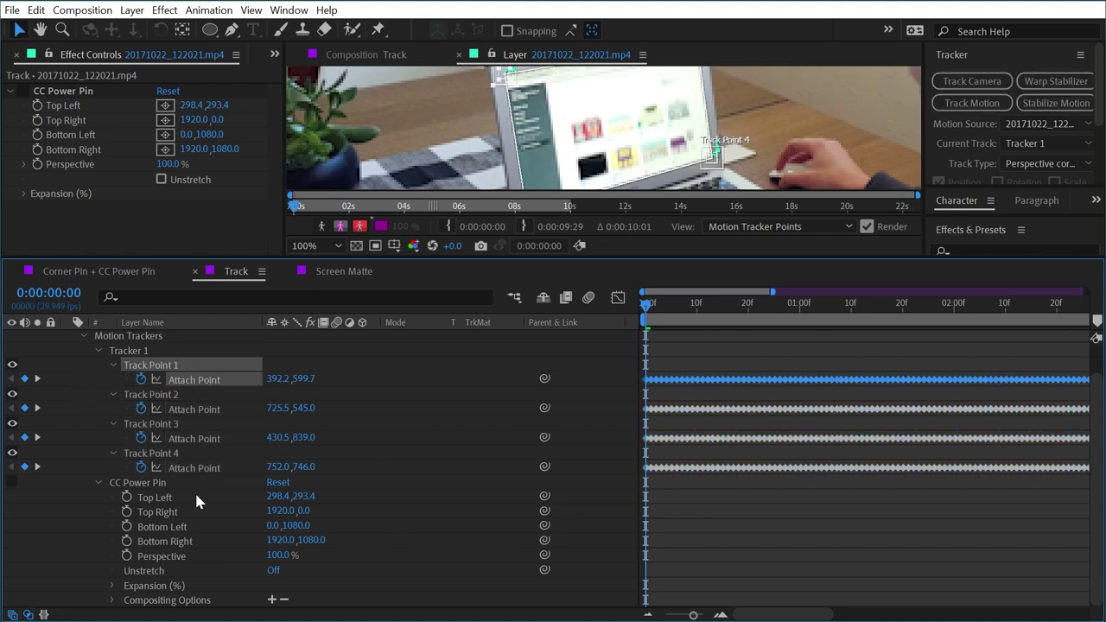
pyautogui.click(160, 498)
pyautogui.hotkey('ctrl', 'v')
pyautogui.click(186, 408)
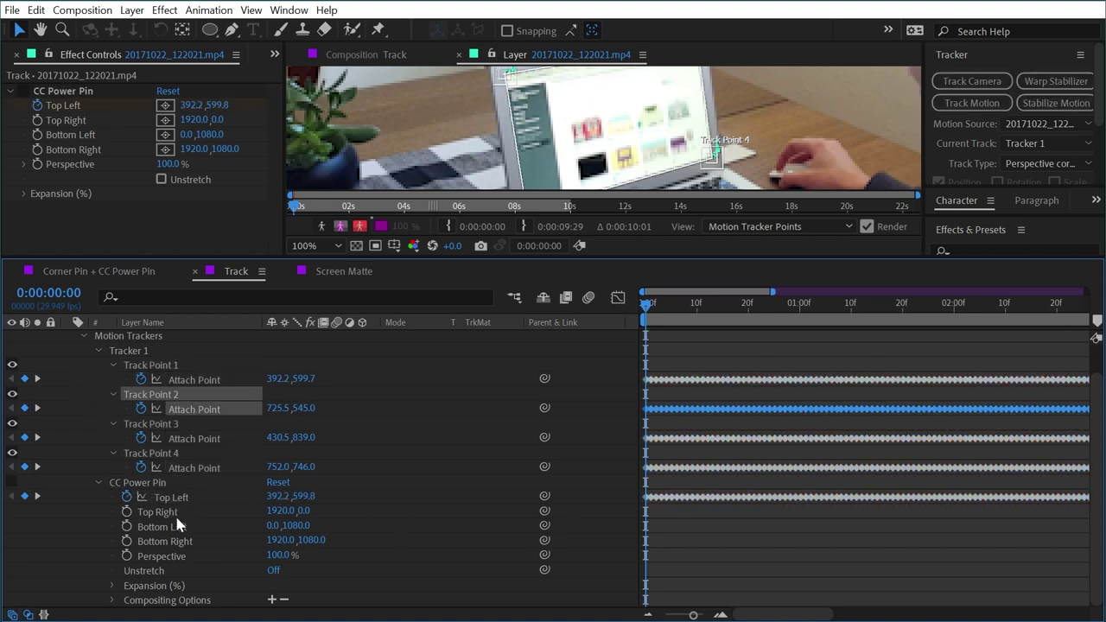
# Paste Track Points 2–4 into Top Right 725.5,545.0, Bottom Left 430.5,839.0 and Bottom Right 752.0,746.0.
pyautogui.click(171, 511)
pyautogui.hotkey('ctrl', 'v')
pyautogui.click(190, 438)
pyautogui.click(178, 526)
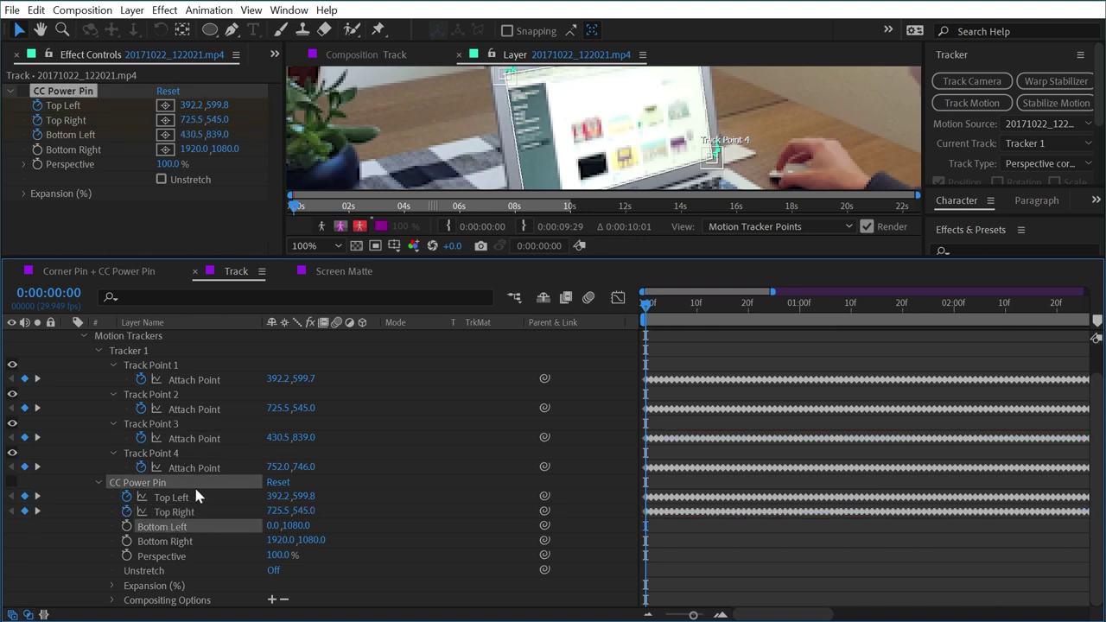
pyautogui.hotkey('ctrl', 'v')
pyautogui.click(197, 471)
pyautogui.click(174, 542)
pyautogui.hotkey('ctrl', 'v')
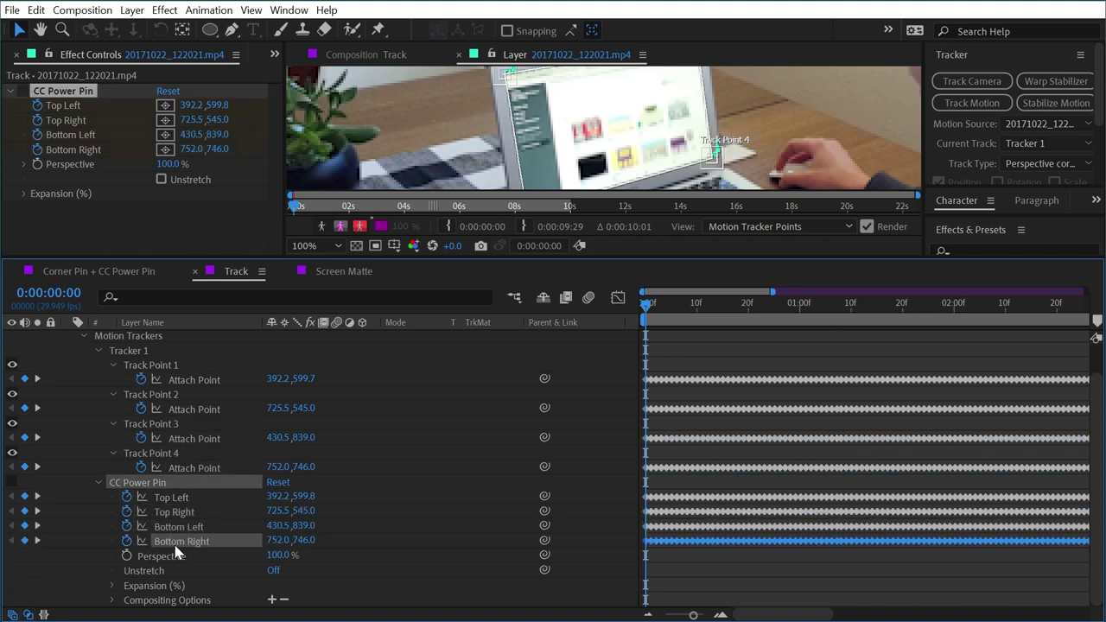
# Return to the Track composition, enlarge the viewer, and show only CC Power Pin's keyframed corners.
pyautogui.click(375, 56)
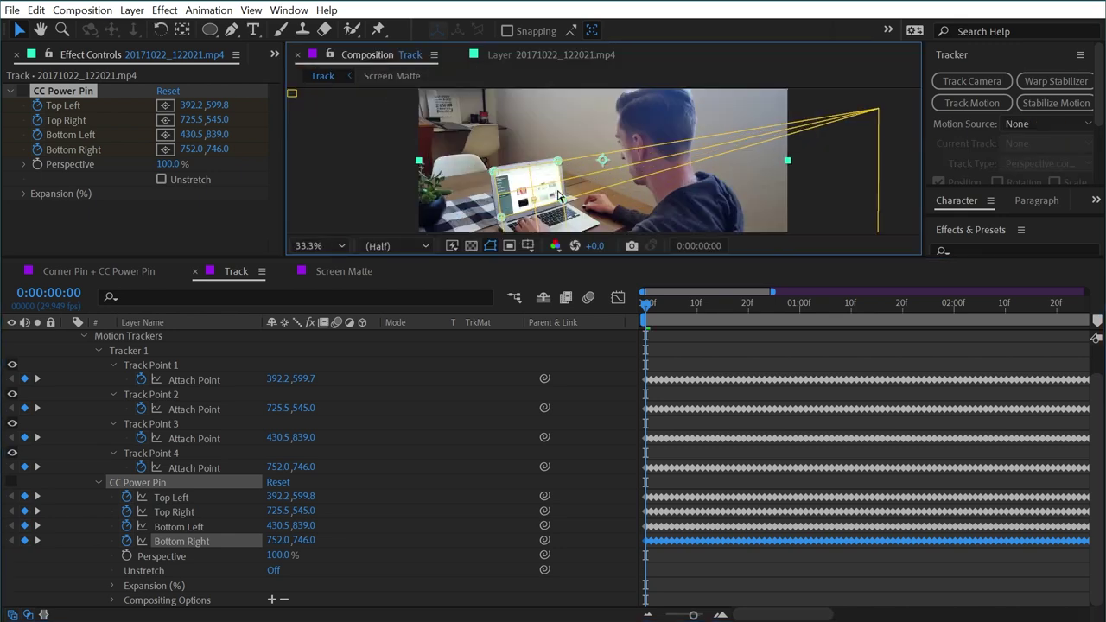
pyautogui.scroll(3, 560, 197)
pyautogui.moveTo(480, 198); pyautogui.dragTo(647, 408)
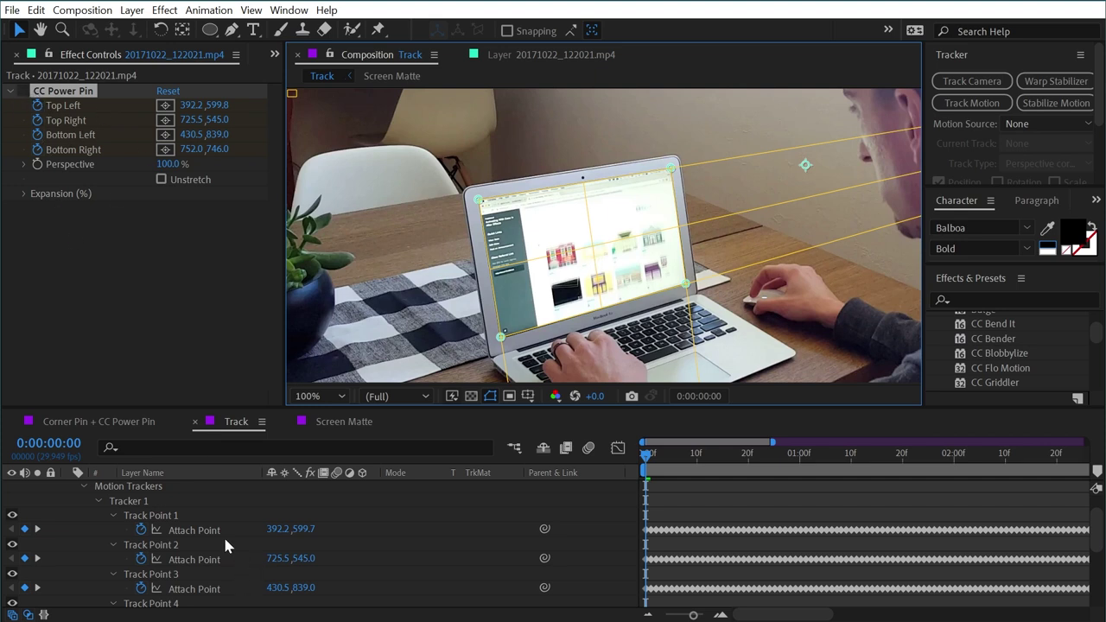
pyautogui.scroll(1, 207, 527)
pyautogui.press('u')
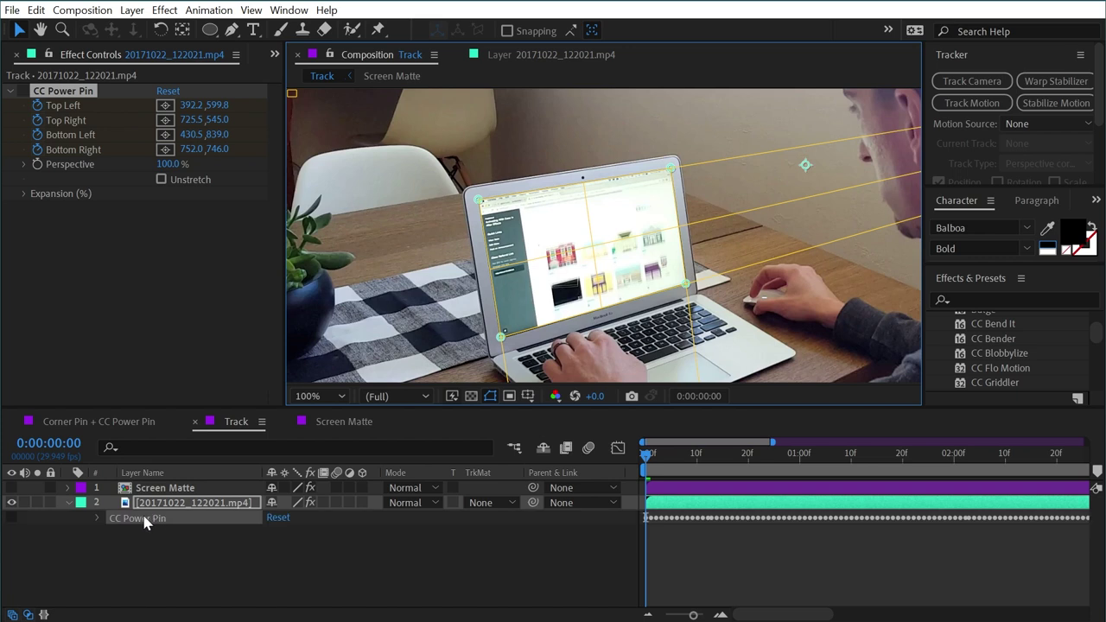
pyautogui.press('e')
pyautogui.scroll(1, 108, 541)
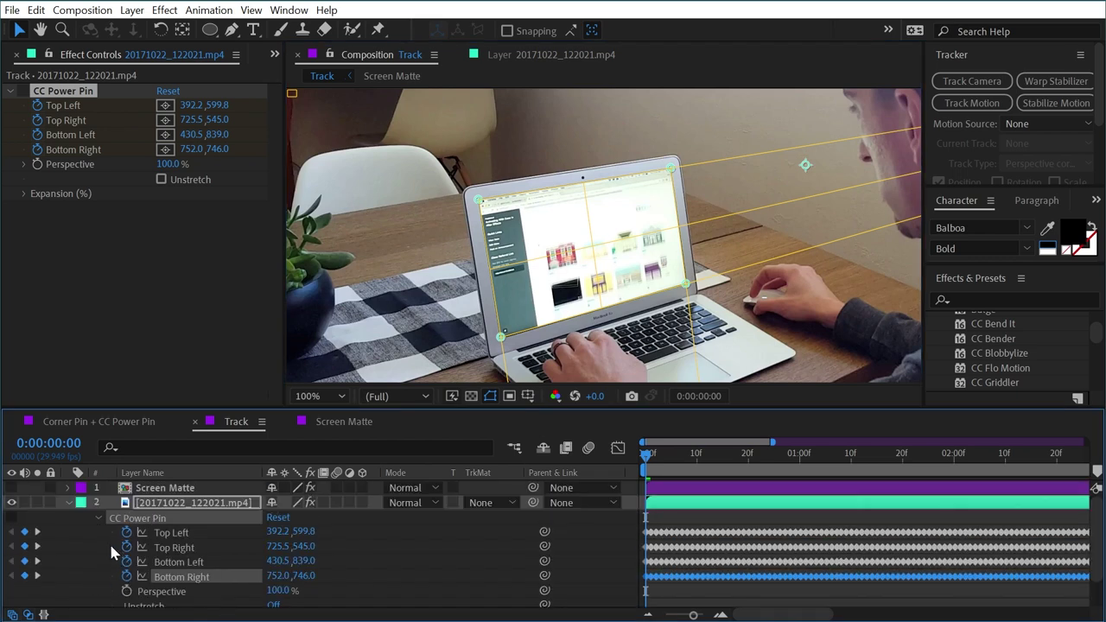
# Enable CC Power Pin, inspect it at full resolution, and turn on Unstretch.
pyautogui.click(11, 518)
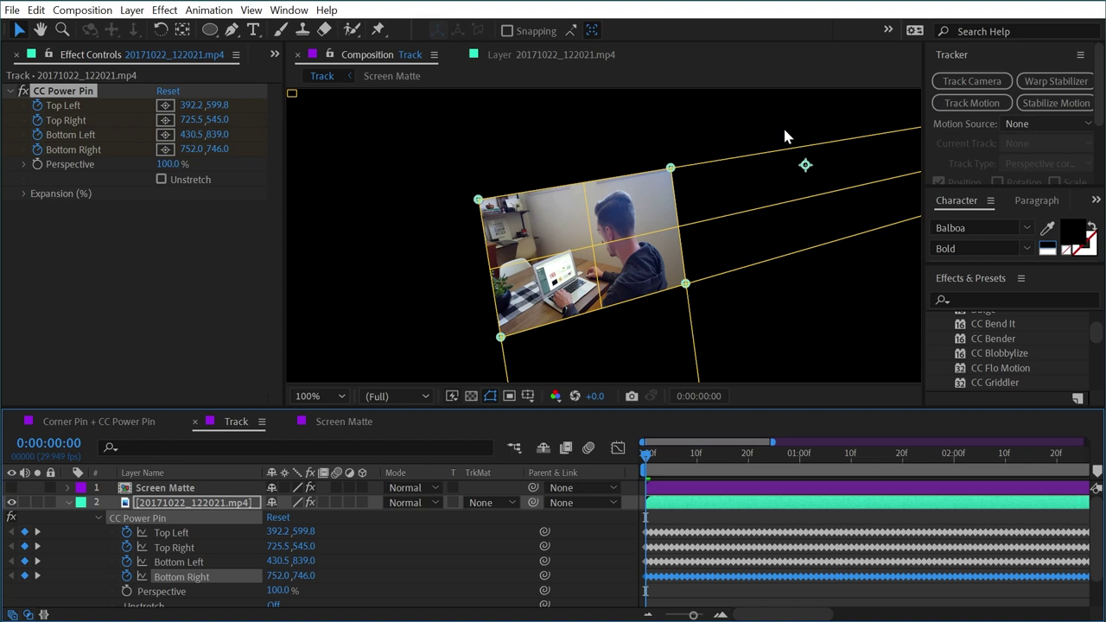
pyautogui.press(',')
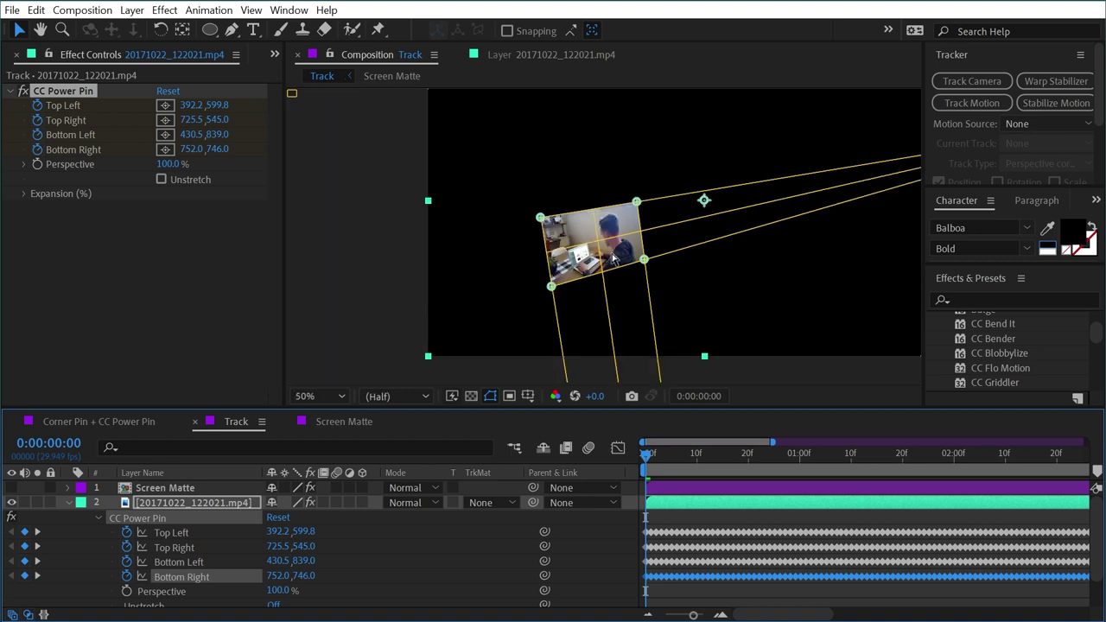
pyautogui.press('.')
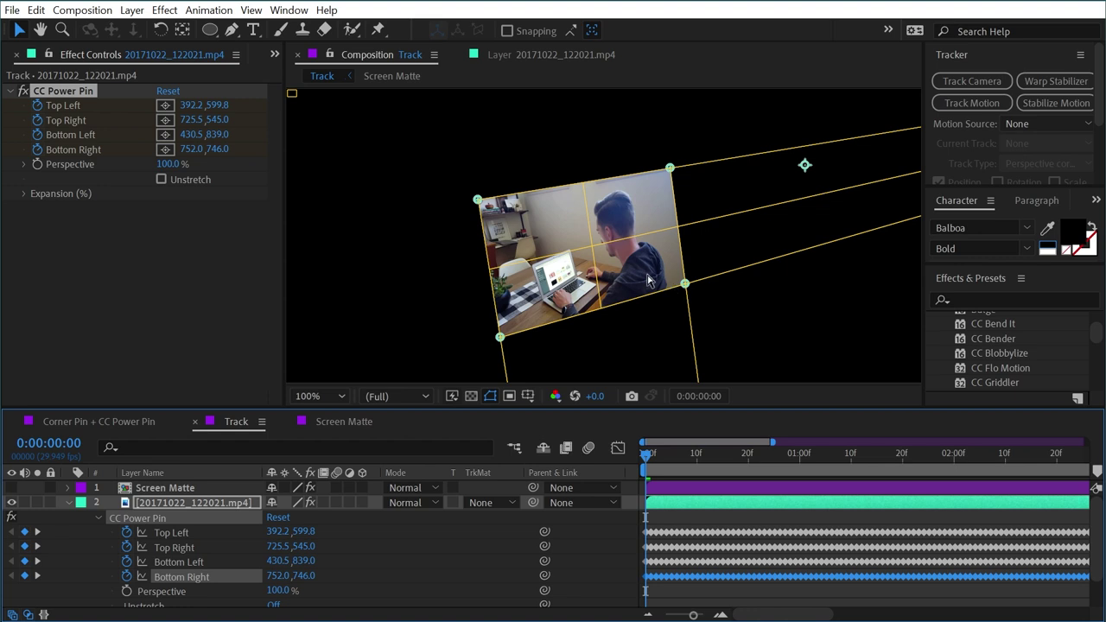
pyautogui.click(161, 179)
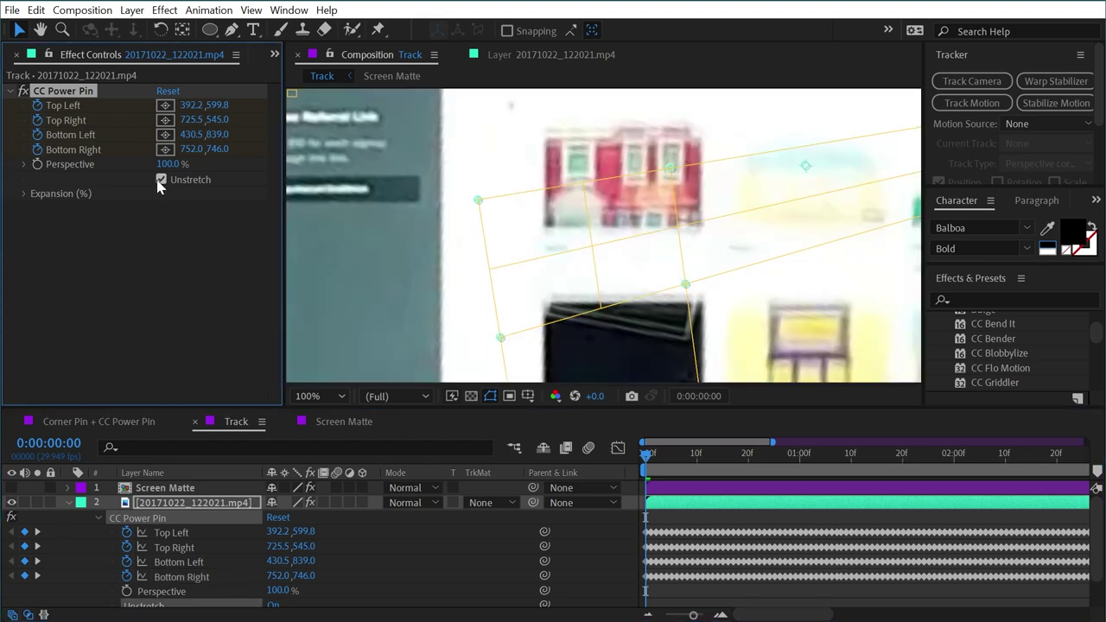
# Set the viewer to half size, make the Composition panel taller, and scrub the unstretched footage.
pyautogui.press(',')
pyautogui.scroll(-2, 752, 232)
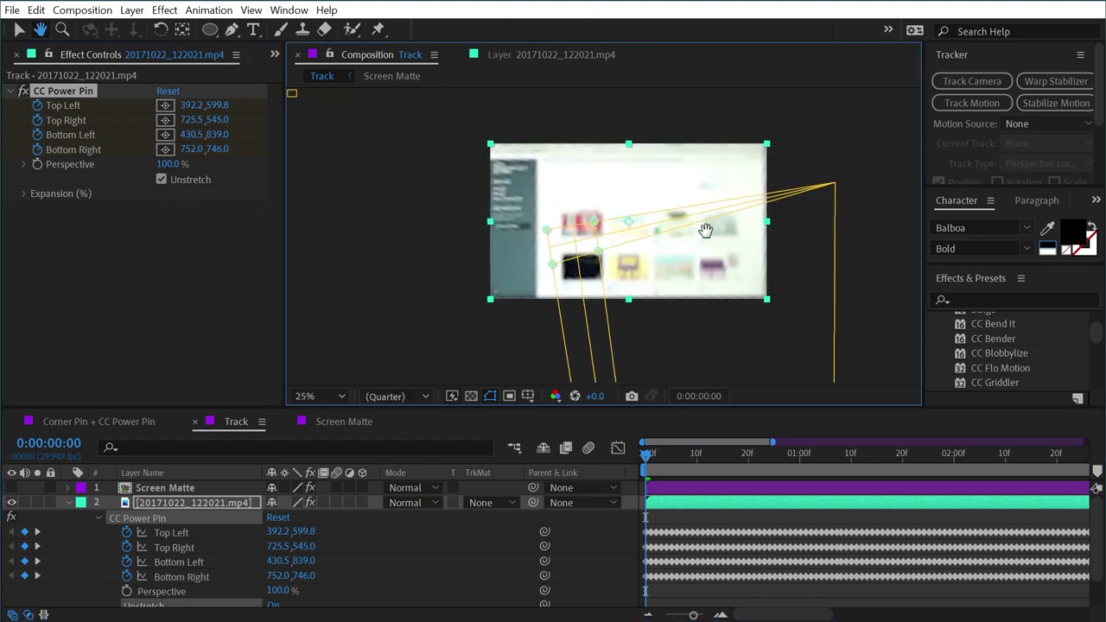
pyautogui.scroll(2, 625, 254)
pyautogui.scroll(-3, 714, 227)
pyautogui.hscroll(-3, 719, 227)
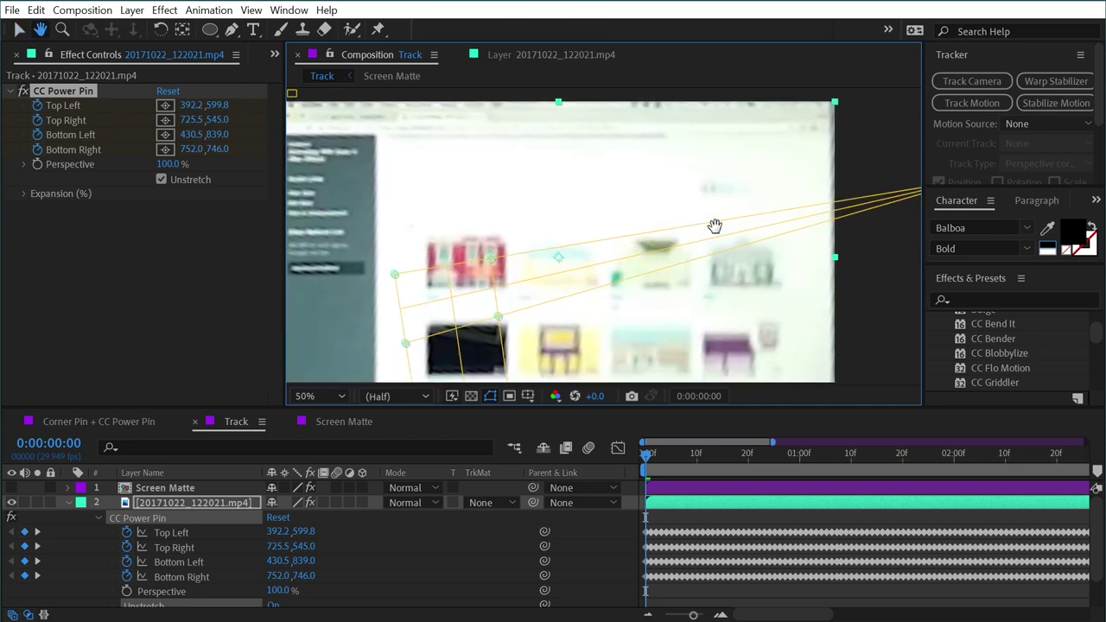
pyautogui.moveTo(635, 407); pyautogui.dragTo(652, 491)
pyautogui.moveTo(648, 537); pyautogui.dragTo(627, 577)
pyautogui.scroll(-5, 784, 549)
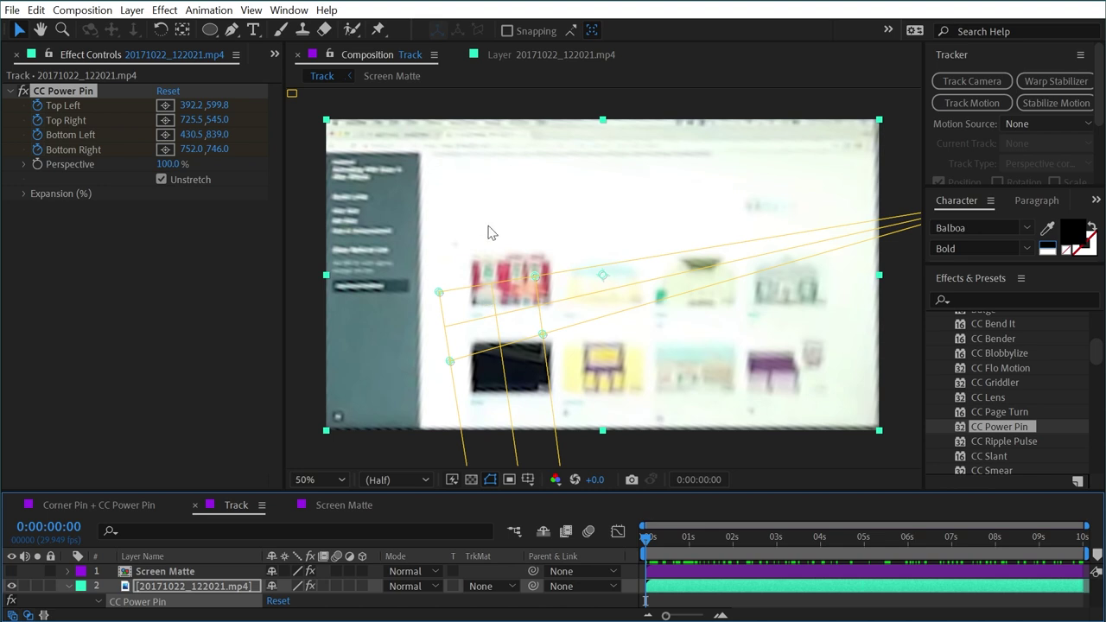
# Search 'vene', add Venetian Blinds below CC Power Pin, and disable CC Power Pin.
pyautogui.click(546, 301)
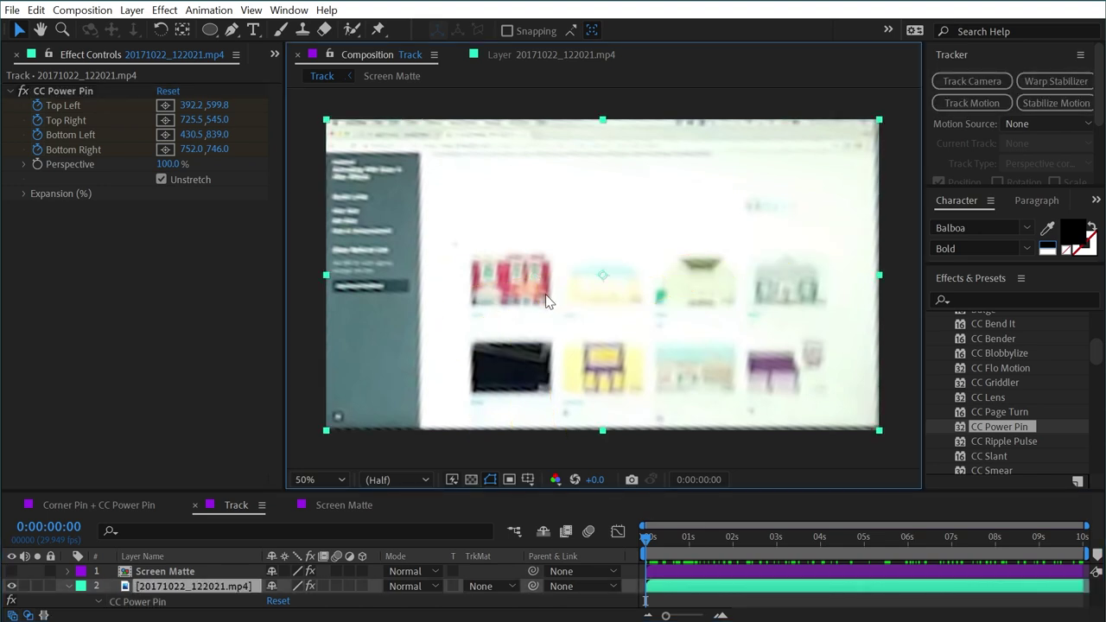
pyautogui.click(978, 299)
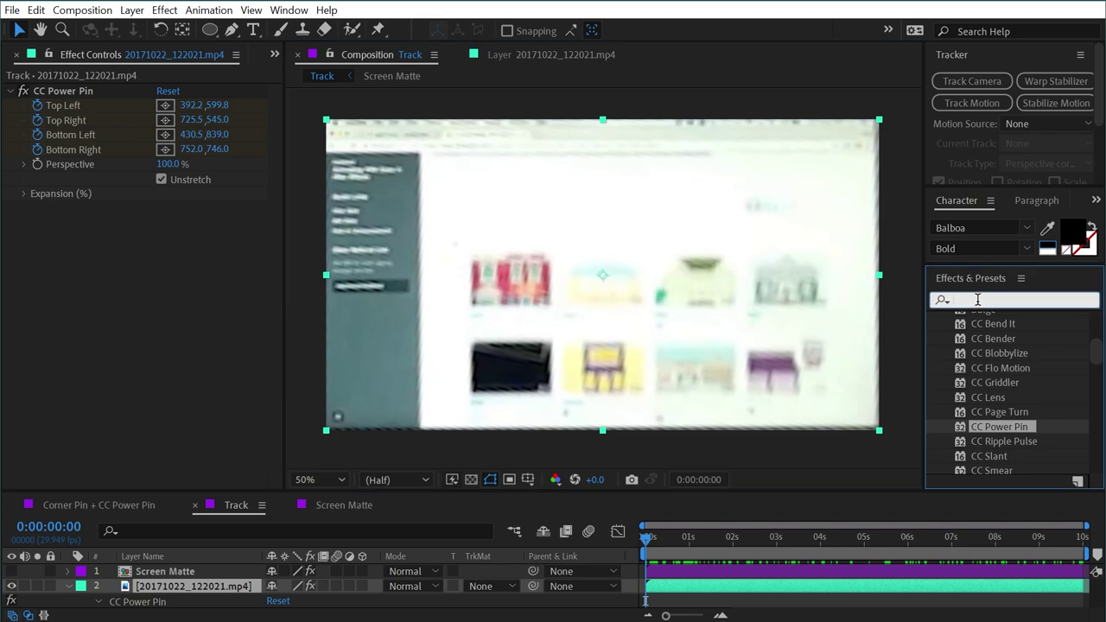
pyautogui.write('vene')
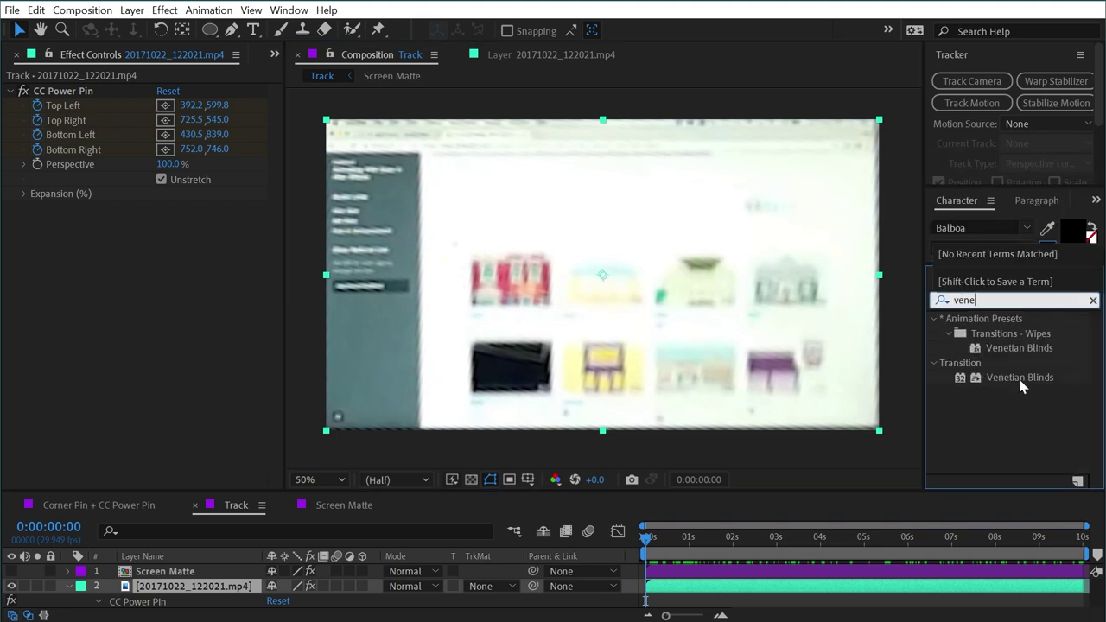
pyautogui.moveTo(1020, 377); pyautogui.dragTo(212, 329)
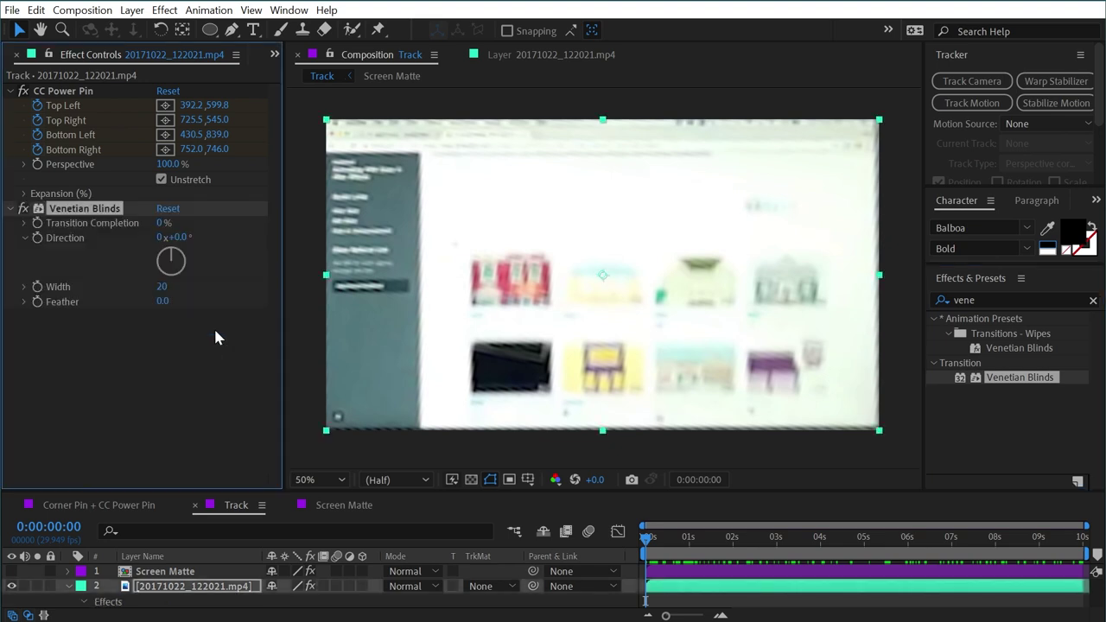
pyautogui.click(23, 90)
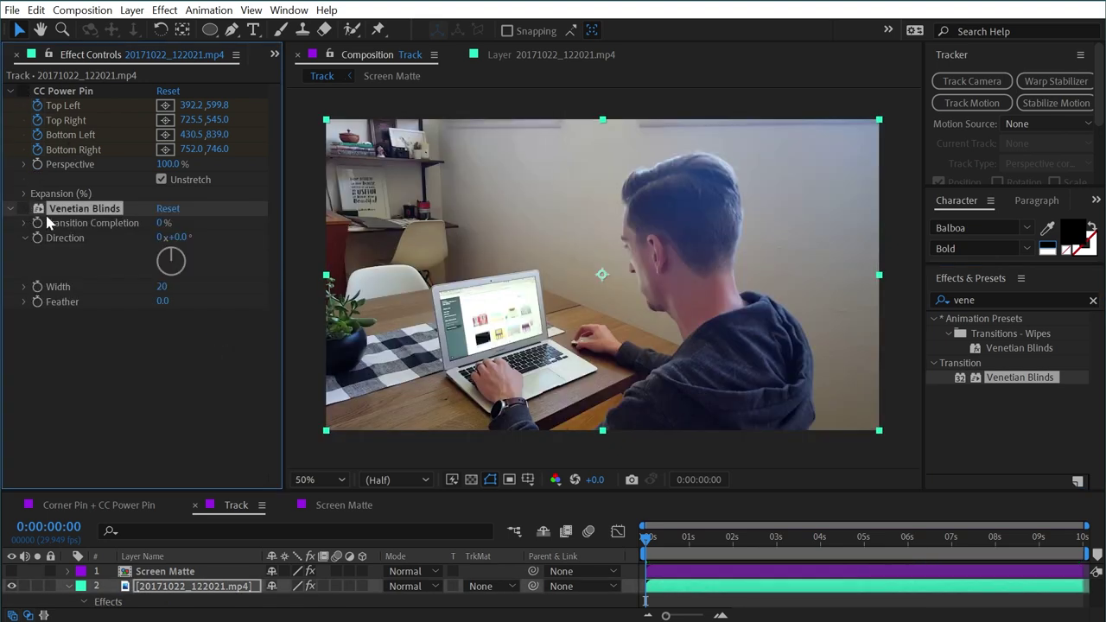
# At about 3 seconds, set Venetian Blinds to 50% Transition Completion and 90° Direction.
pyautogui.moveTo(1010, 537); pyautogui.dragTo(835, 565)
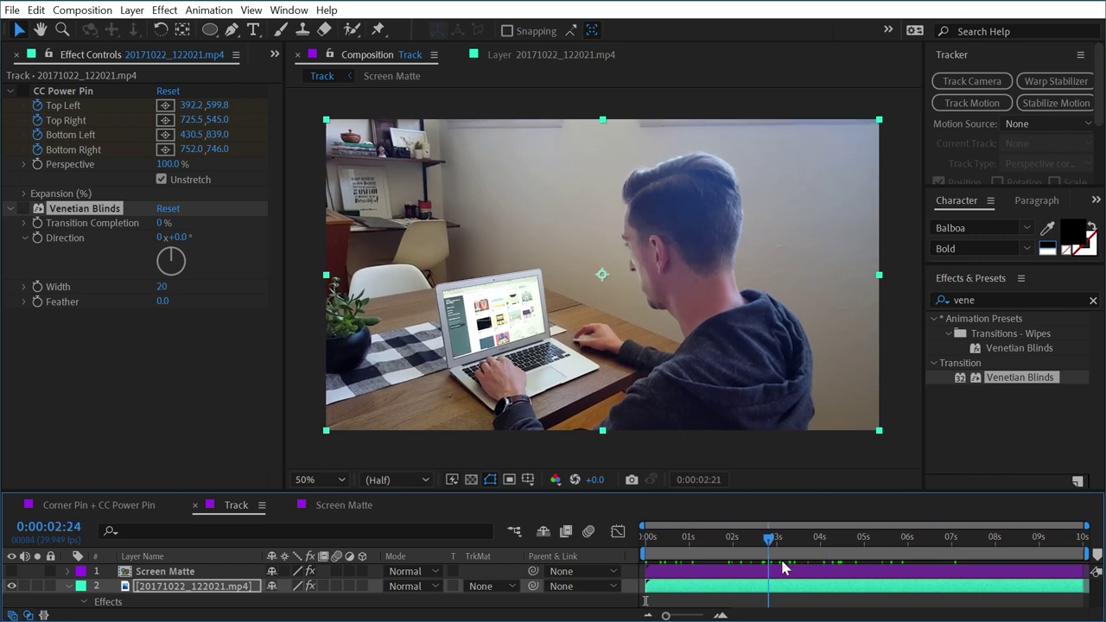
pyautogui.click(23, 209)
pyautogui.moveTo(163, 223); pyautogui.dragTo(201, 225)
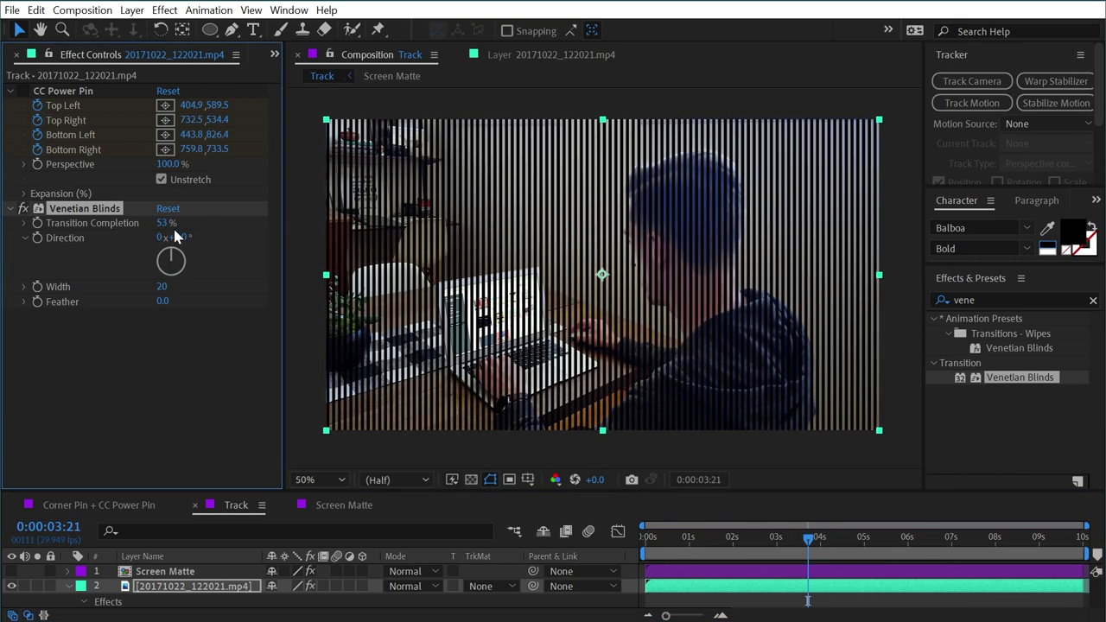
pyautogui.click(165, 224)
pyautogui.write('50')
pyautogui.press('Return')
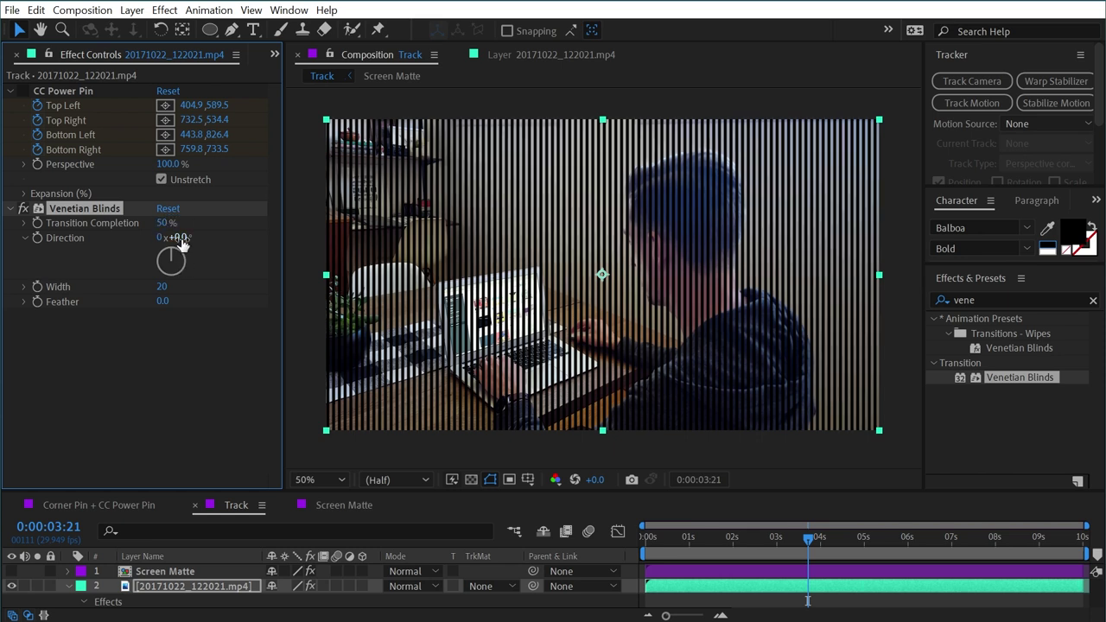
pyautogui.click(180, 237)
pyautogui.write('90')
pyautogui.press('Return')
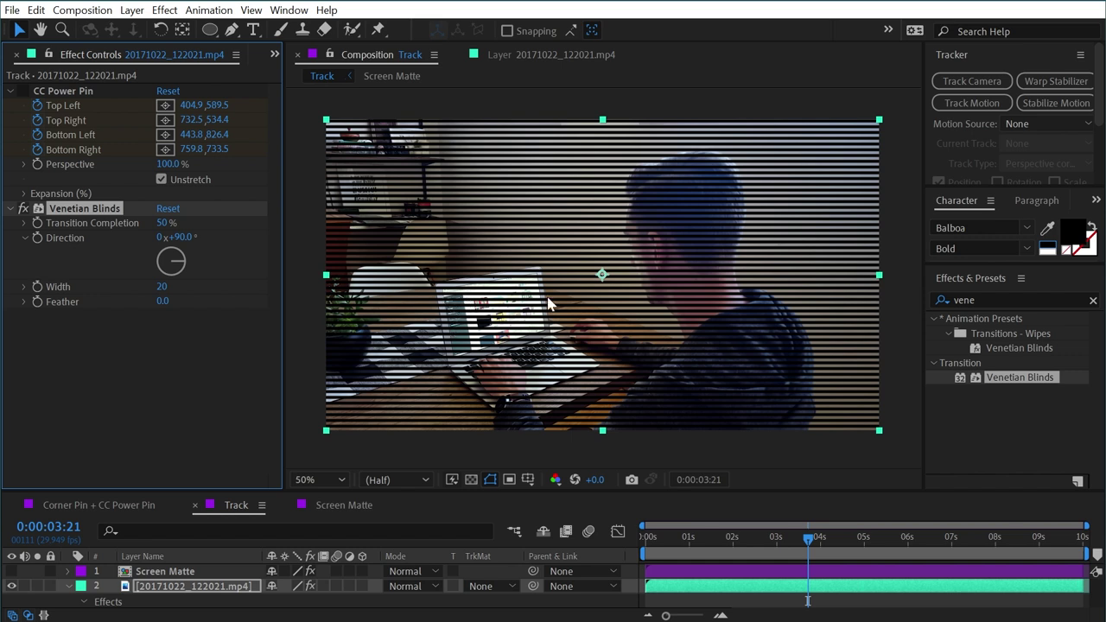
# Re-enable CC Power Pin and briefly check the stripes against the transparency grid.
pyautogui.click(22, 90)
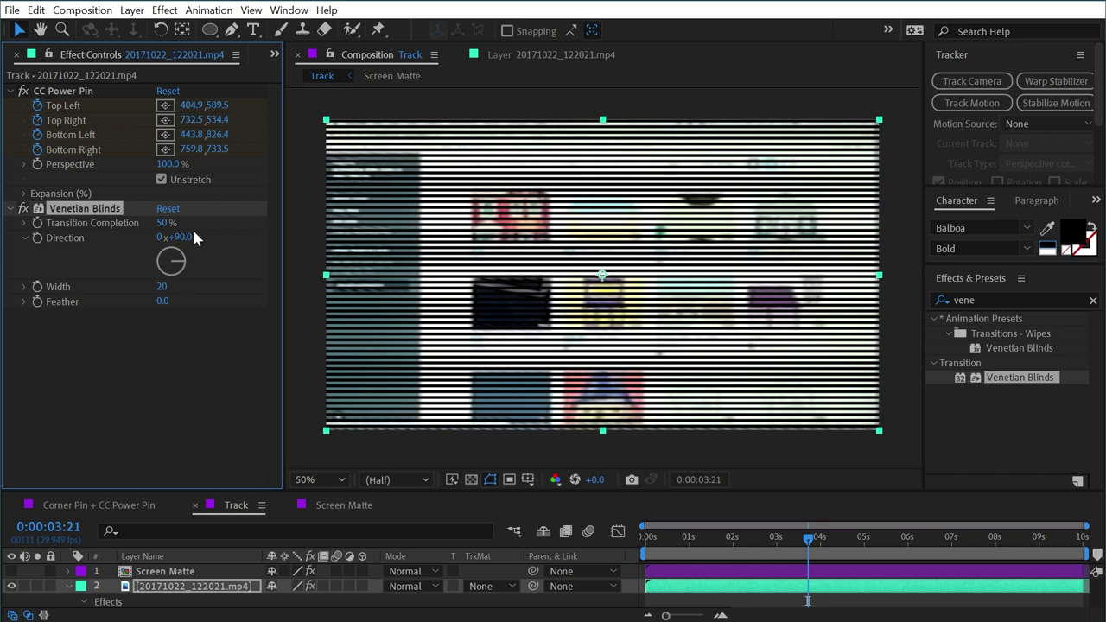
pyautogui.click(471, 480)
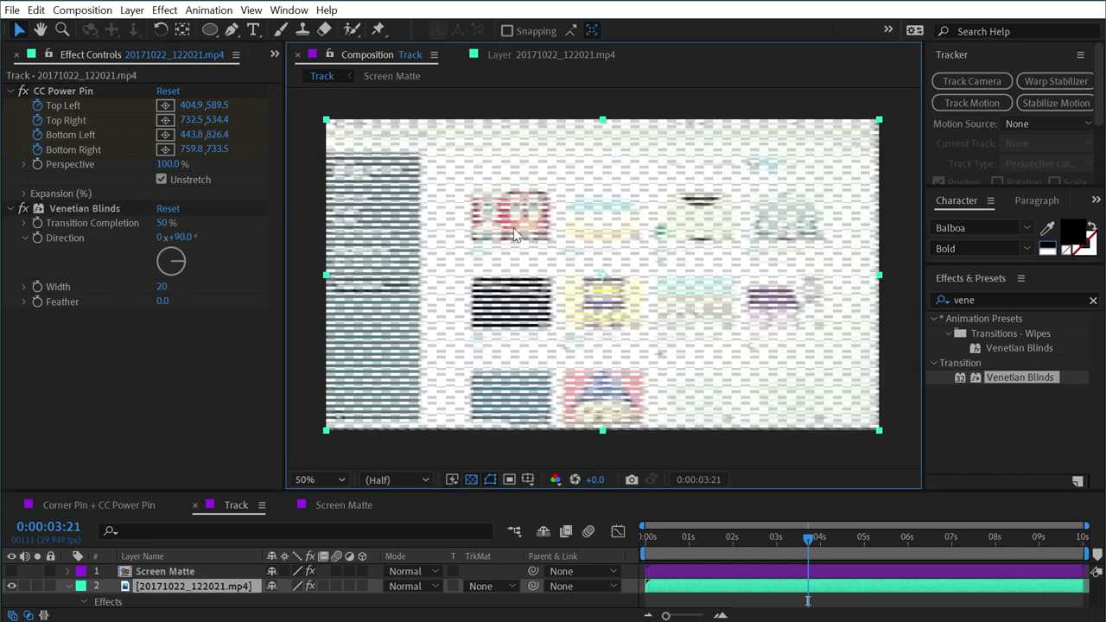
pyautogui.click(471, 480)
# Add Solid Composite to the layer with a muted blue-grey colour.
pyautogui.doubleClick(968, 299)
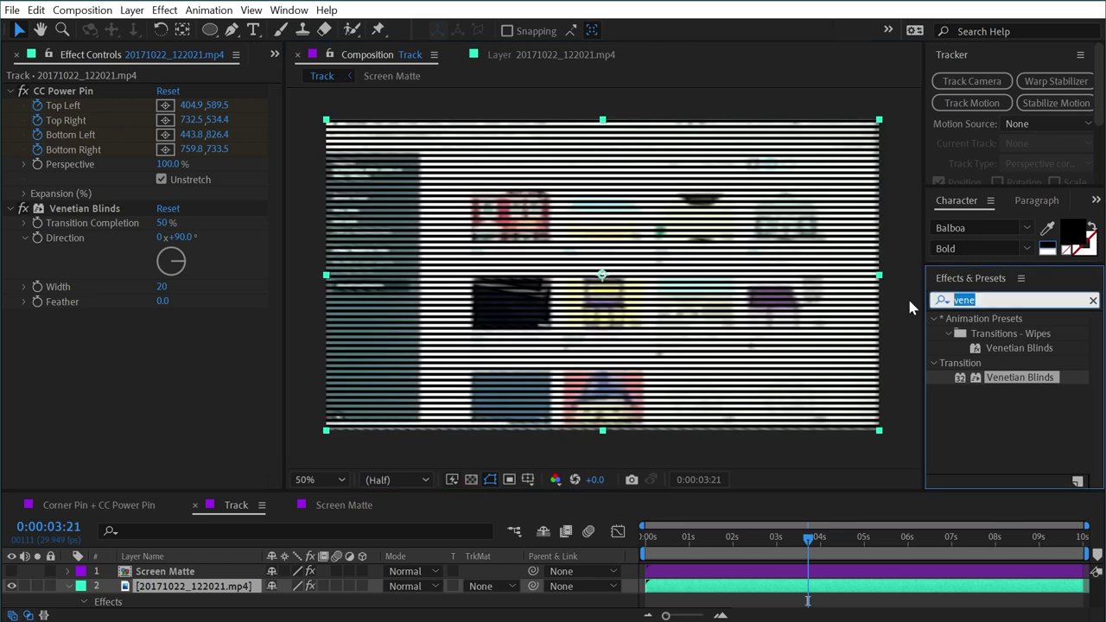
pyautogui.write('solid')
pyautogui.moveTo(932, 332); pyautogui.dragTo(195, 344)
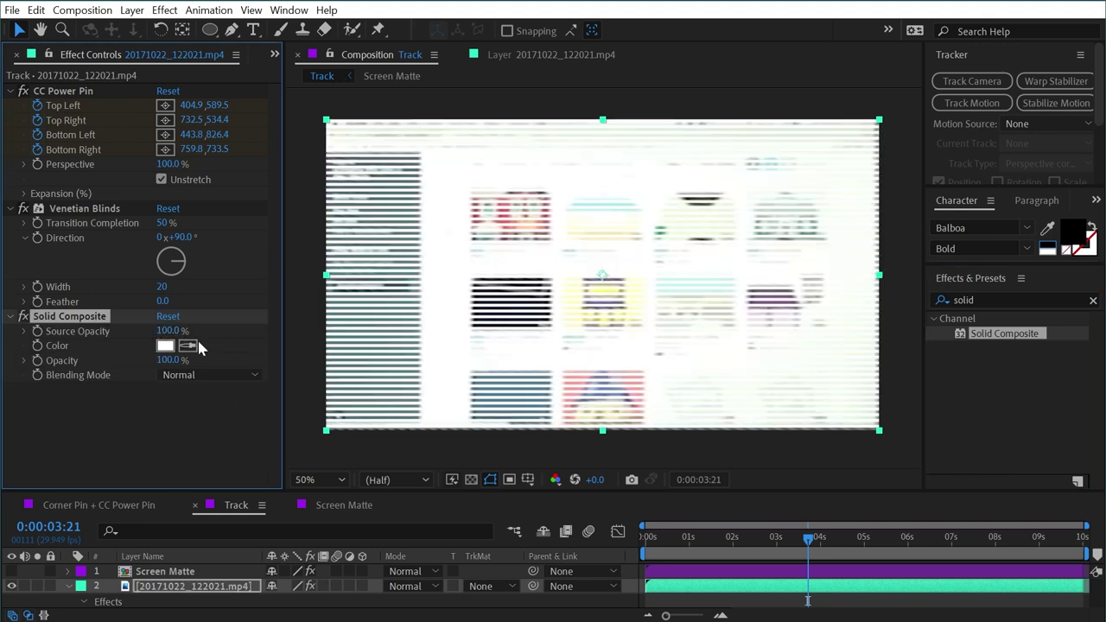
pyautogui.click(164, 346)
pyautogui.moveTo(121, 366); pyautogui.dragTo(41, 377)
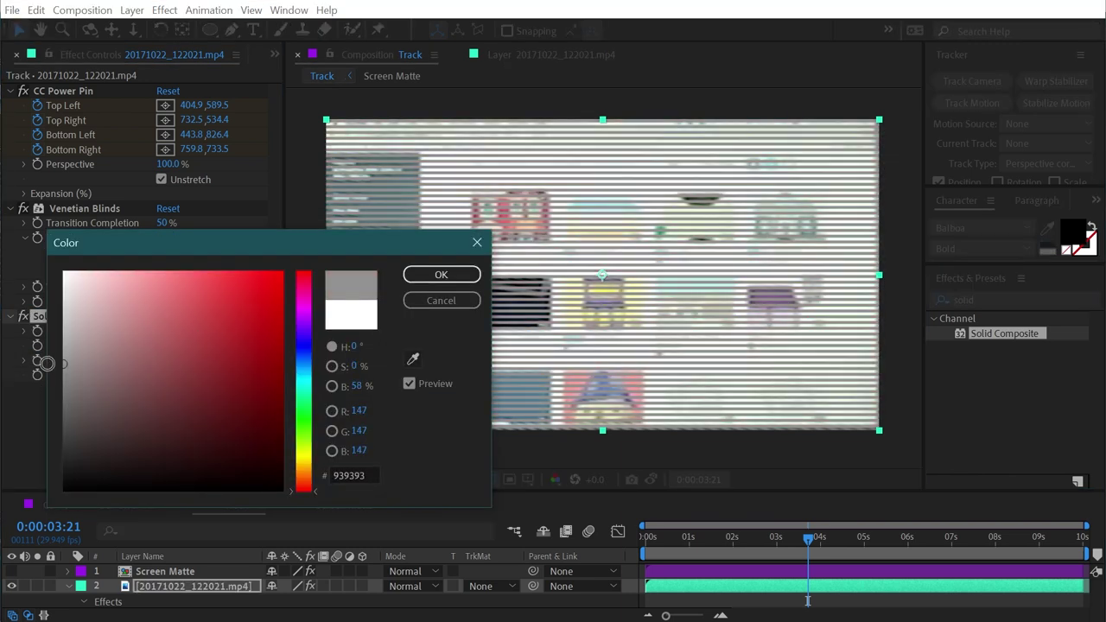
pyautogui.click(301, 363)
pyautogui.moveTo(213, 369); pyautogui.dragTo(132, 391)
pyautogui.click(438, 281)
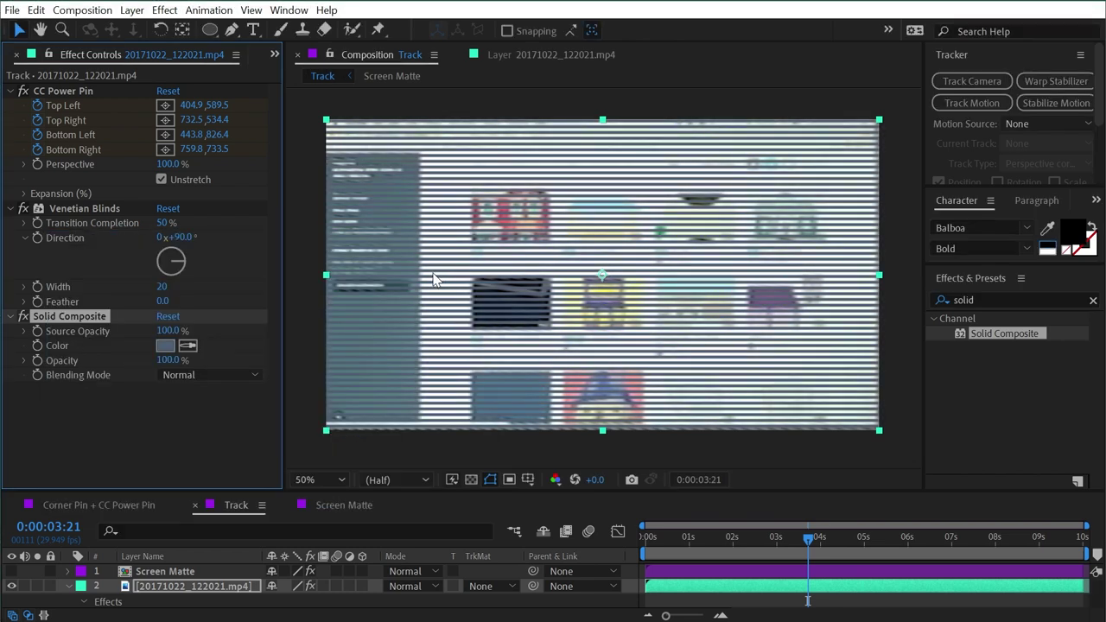
# Duplicate CC Power Pin, move CC Power Pin 2 below Solid Composite, and uncheck its Unstretch.
pyautogui.click(61, 92)
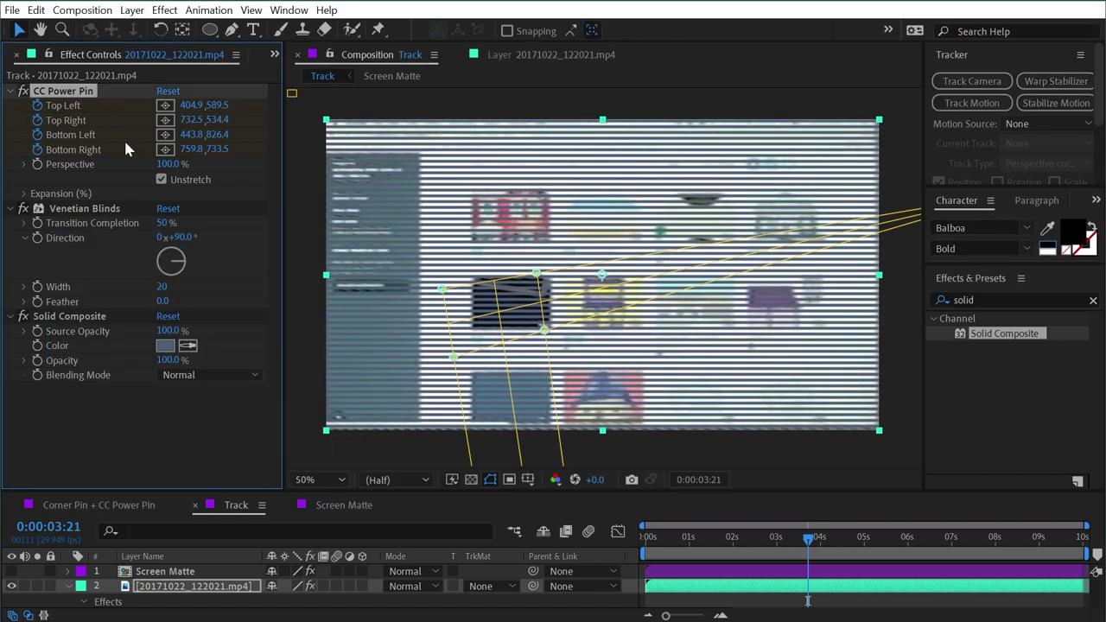
pyautogui.hotkey('ctrl', 'd')
pyautogui.moveTo(87, 200); pyautogui.dragTo(101, 468)
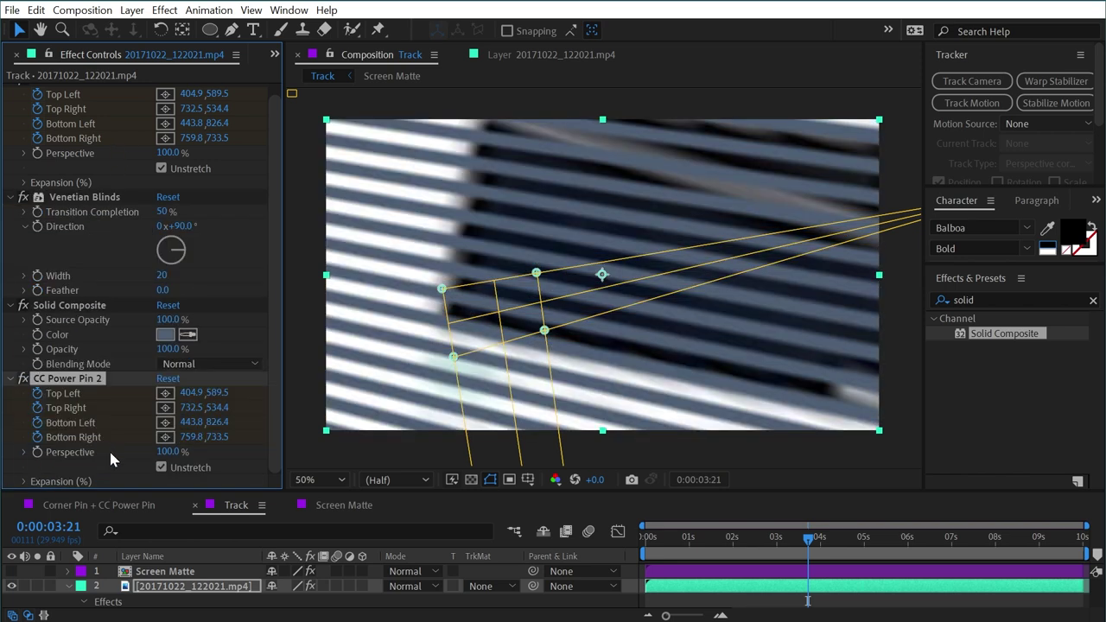
pyautogui.click(161, 468)
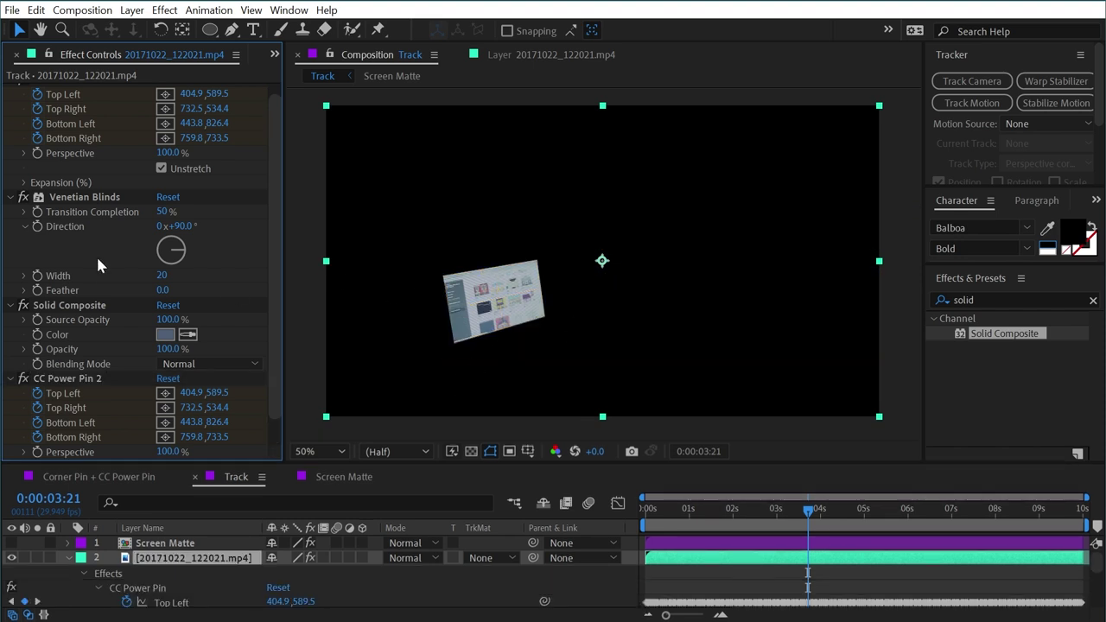
pyautogui.press('.')
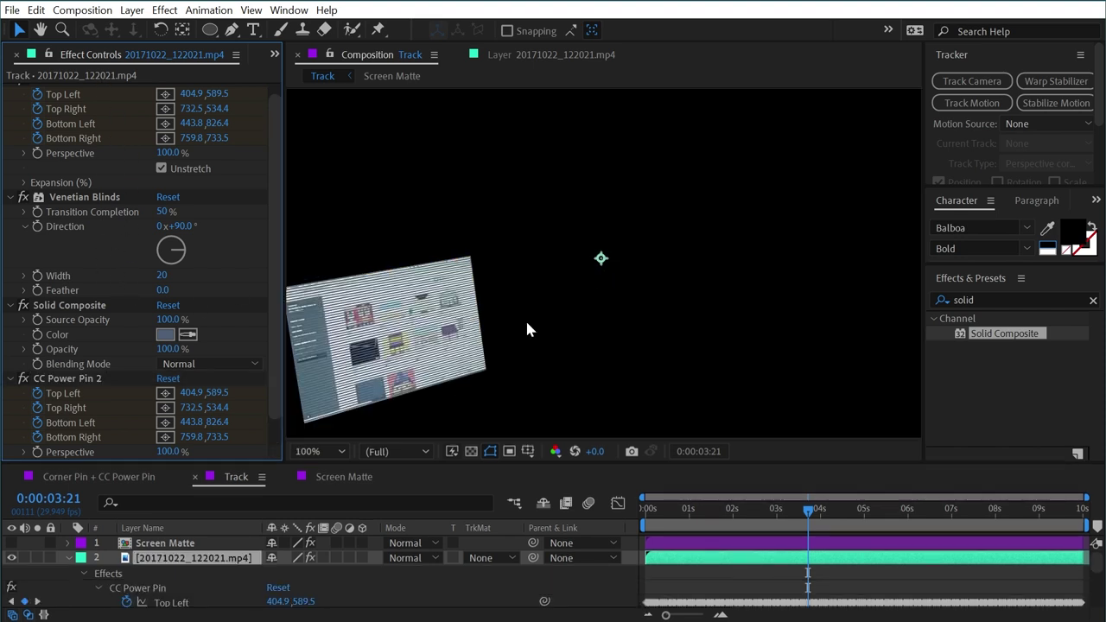
pyautogui.moveTo(515, 295); pyautogui.dragTo(677, 239)
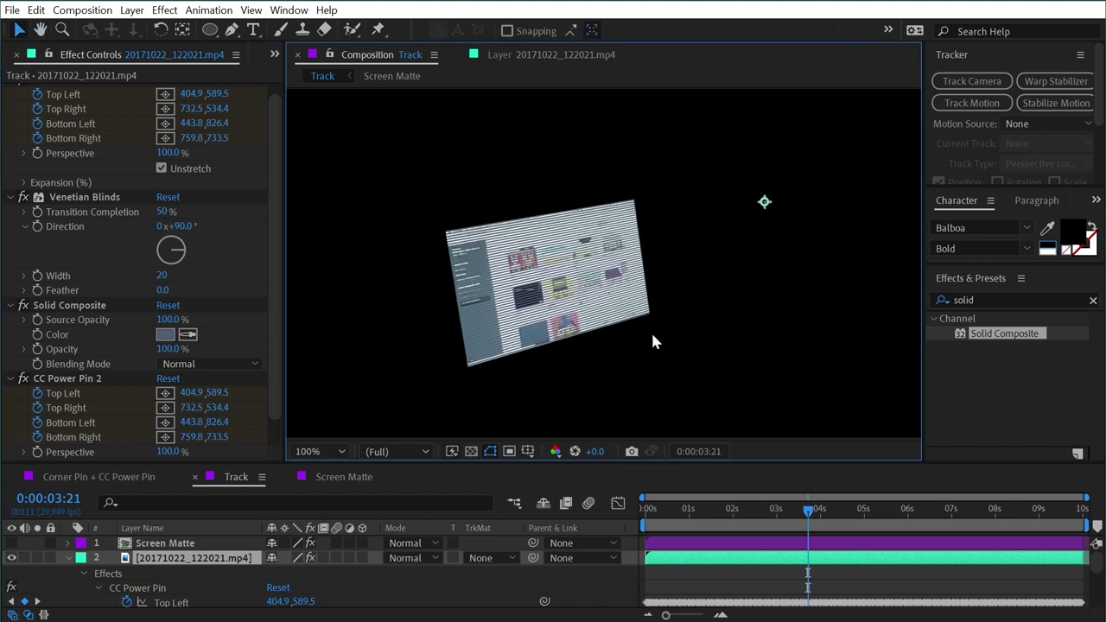
# Set blinds Transition Completion to 76% and recentre the composition at half size.
pyautogui.moveTo(173, 212)
pyautogui.mouseDown()
pyautogui.moveTo(122, 208)
pyautogui.moveTo(194, 202)
pyautogui.moveTo(177, 199)
pyautogui.moveTo(173, 213)
pyautogui.mouseUp()
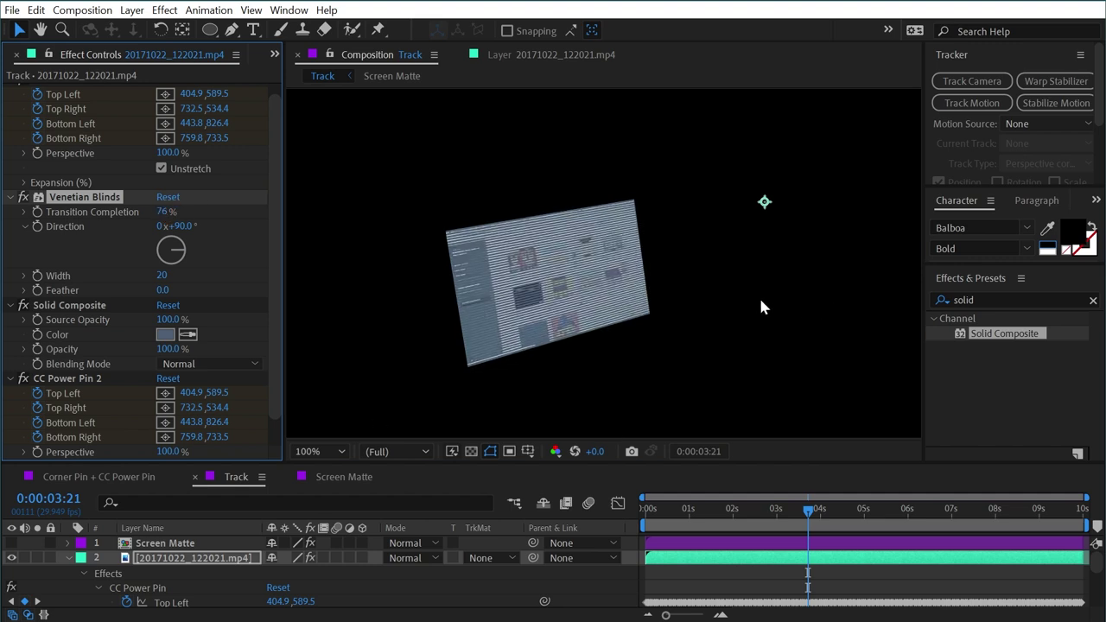
pyautogui.press(',')
pyautogui.press('h')
pyautogui.moveTo(724, 198); pyautogui.dragTo(662, 230)
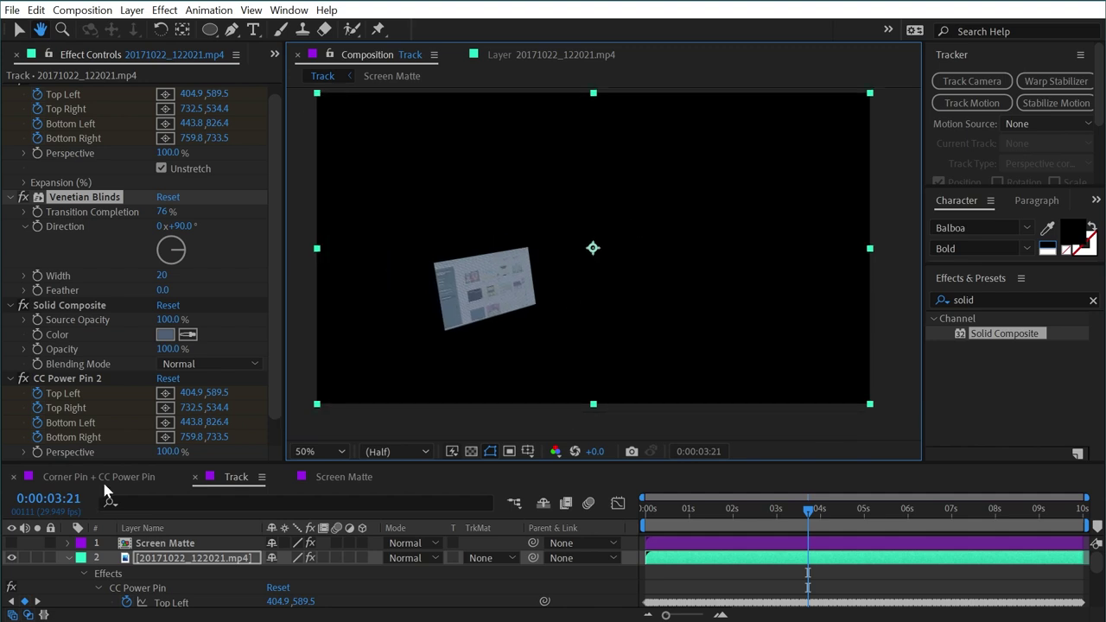
pyautogui.press('v')
pyautogui.click(986, 298)
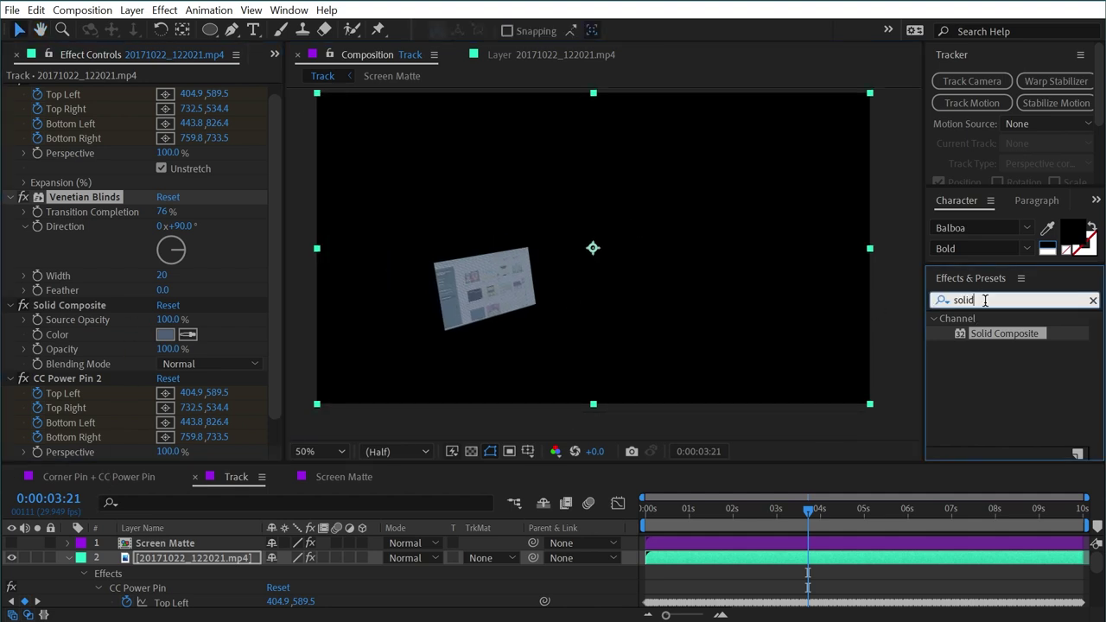
# Add CC Composite with RGB Only off and Composite Original set to Behind.
pyautogui.doubleClick(986, 300)
pyautogui.write('compo')
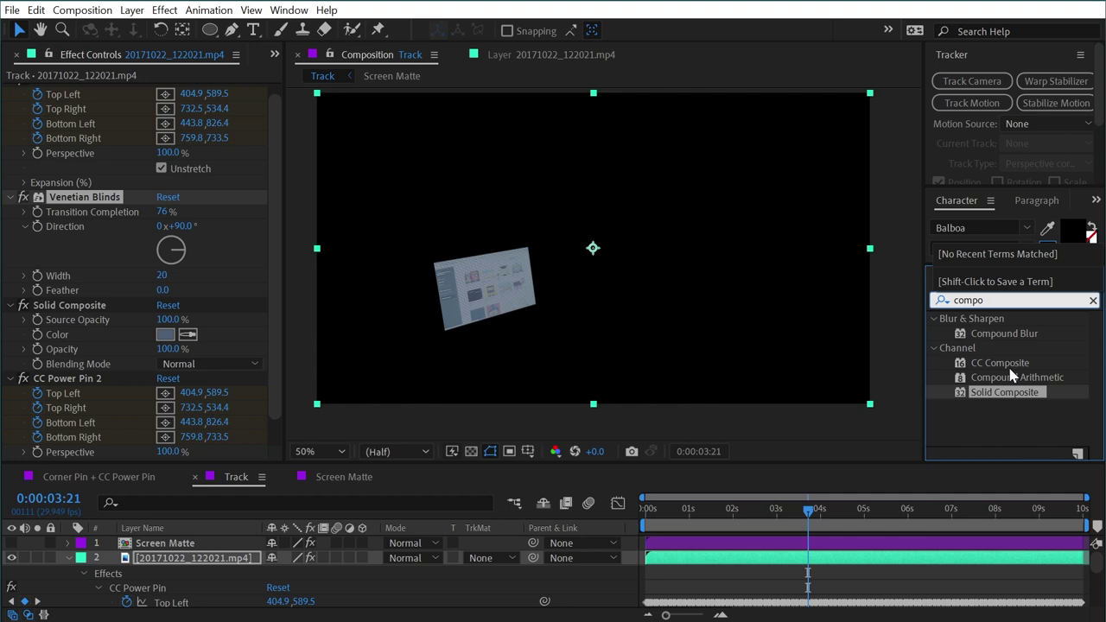
pyautogui.moveTo(1007, 364); pyautogui.dragTo(117, 448)
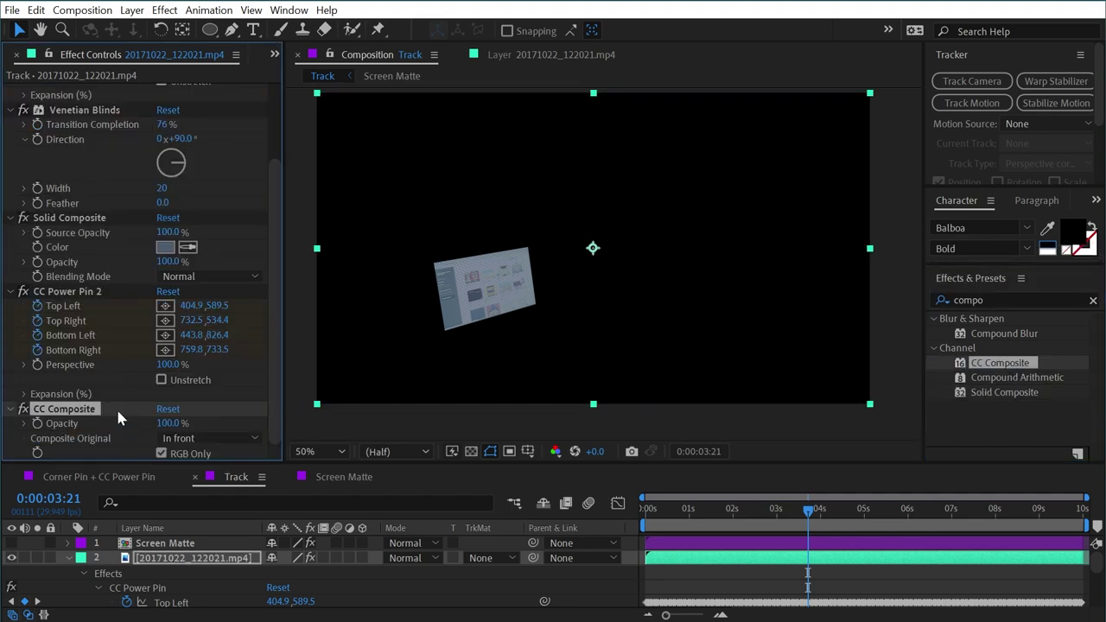
pyautogui.click(161, 454)
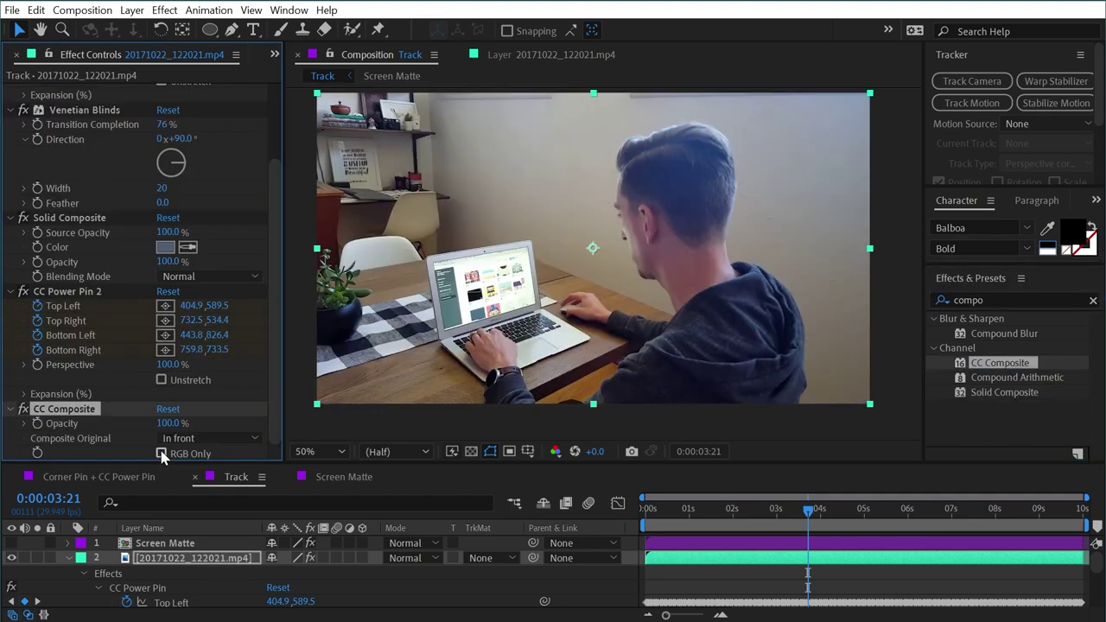
pyautogui.click(206, 438)
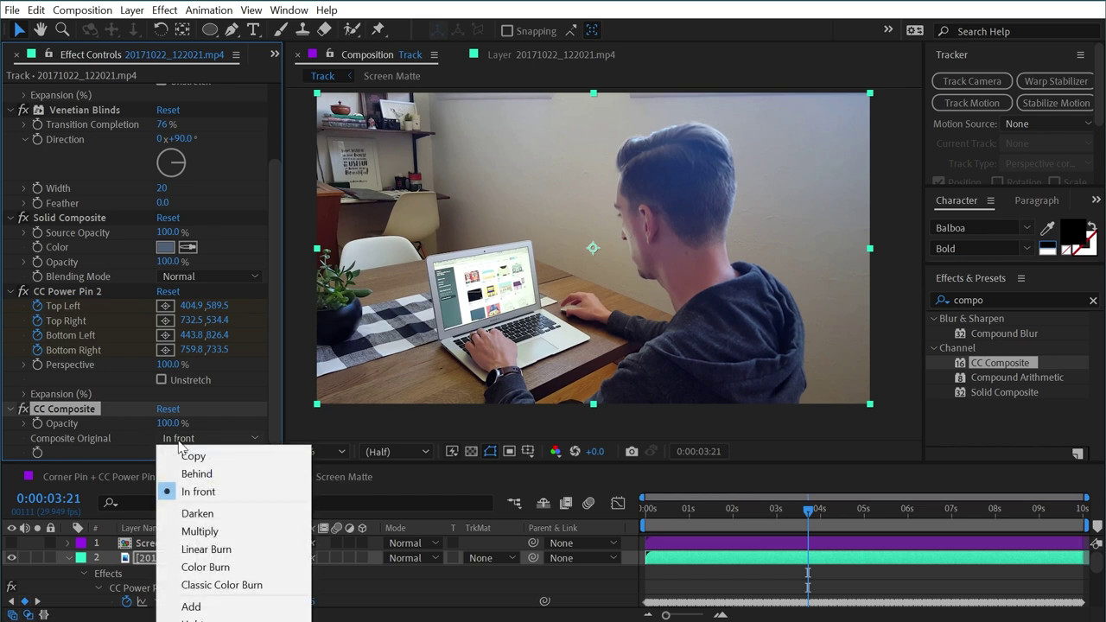
pyautogui.click(215, 475)
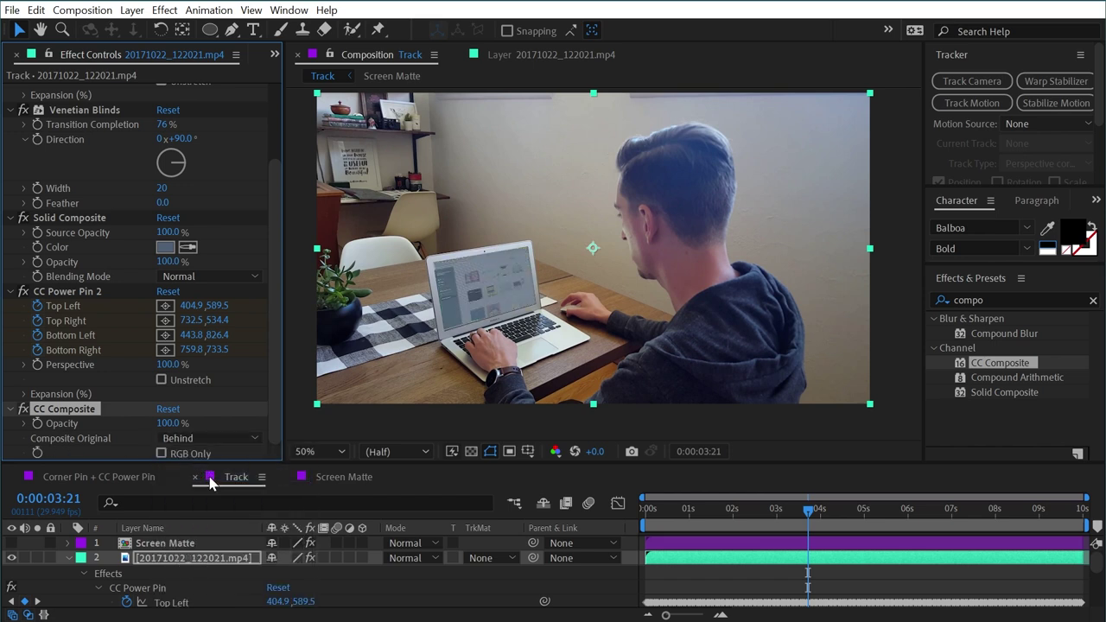
# Move to 0:00:02:11, zoom in, and pan onto the laptop screen.
pyautogui.moveTo(736, 519)
pyautogui.mouseDown()
pyautogui.moveTo(646, 518)
pyautogui.moveTo(751, 519)
pyautogui.mouseUp()
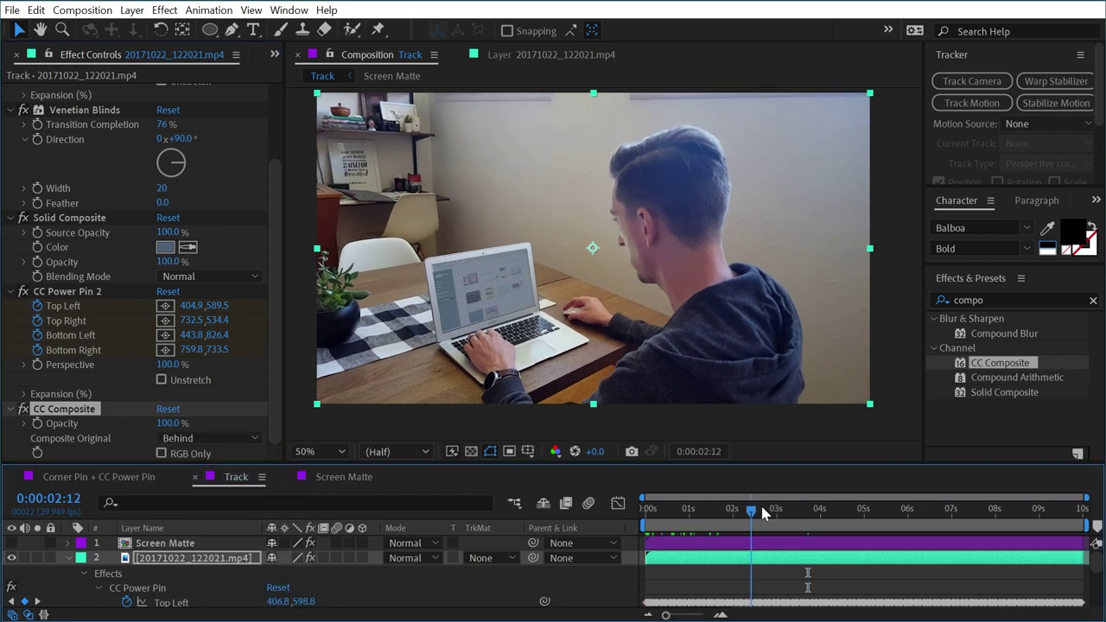
pyautogui.scroll(1, 389, 302)
pyautogui.scroll(1, 624, 272)
pyautogui.press('h')
pyautogui.moveTo(585, 216); pyautogui.dragTo(596, 245)
# Set Venetian Blinds to 40% transition completion with a blind width of 9.
pyautogui.press('v')
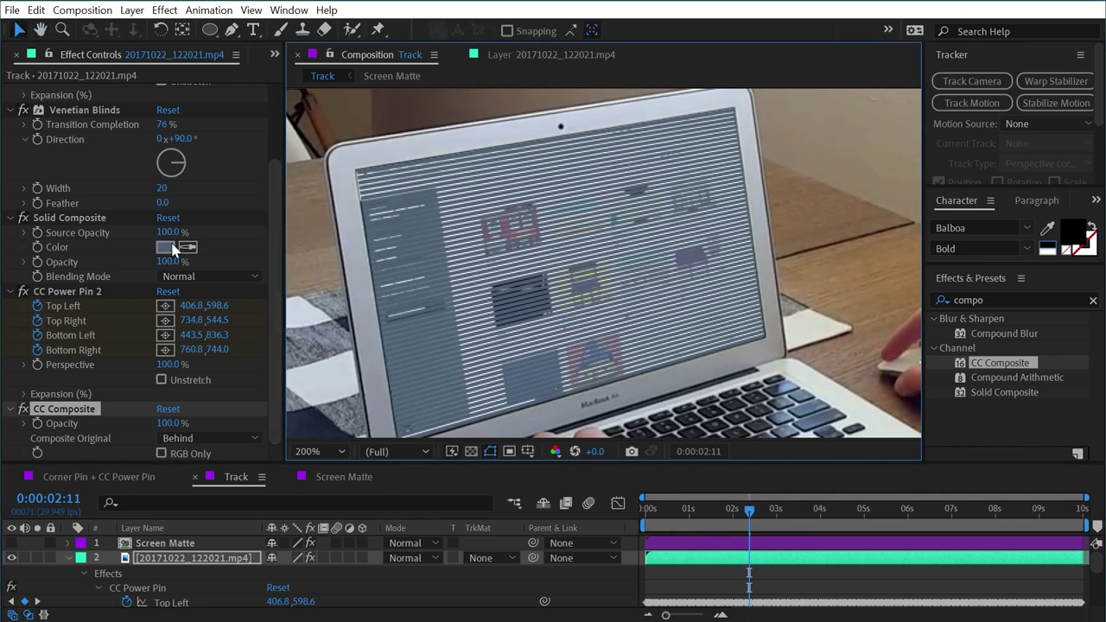
pyautogui.moveTo(168, 128); pyautogui.dragTo(134, 124)
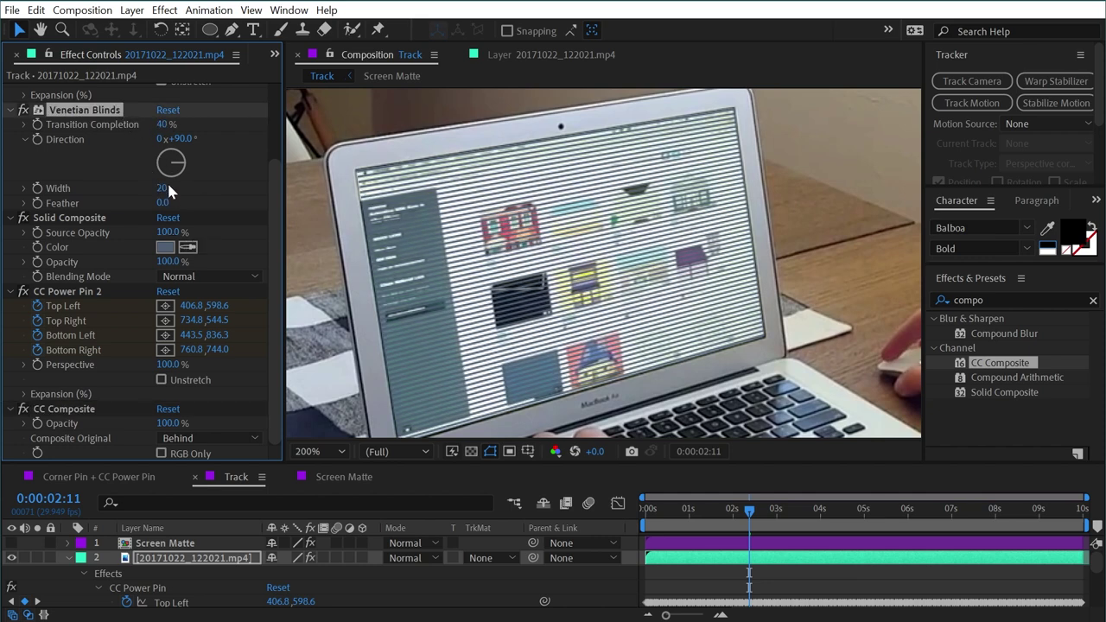
pyautogui.moveTo(144, 185); pyautogui.dragTo(159, 186)
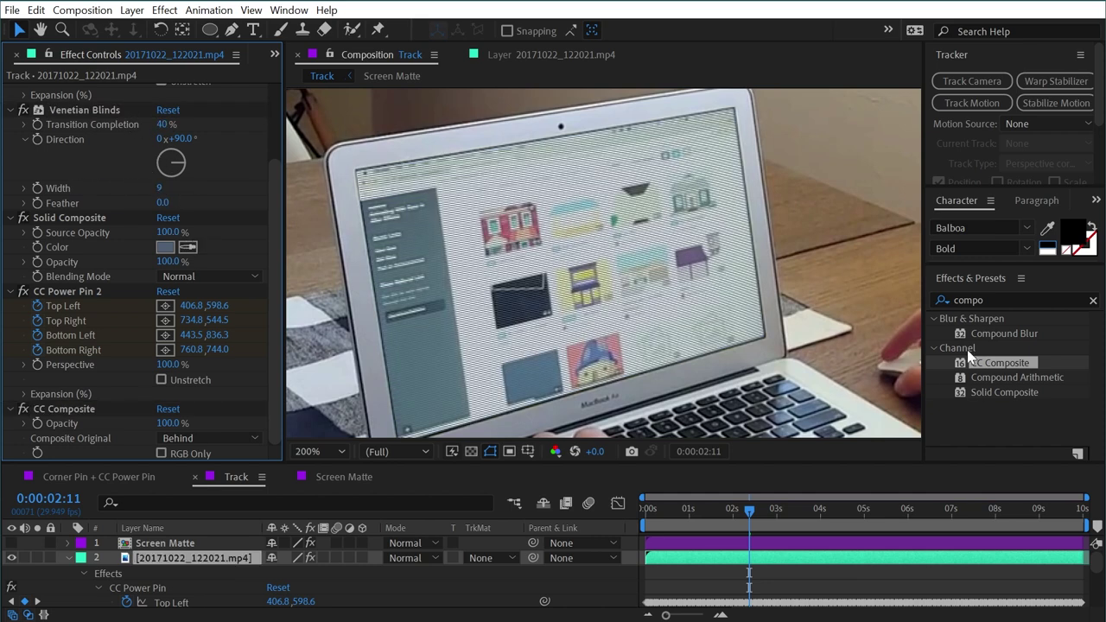
# Apply Glow to the footage layer with threshold 92.5% and radius 91.0.
pyautogui.hotkey('ctrl', 'f')
pyautogui.write('glow')
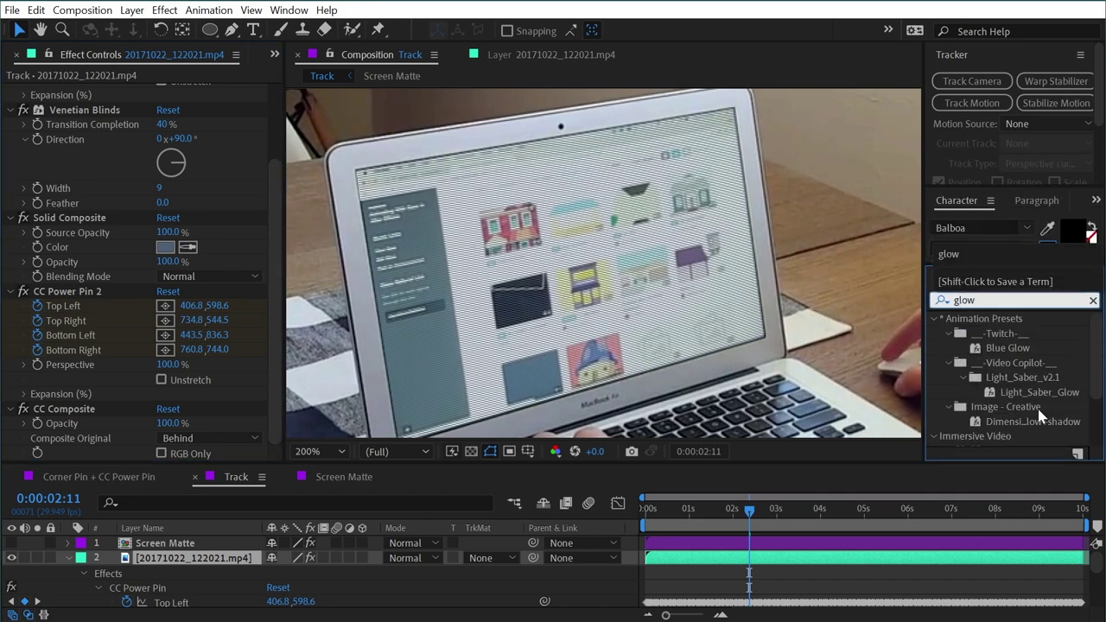
pyautogui.scroll(-3, 1029, 420)
pyautogui.moveTo(994, 439); pyautogui.dragTo(105, 263)
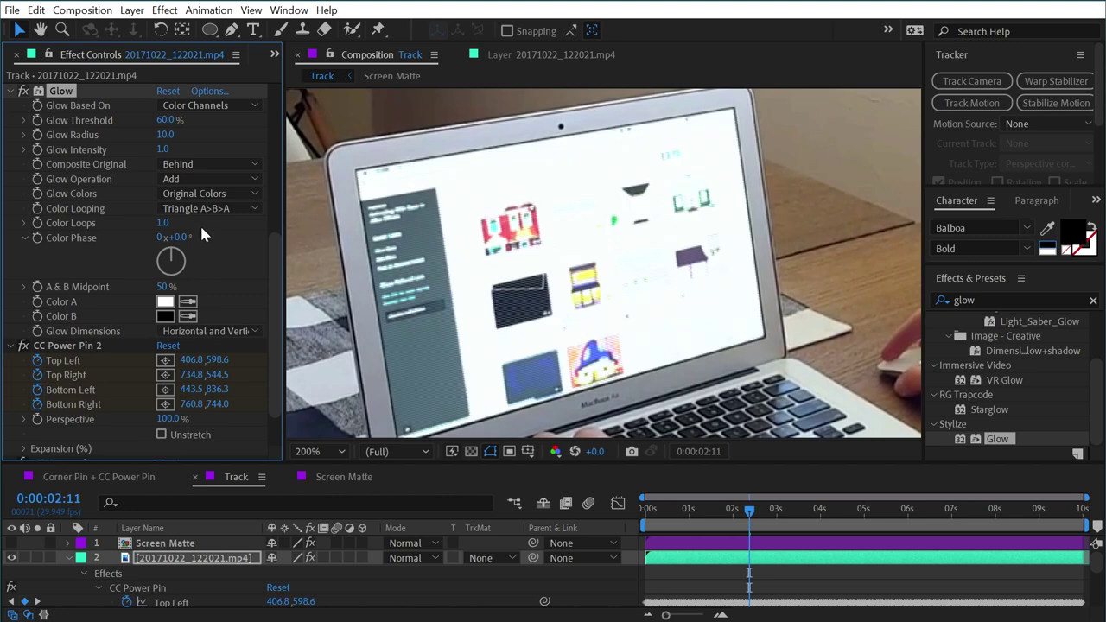
pyautogui.moveTo(167, 135); pyautogui.dragTo(276, 118)
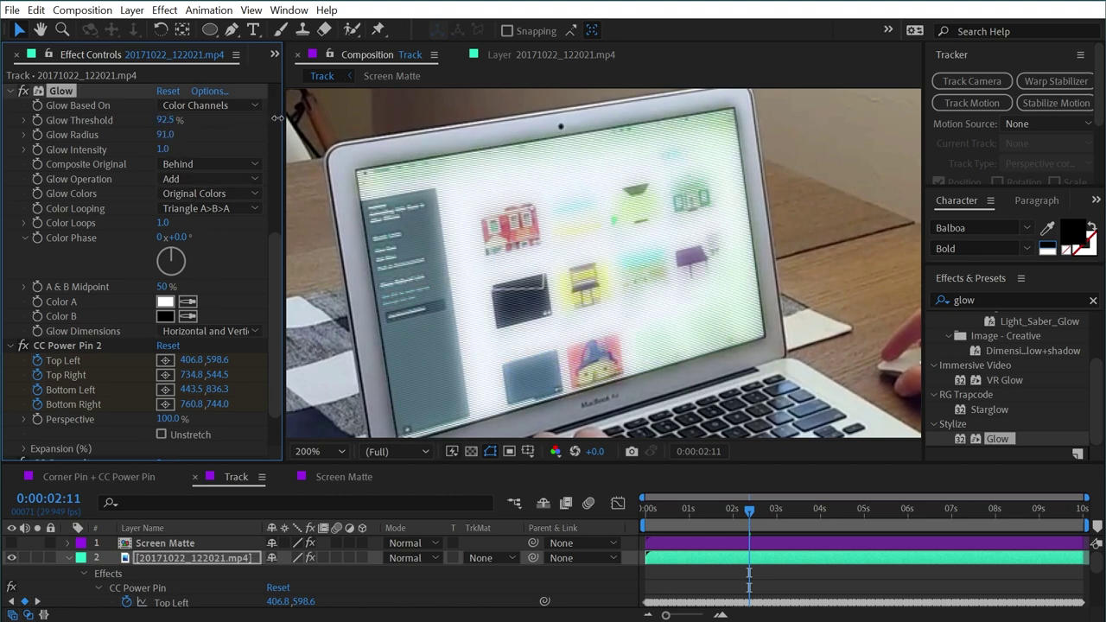
pyautogui.press(',')
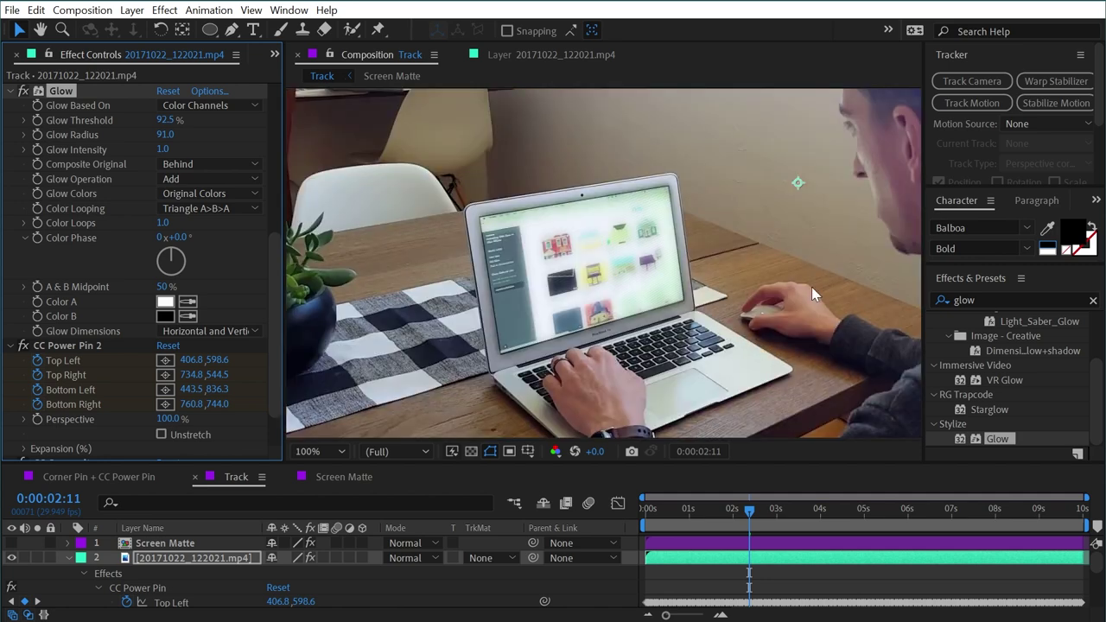
pyautogui.press(',')
pyautogui.moveTo(722, 237); pyautogui.dragTo(569, 238)
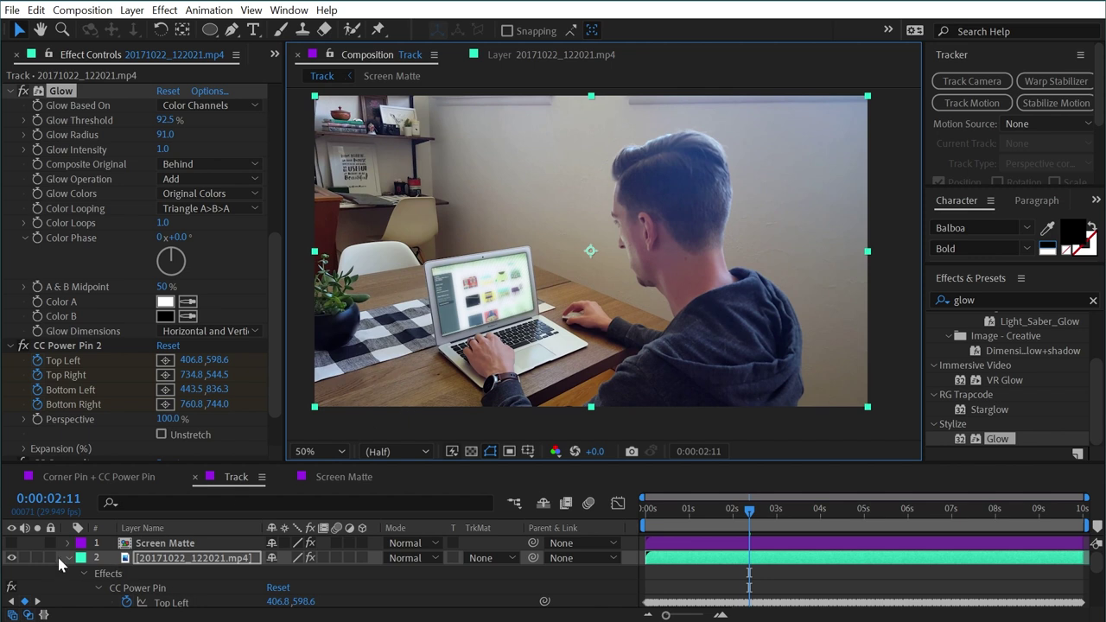
# Disable the footage layer's effects and make the Screen Matte layer visible.
pyautogui.click(121, 574)
pyautogui.press('e')
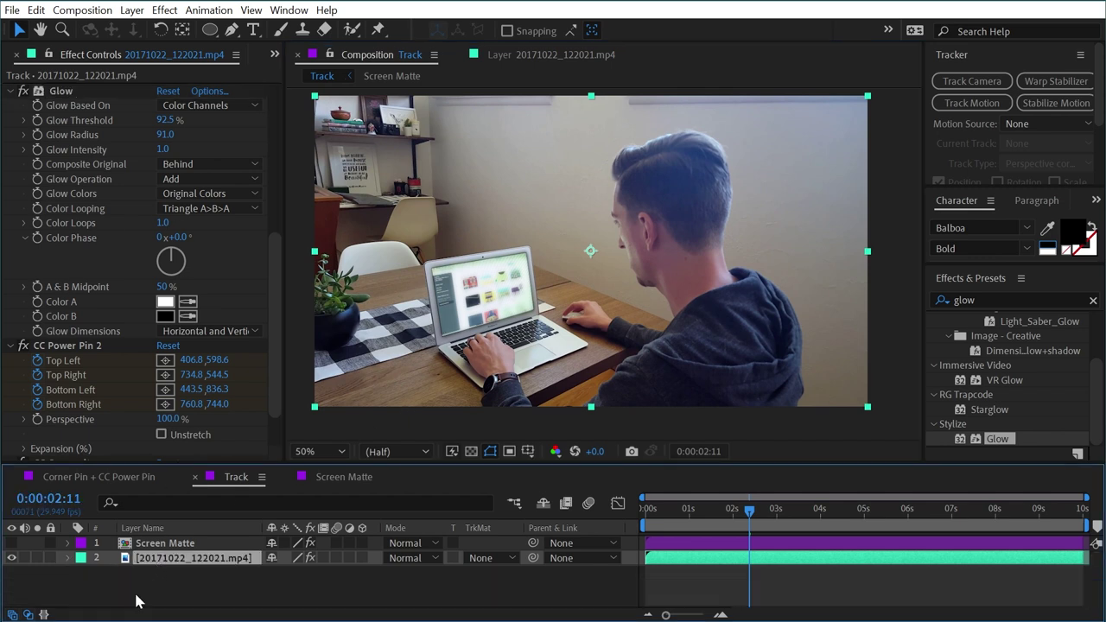
pyautogui.scroll(-2, 78, 601)
pyautogui.scroll(2, 52, 594)
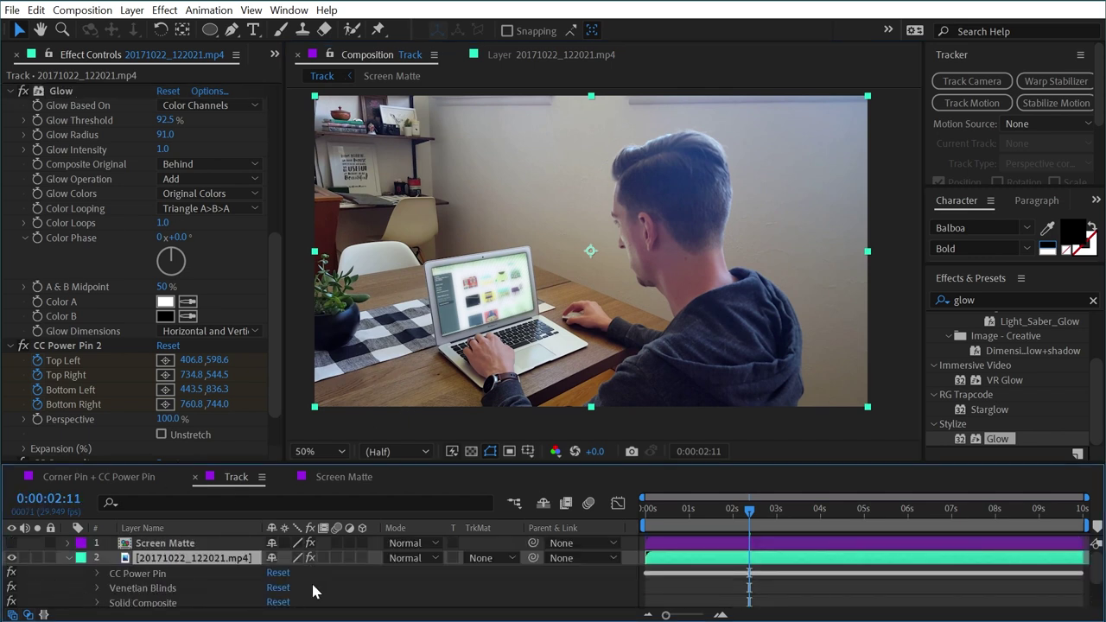
pyautogui.click(310, 557)
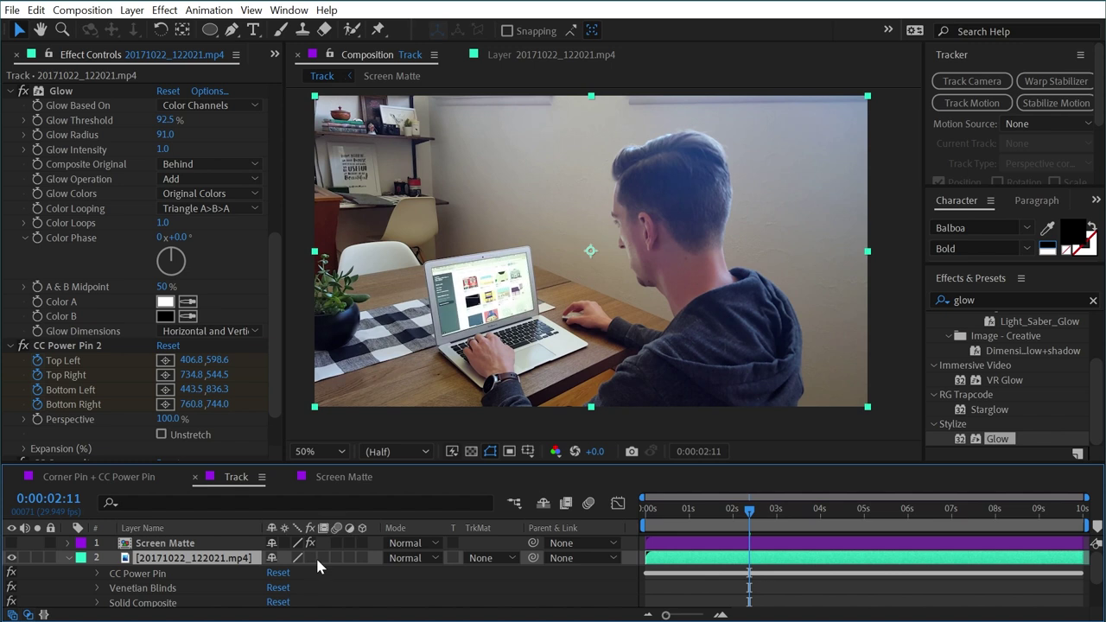
pyautogui.click(12, 543)
# Set Screen Matte's CC Power Pin Top Expansion to 13.2%.
pyautogui.click(164, 544)
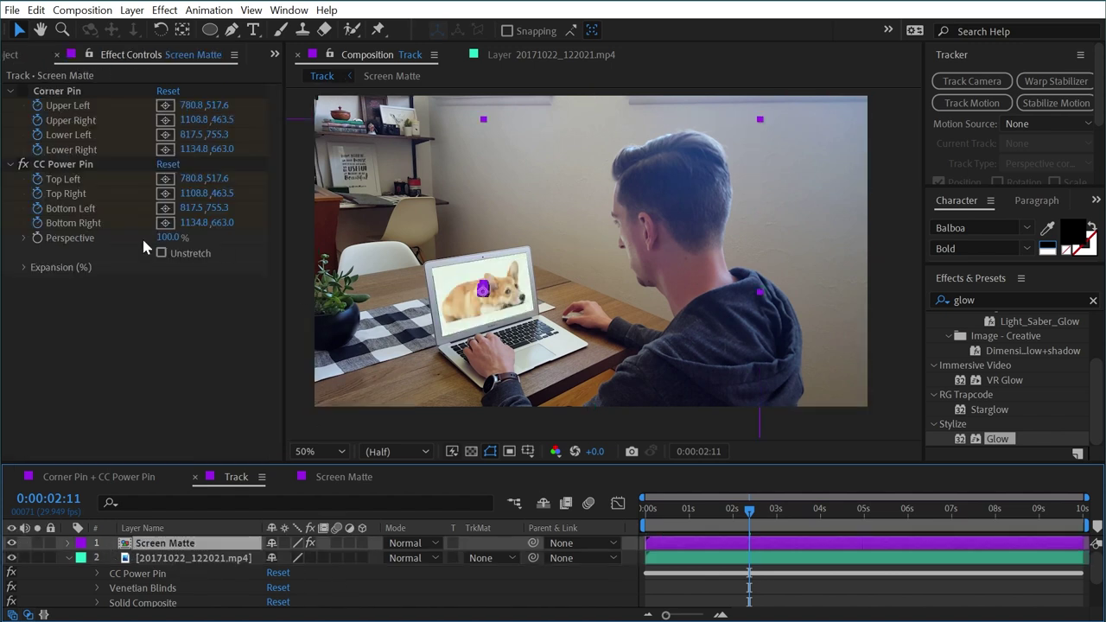
pyautogui.click(24, 267)
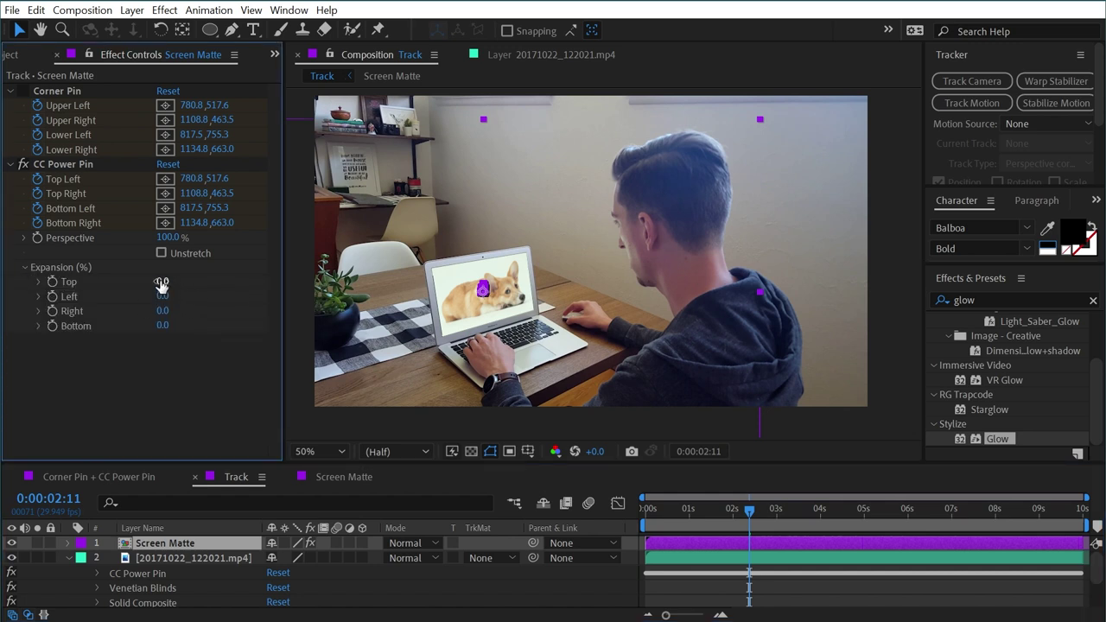
pyautogui.moveTo(161, 286)
pyautogui.mouseDown()
pyautogui.moveTo(117, 280)
pyautogui.moveTo(171, 281)
pyautogui.moveTo(169, 297)
pyautogui.mouseUp()
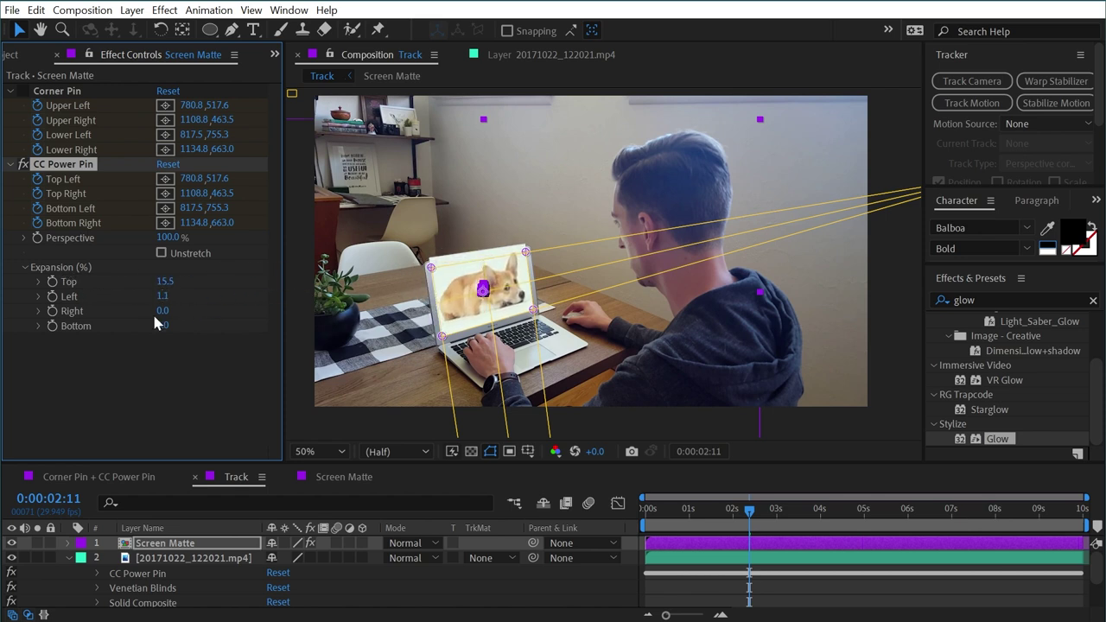
pyautogui.hotkey('ctrl', 'z')
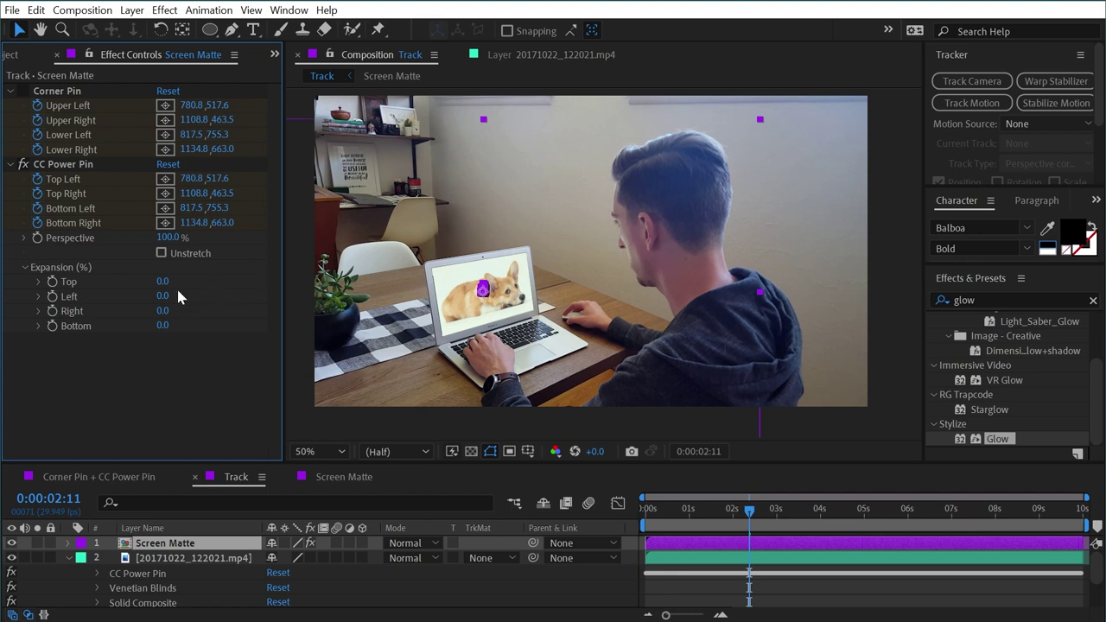
pyautogui.moveTo(163, 282); pyautogui.dragTo(256, 266)
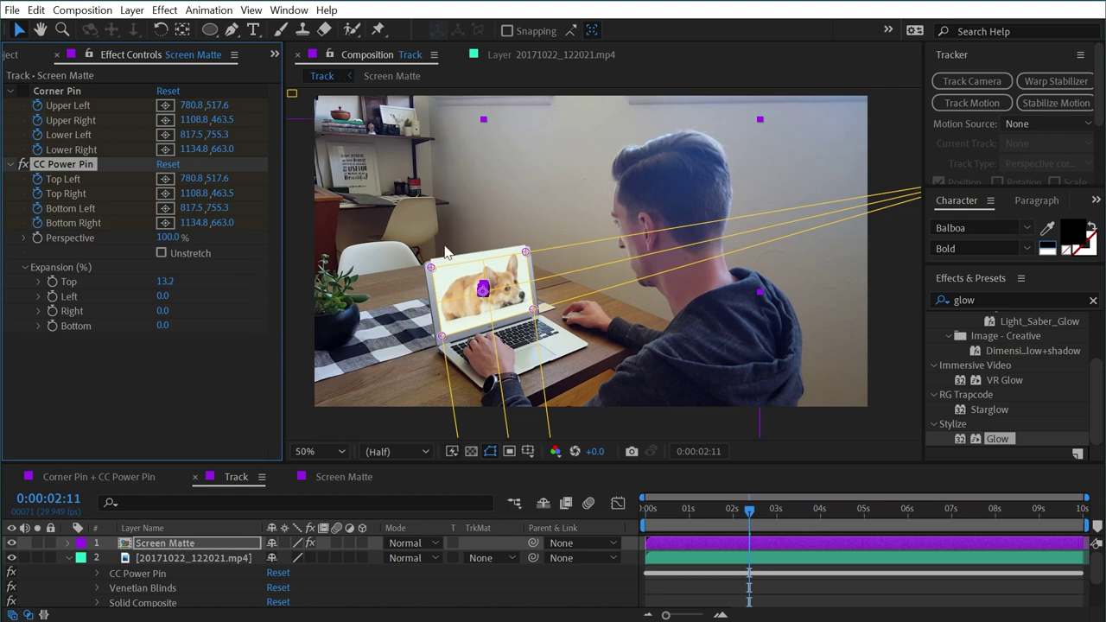
# In the Screen Matte precomp, add a rectangle mask trimming the corgi image's top.
pyautogui.doubleClick(489, 370)
pyautogui.press(',')
pyautogui.press(',')
pyautogui.hotkey('ctrl', 'shift', 'n')
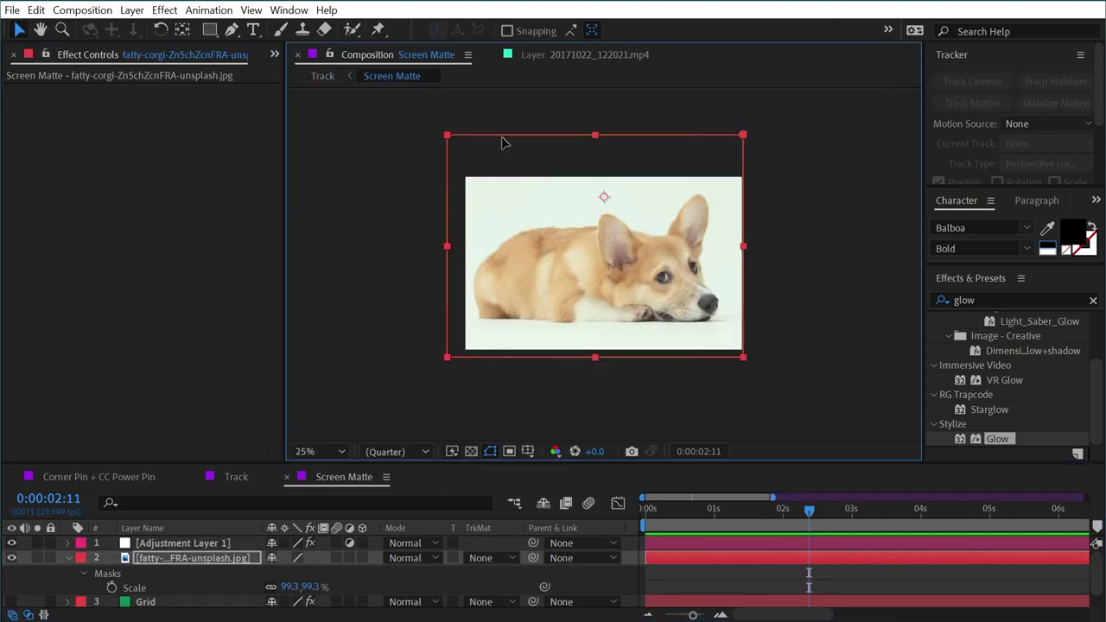
pyautogui.moveTo(504, 138); pyautogui.dragTo(515, 188)
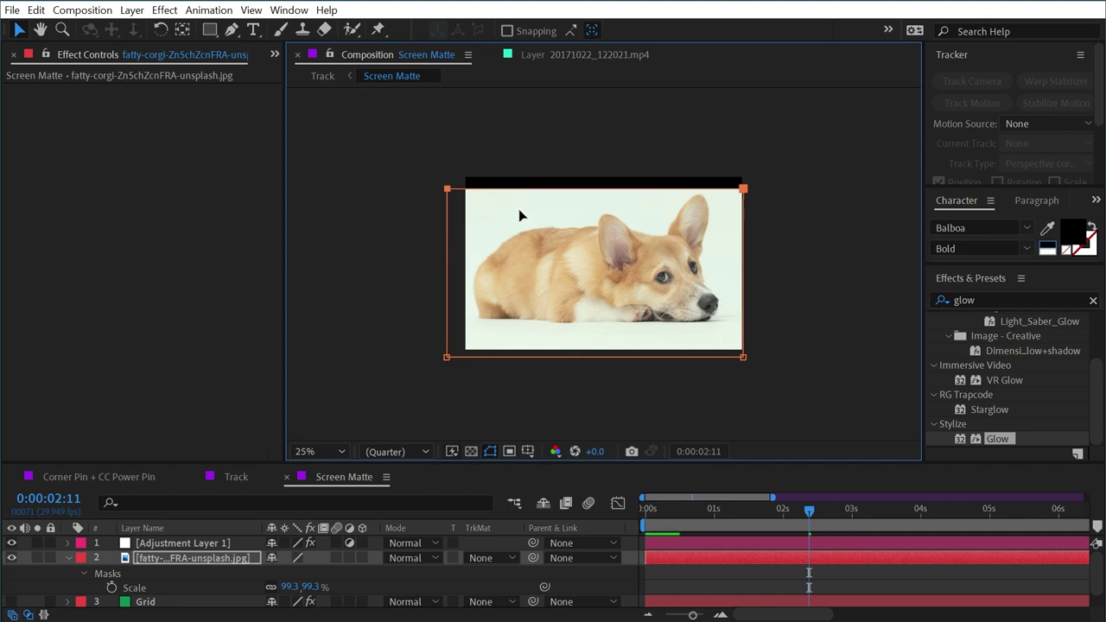
pyautogui.press('.')
# Back in the Track comp, raise CC Power Pin Top Expansion to 16.1%.
pyautogui.click(236, 477)
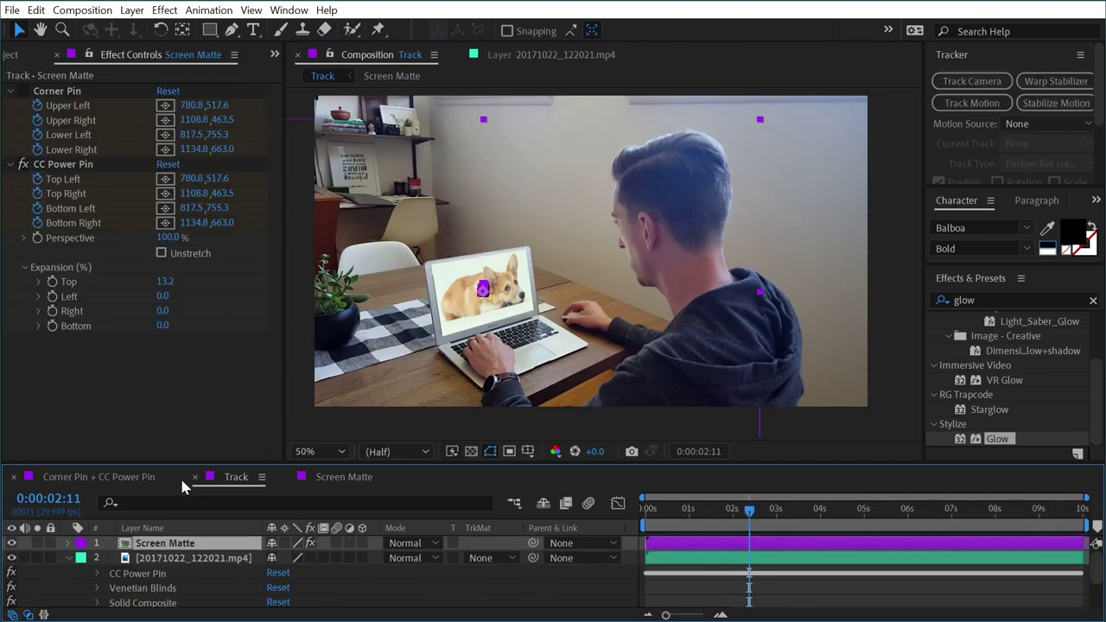
pyautogui.press('.')
pyautogui.moveTo(501, 288); pyautogui.dragTo(622, 291)
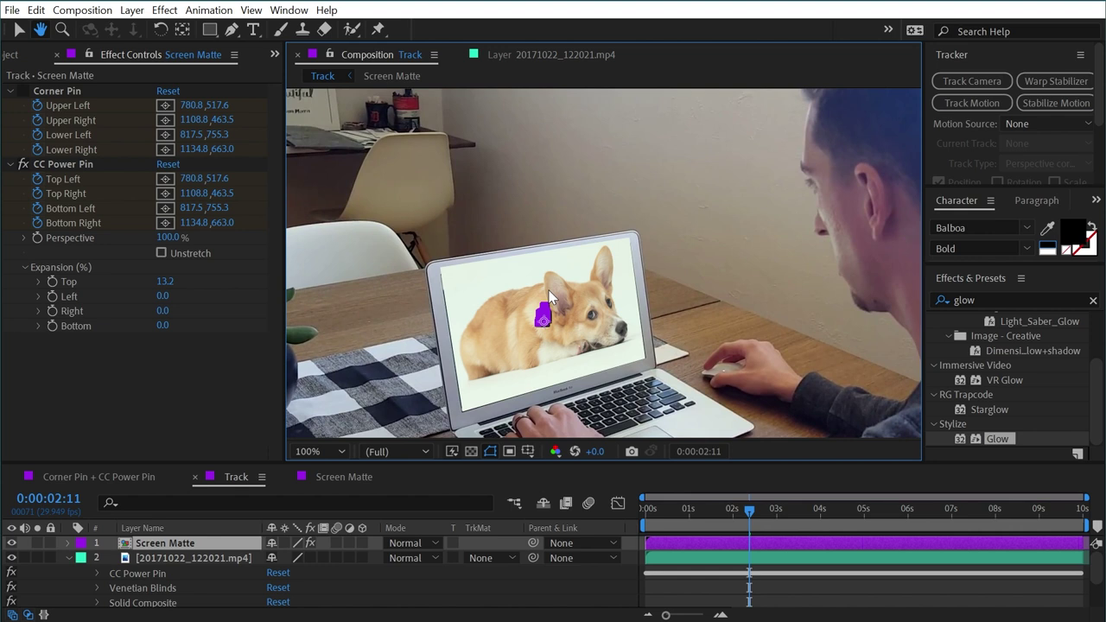
pyautogui.press('.')
pyautogui.moveTo(469, 297); pyautogui.dragTo(578, 188)
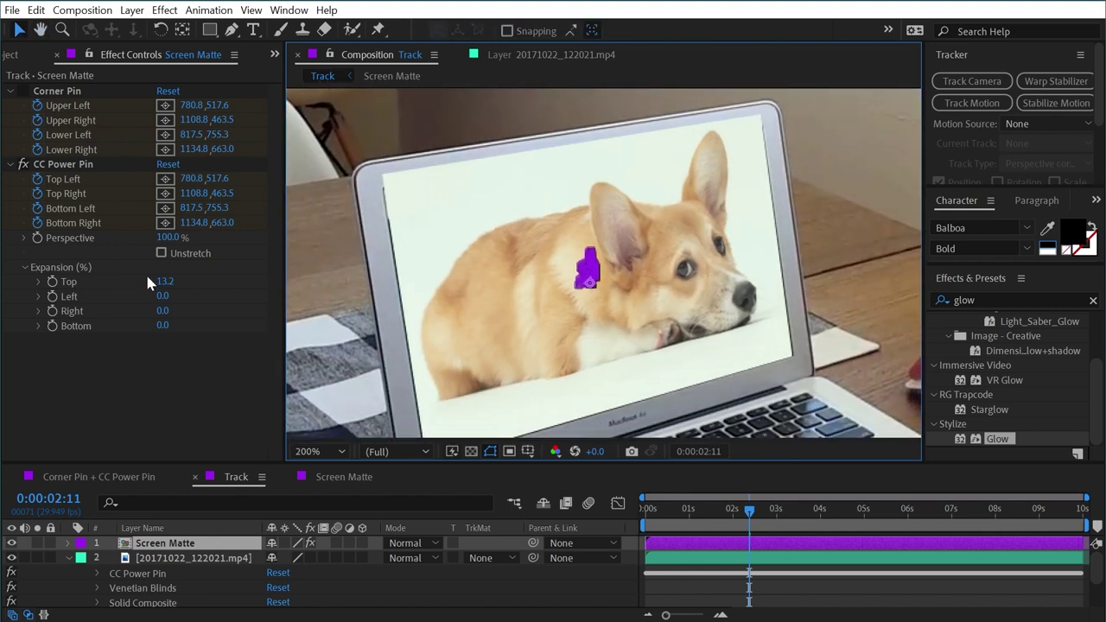
pyautogui.moveTo(164, 281)
pyautogui.mouseDown()
pyautogui.moveTo(175, 271)
pyautogui.moveTo(182, 281)
pyautogui.mouseUp()
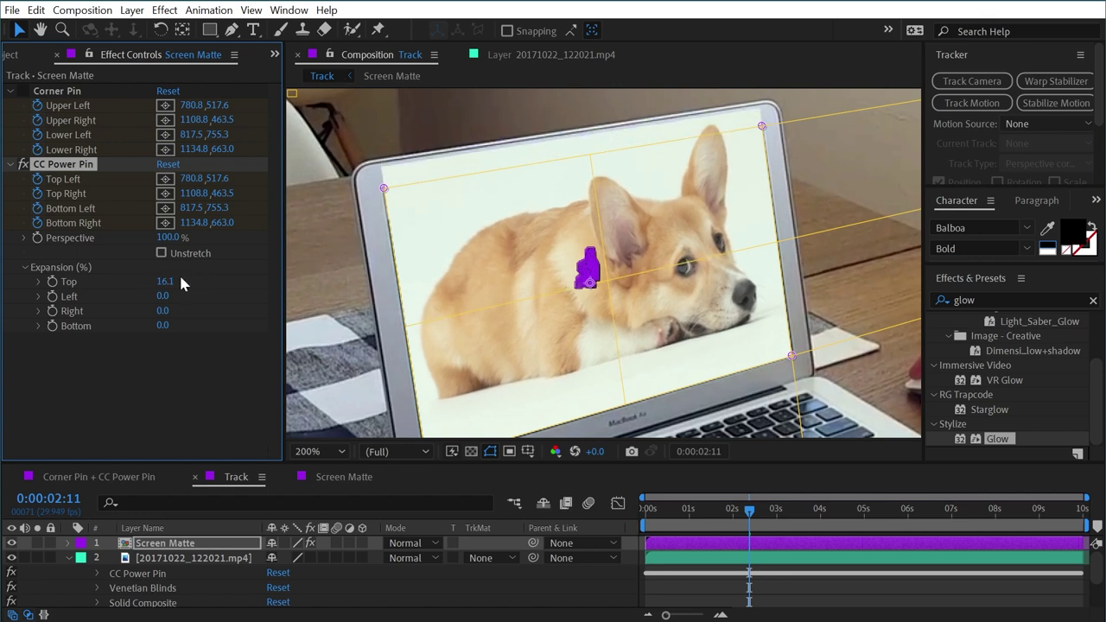